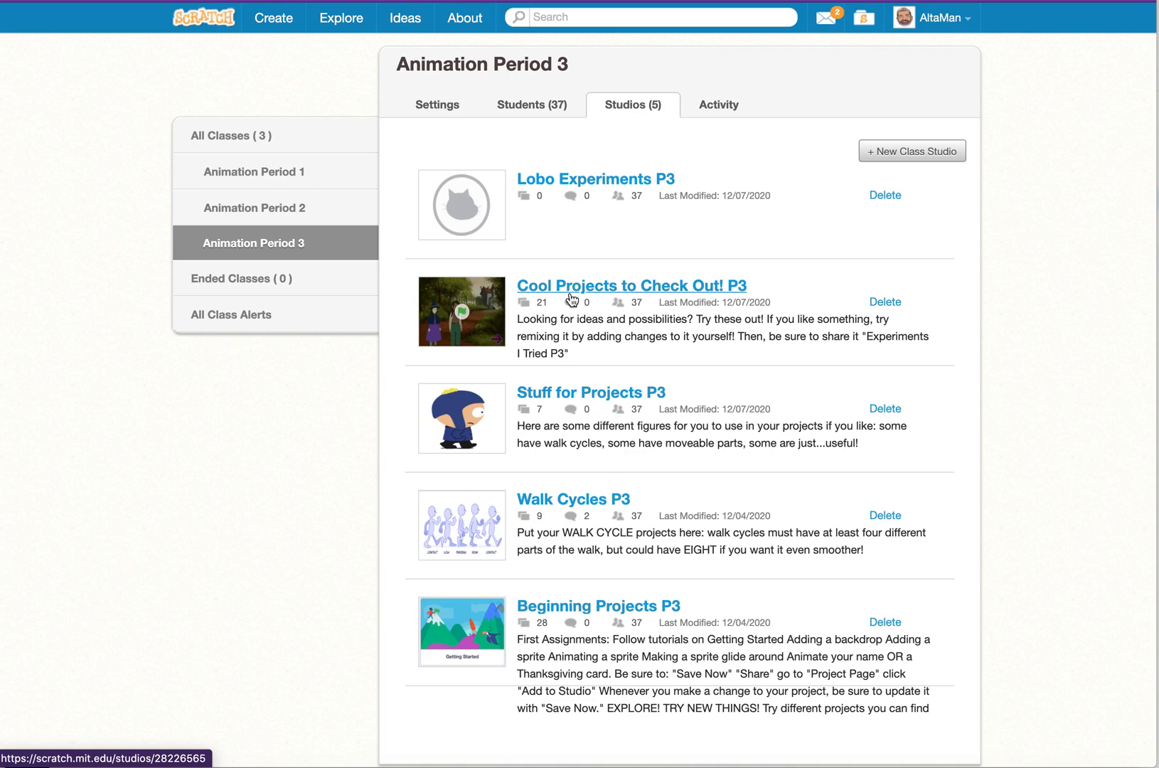
- Open the Bouncing Ball Instructions project from the Stuff for Projects P3 studio in the project editor
left_click(568, 393)
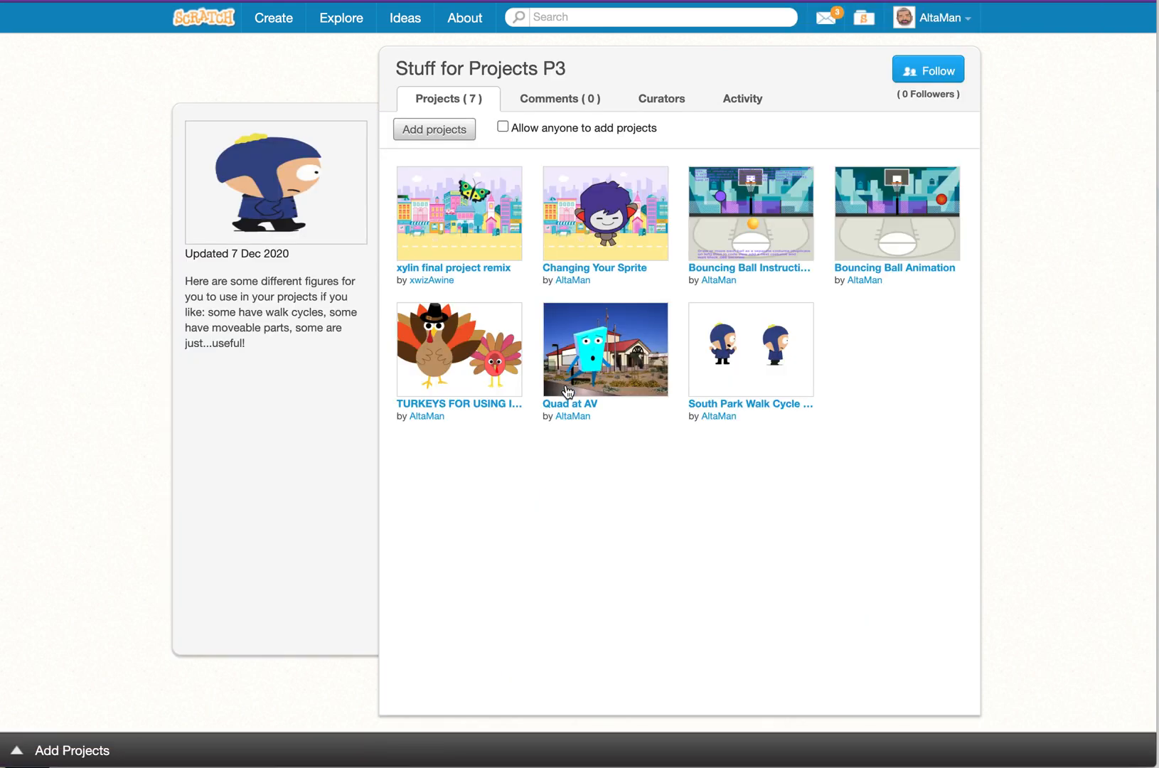
left_click(746, 228)
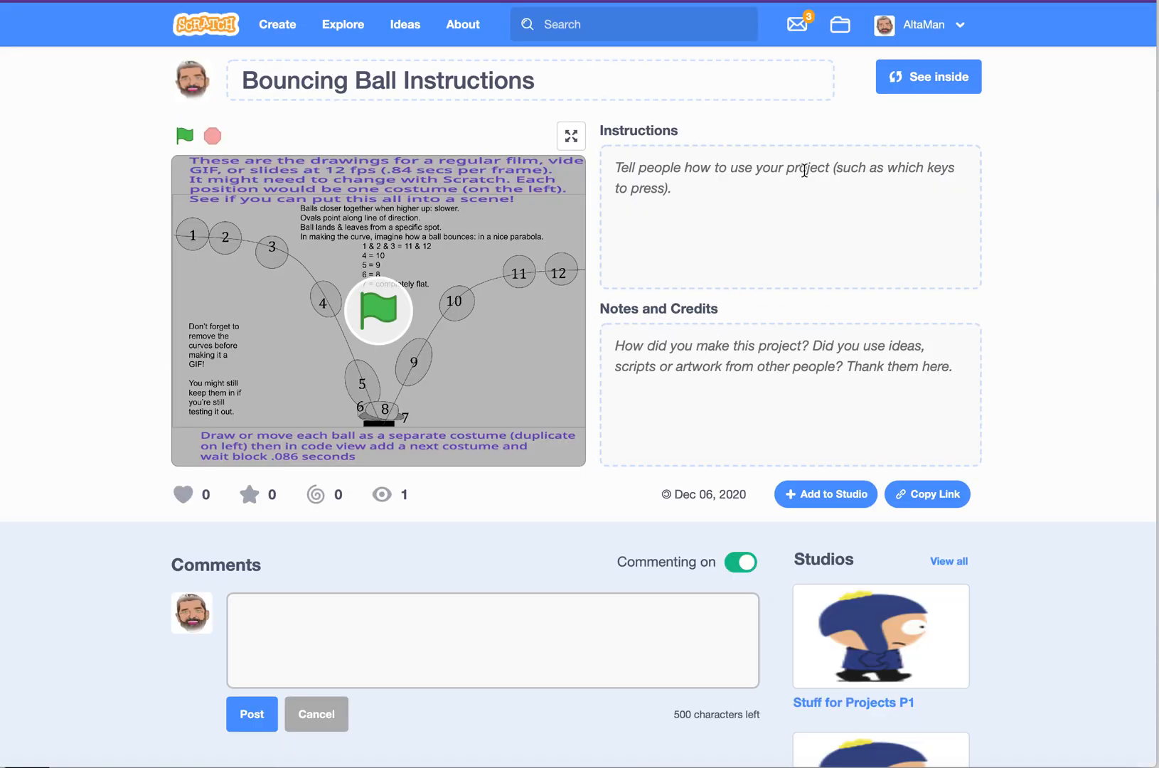
left_click(917, 86)
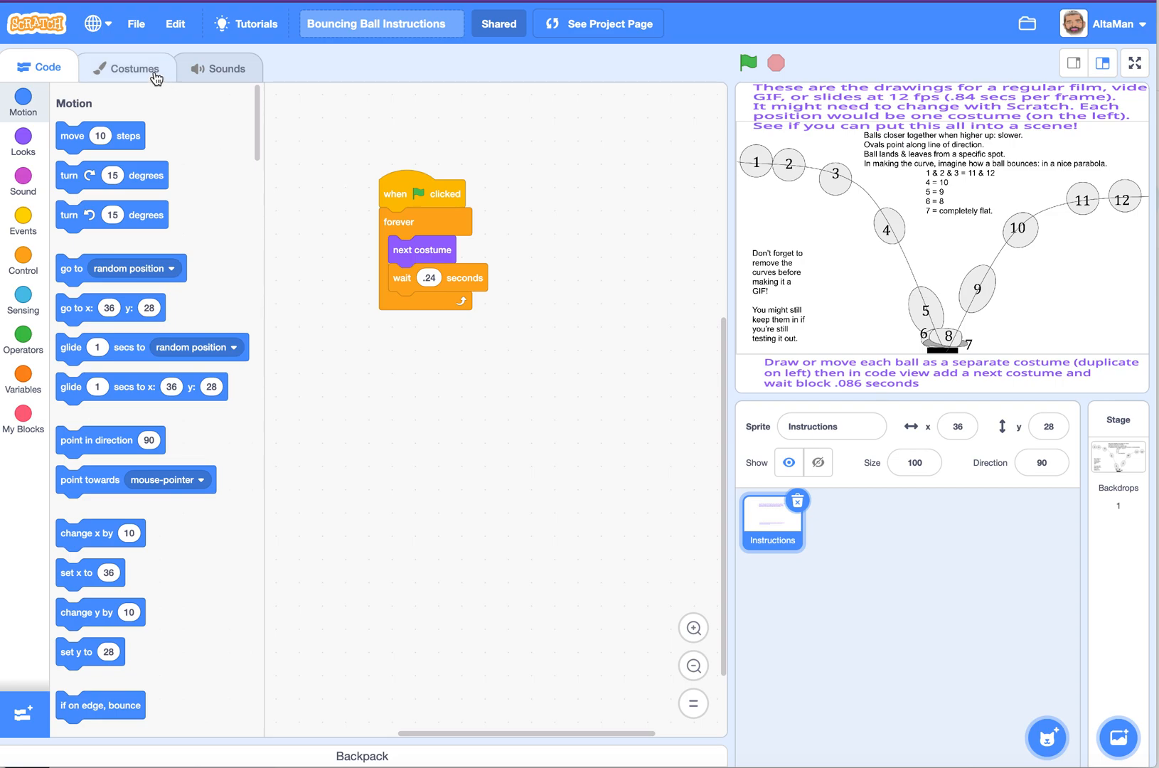
- Delete the Instructions sprite's whole script, including the green-flag block and the forever loop
left_click(387, 187)
key("Delete")
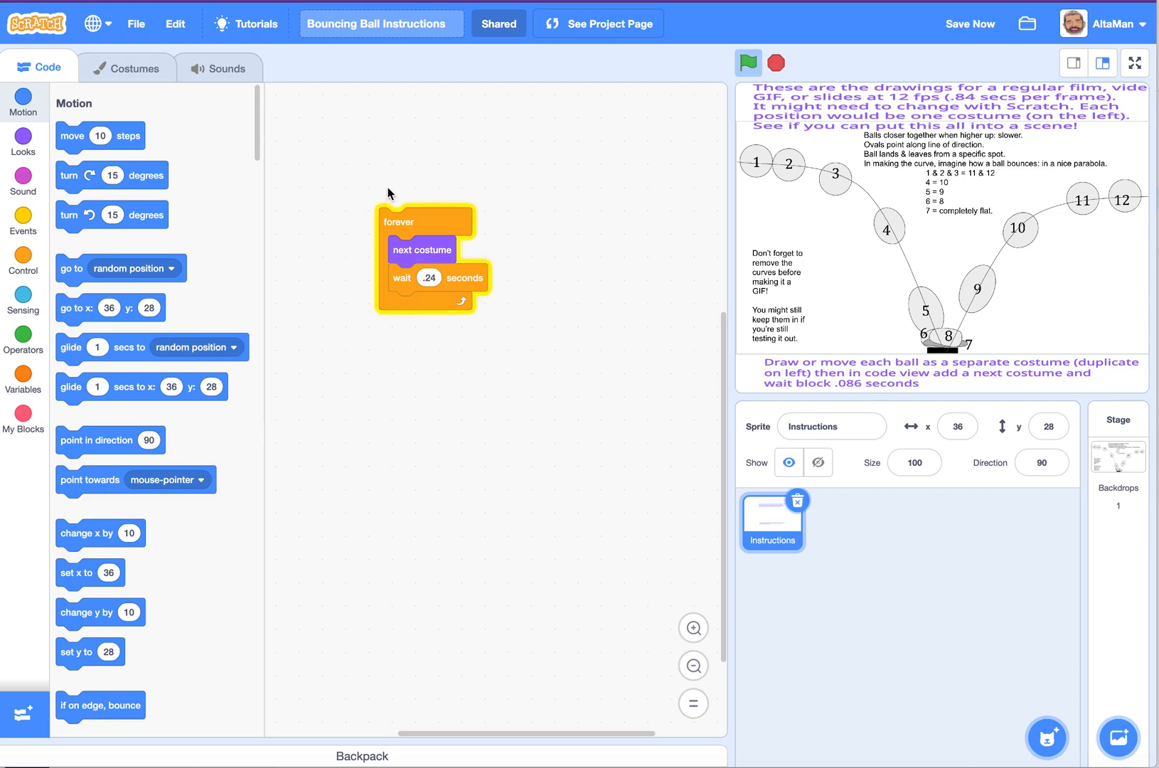
key("Delete")
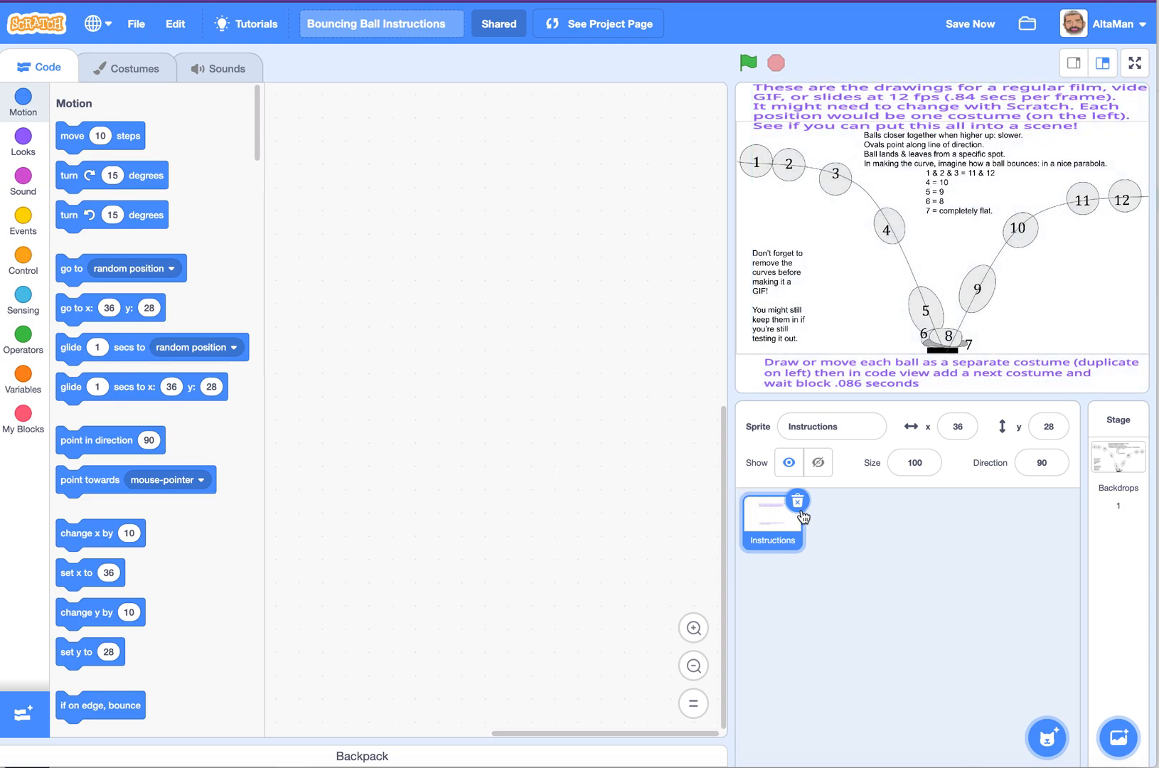
- Add the Ball sprite from the sprite library to the project
mouse_move(1048, 737)
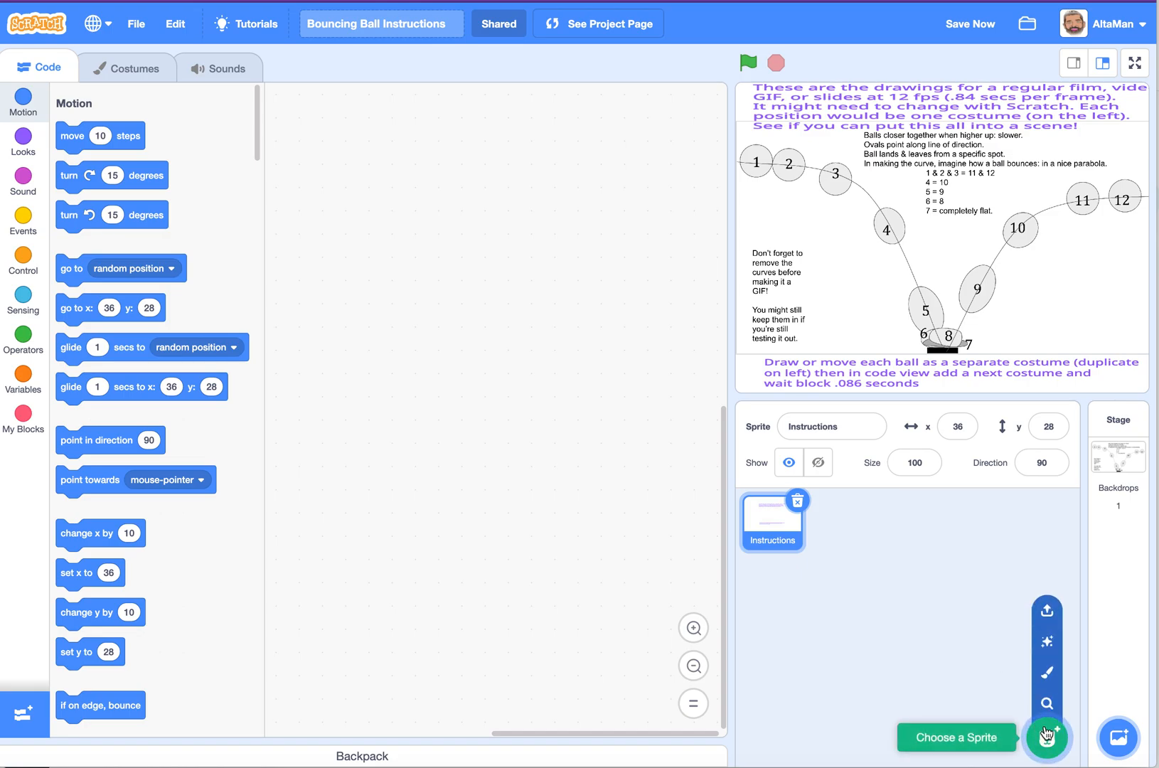
left_click(1050, 703)
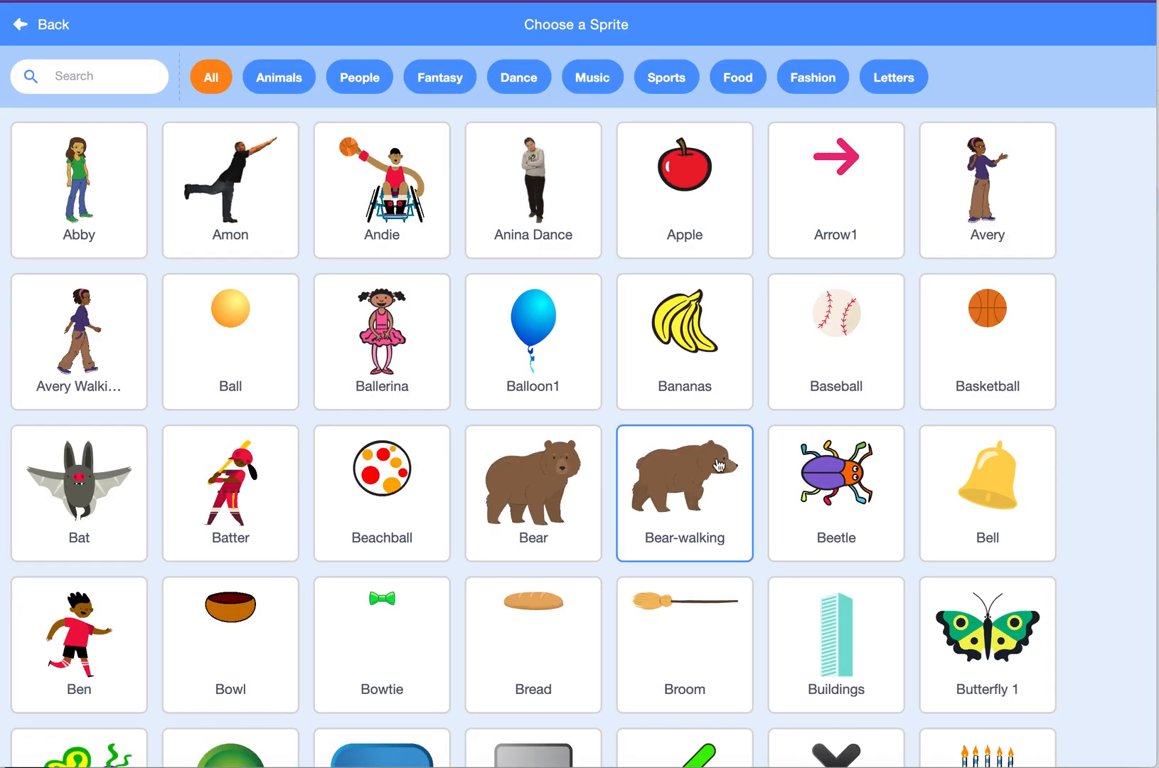
scroll(718, 465, "down", 3)
scroll(495, 474, "down", 9)
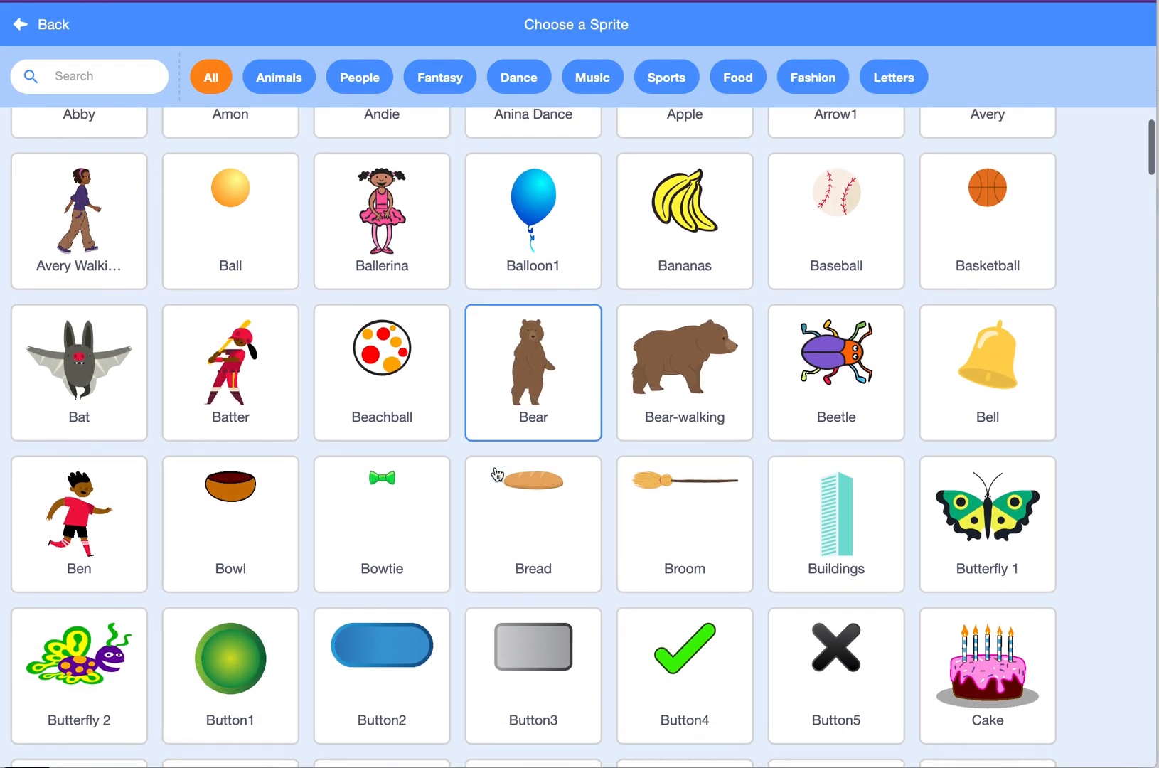
scroll(497, 474, "down", 20)
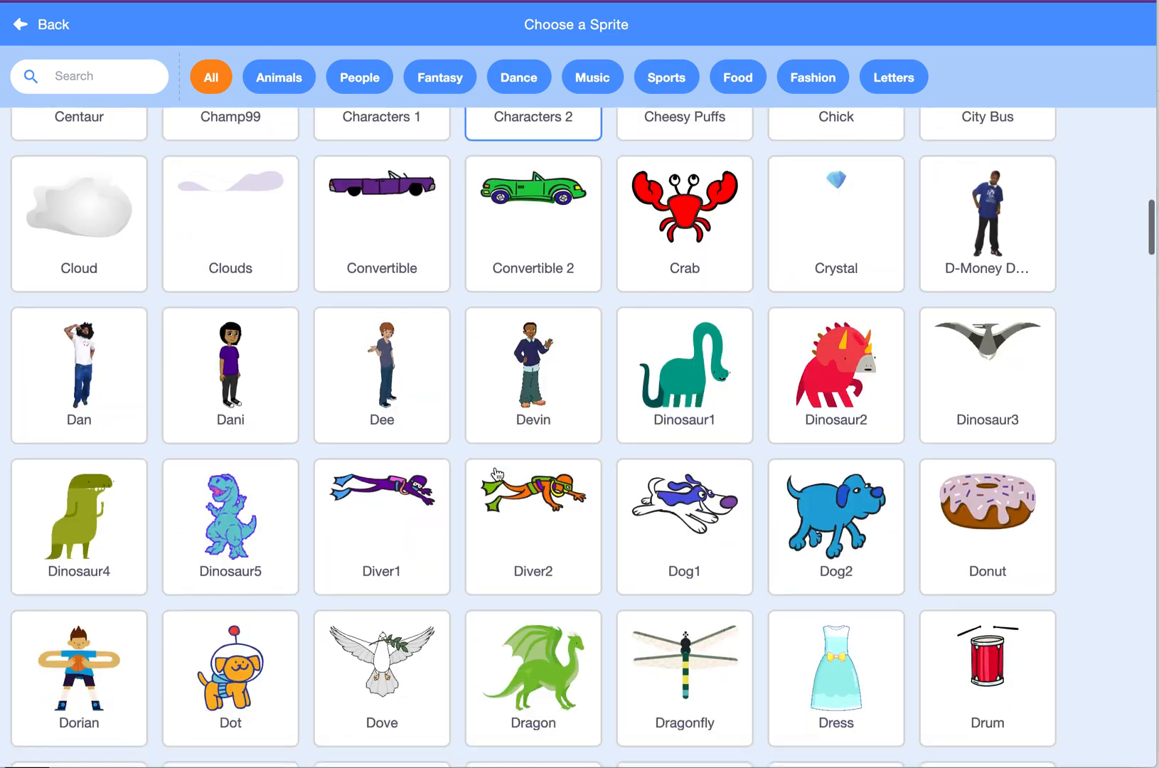
scroll(497, 475, "up", 20)
scroll(495, 473, "up", 10)
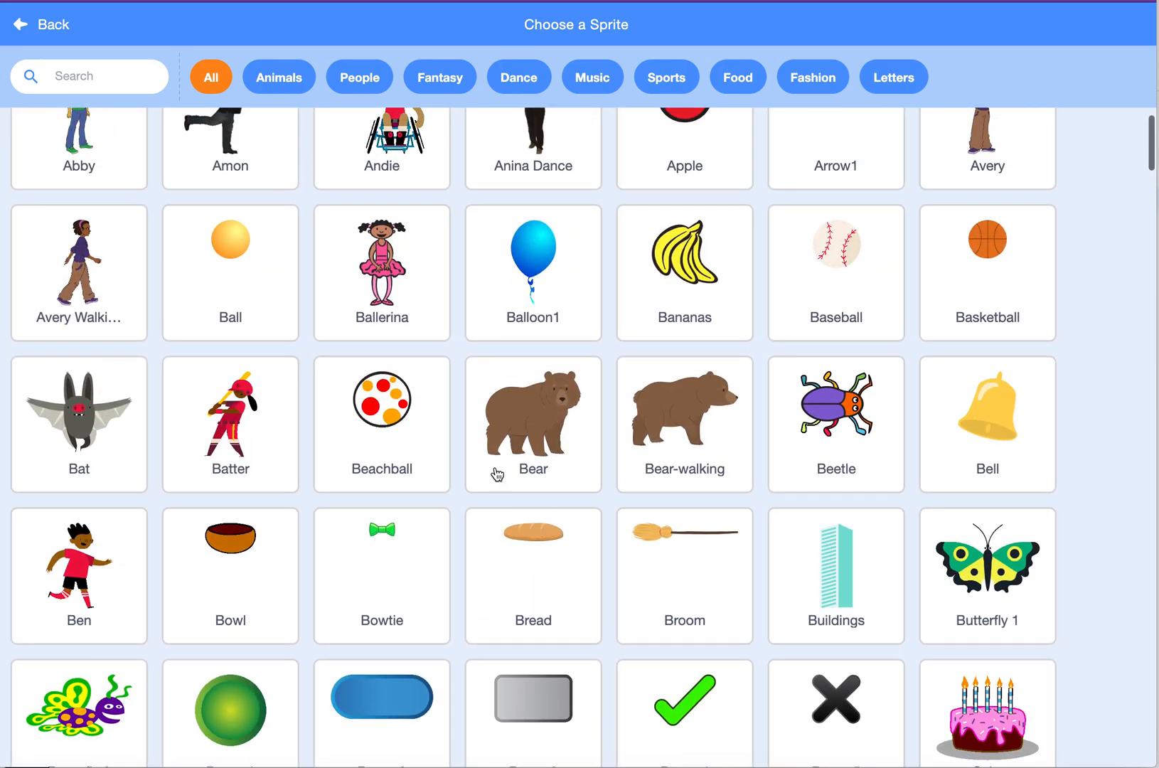
left_click(228, 254)
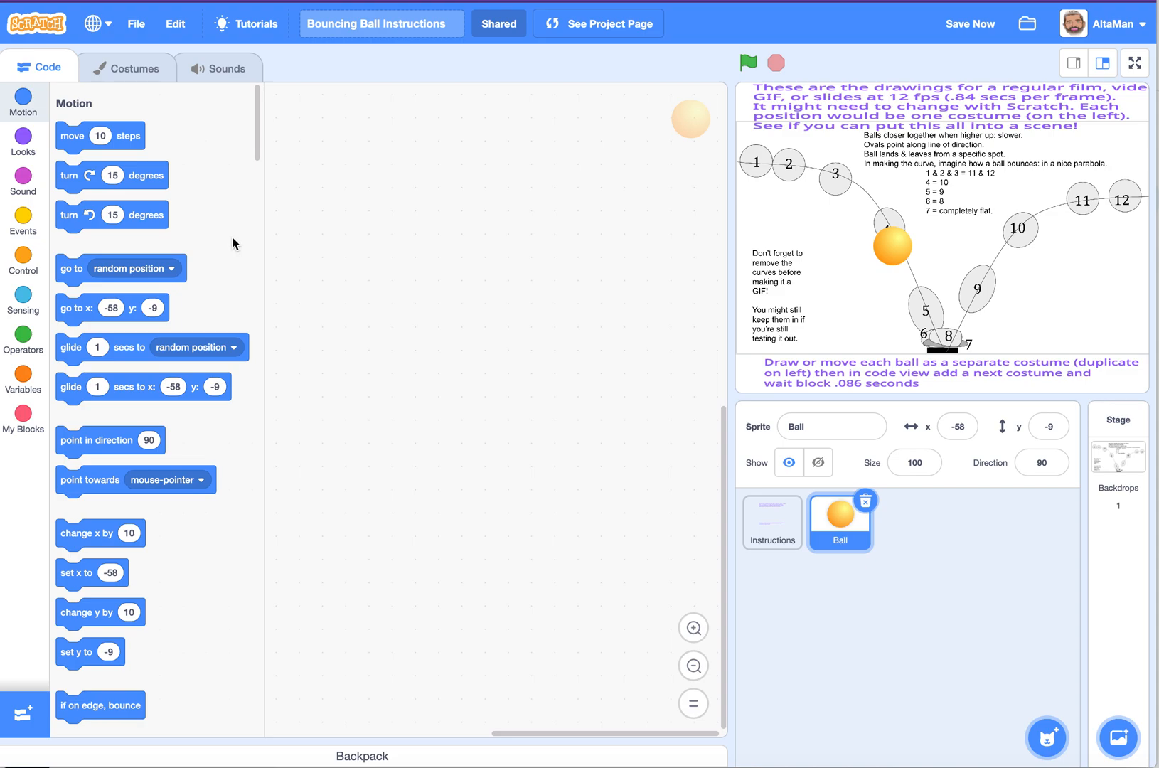
- Review the Ball sprite's costumes and delete all of them except the purple ball-e
left_click(129, 70)
left_click(69, 221)
left_click(63, 284)
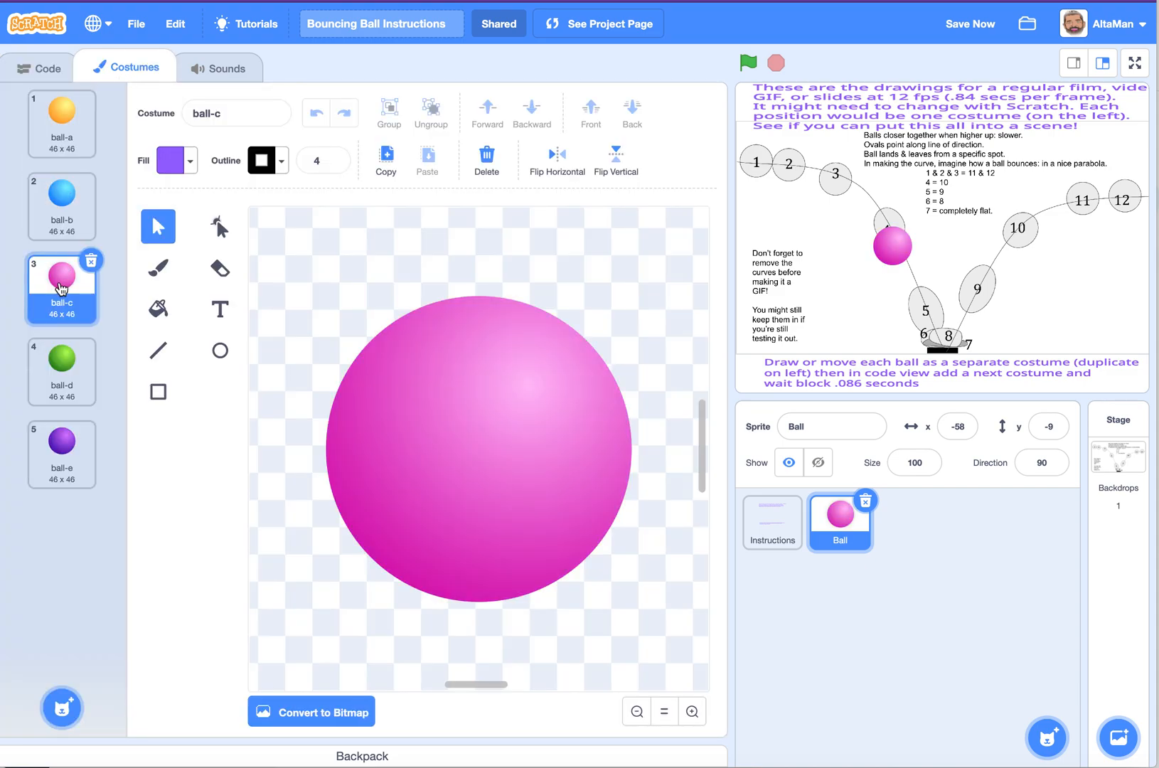
left_click(63, 367)
left_click(66, 445)
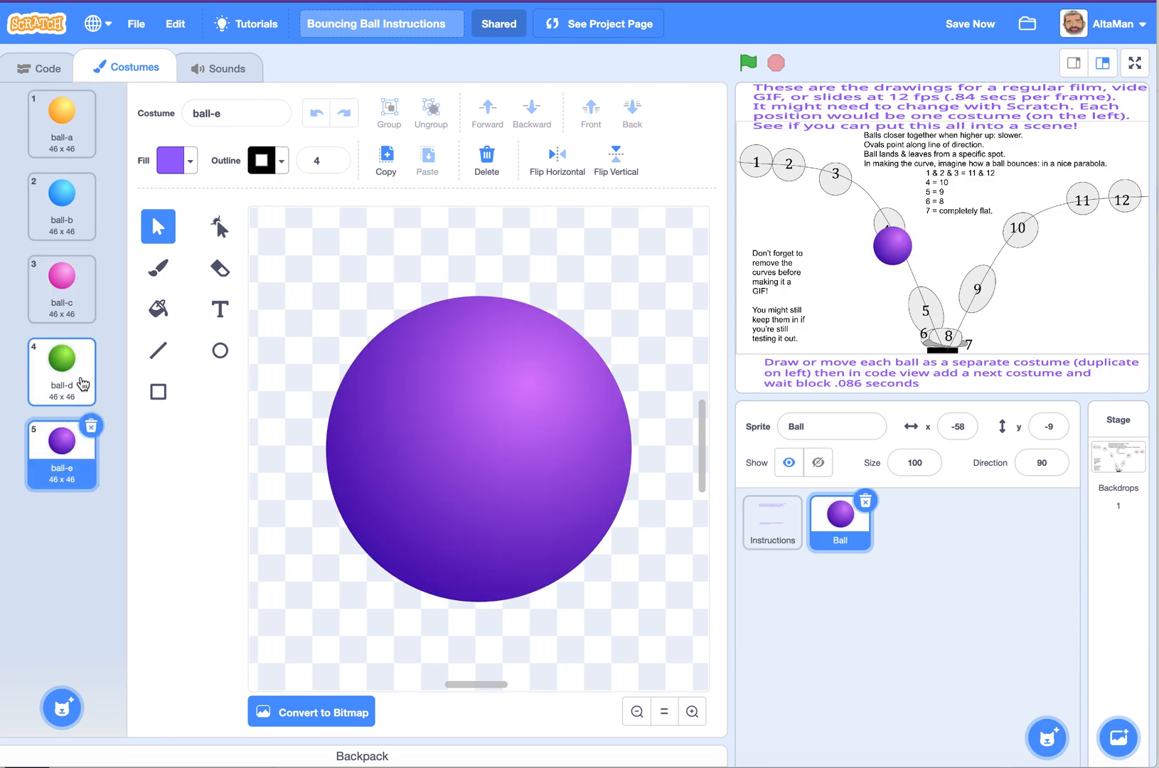
left_click(83, 383)
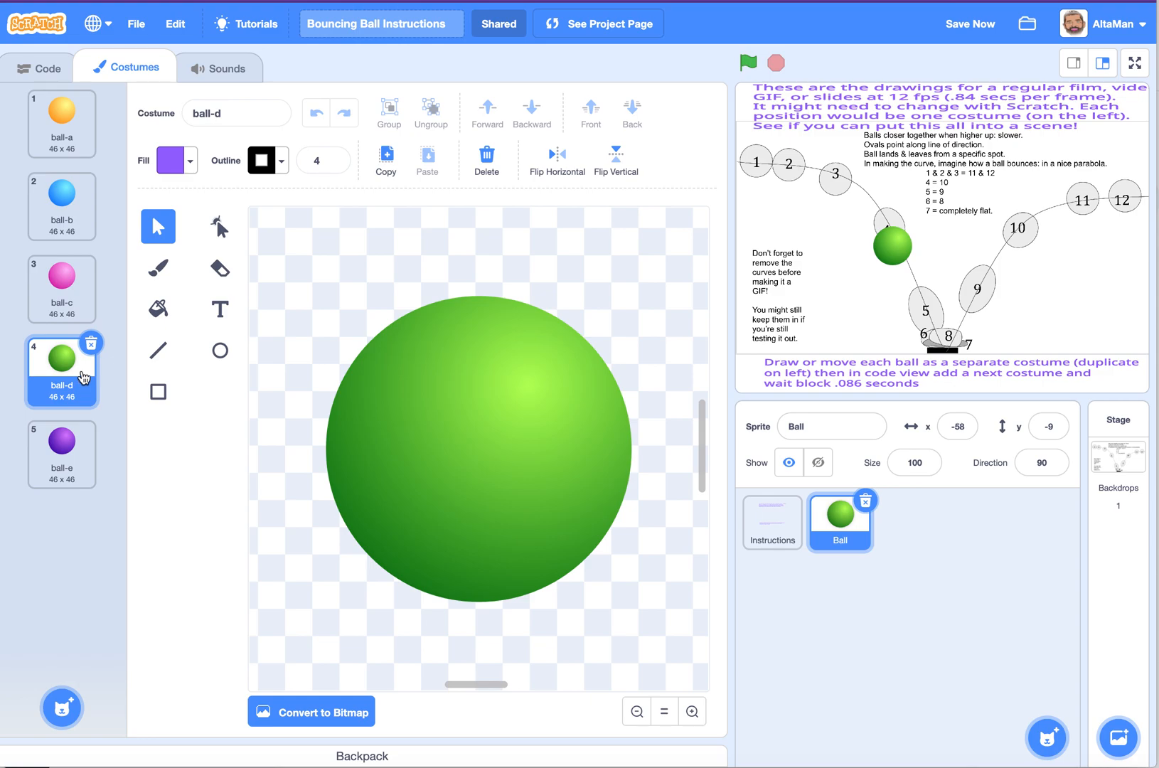
left_click(91, 345)
left_click(84, 293)
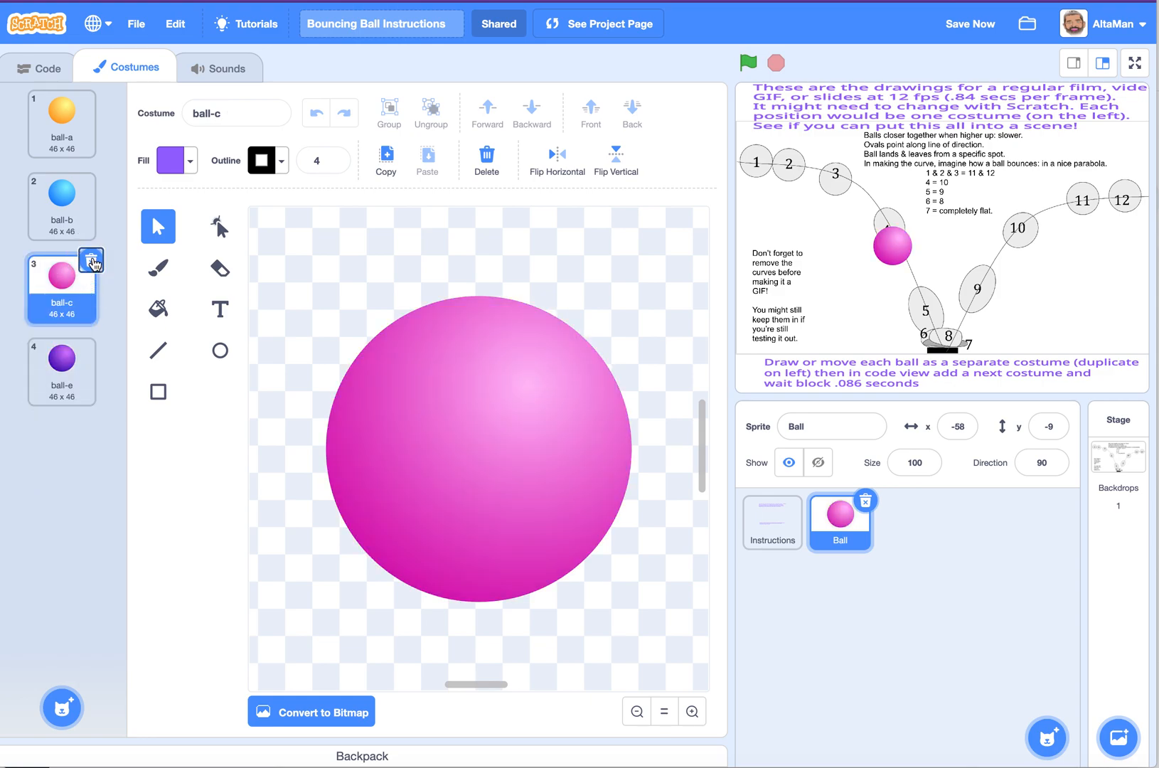
left_click(91, 262)
left_click(80, 221)
left_click(91, 179)
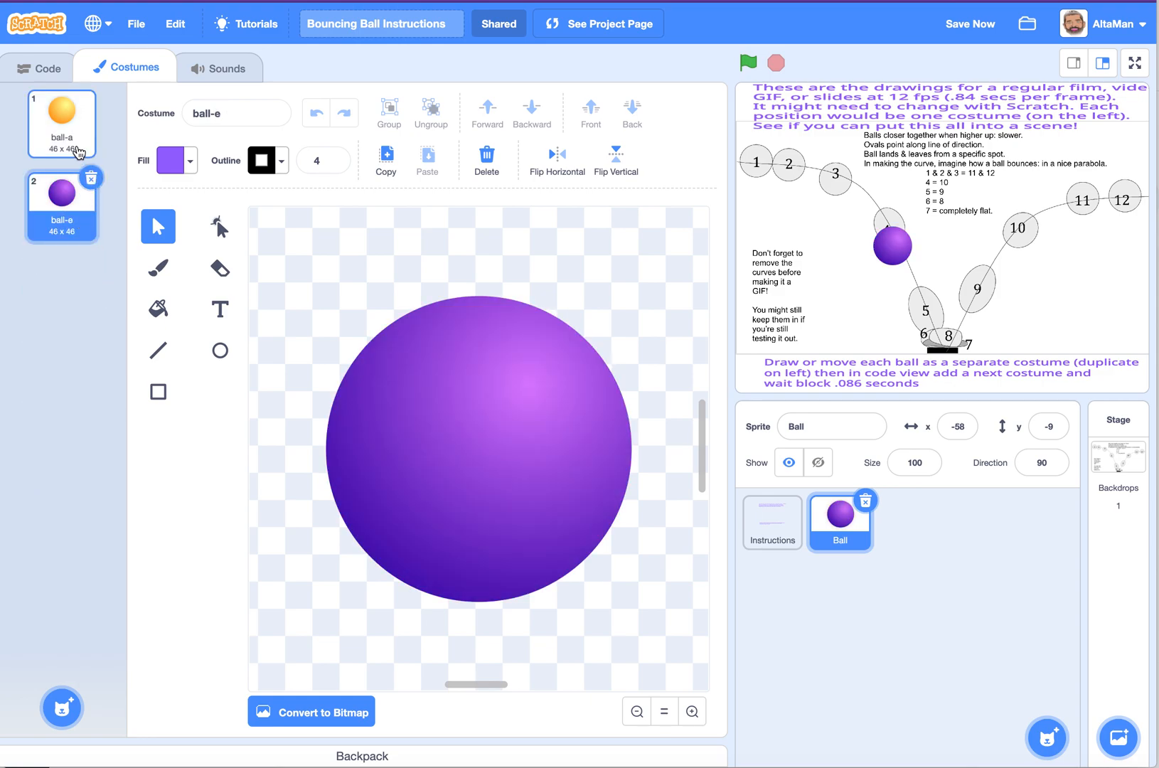
left_click(79, 153)
left_click(91, 98)
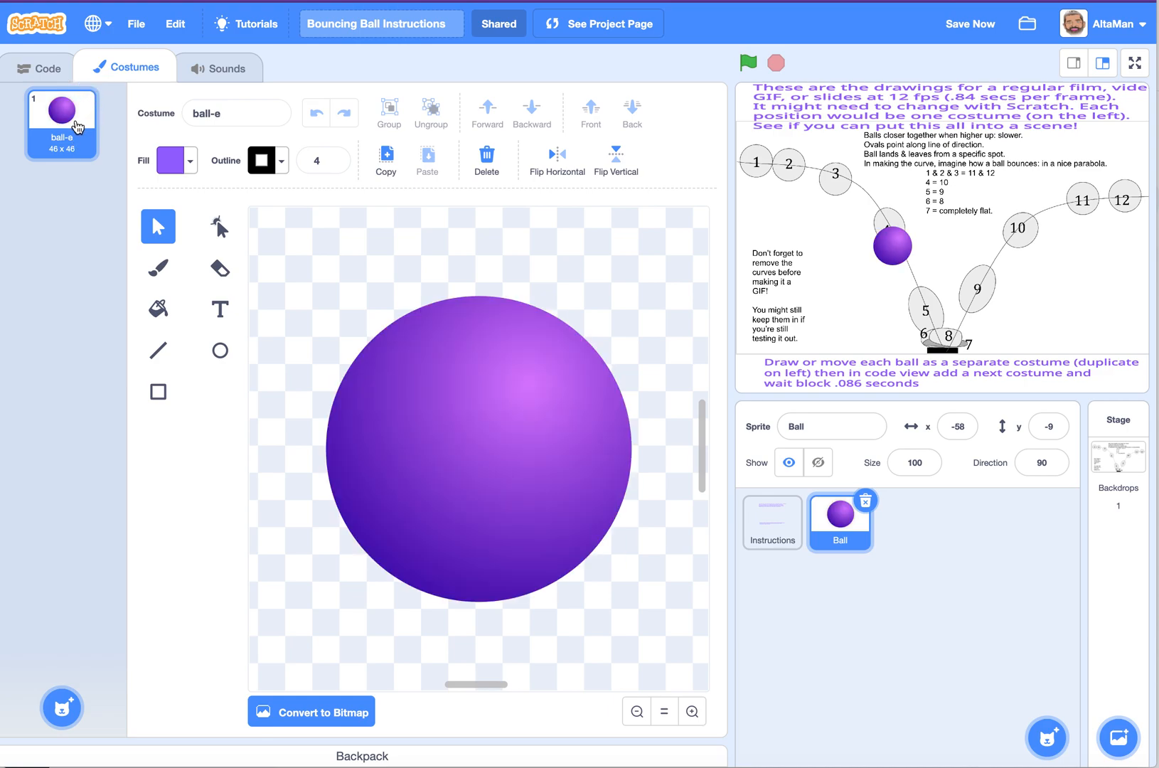
- Shrink the ball in costume ball-e proportionally to about 38 x 38
left_click(474, 439)
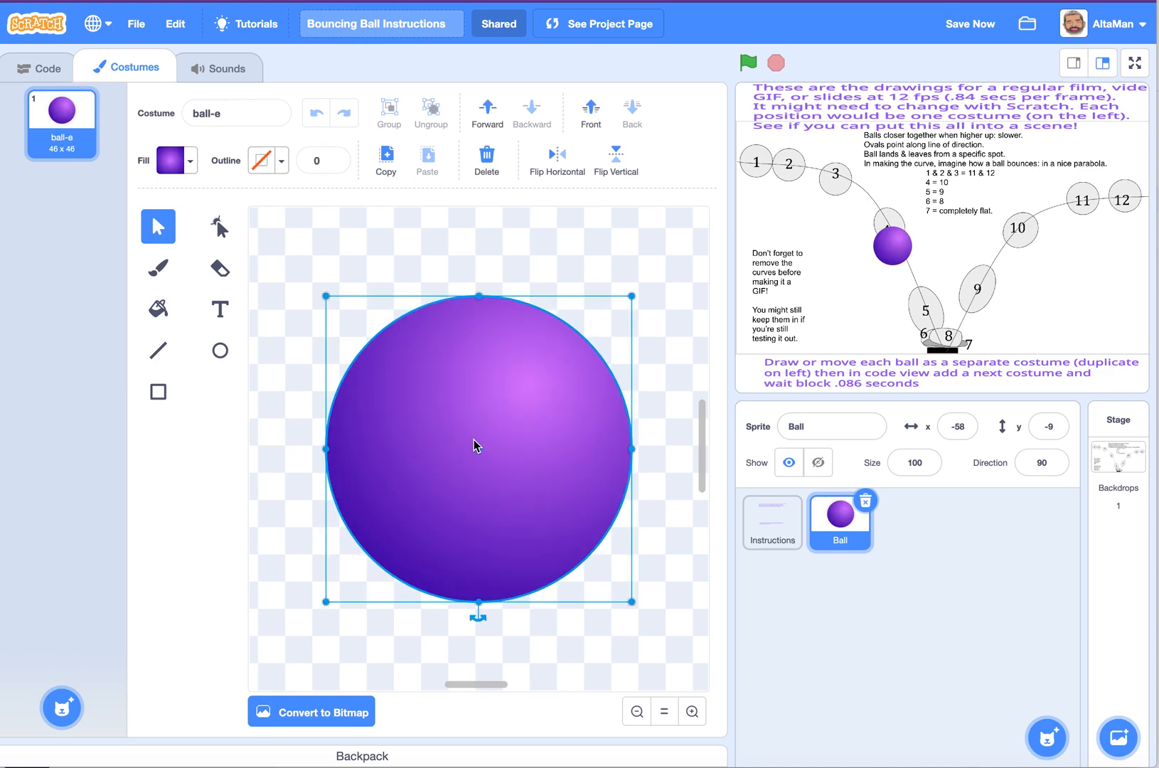
left_click_drag(628, 601, 546, 525)
left_click(561, 542)
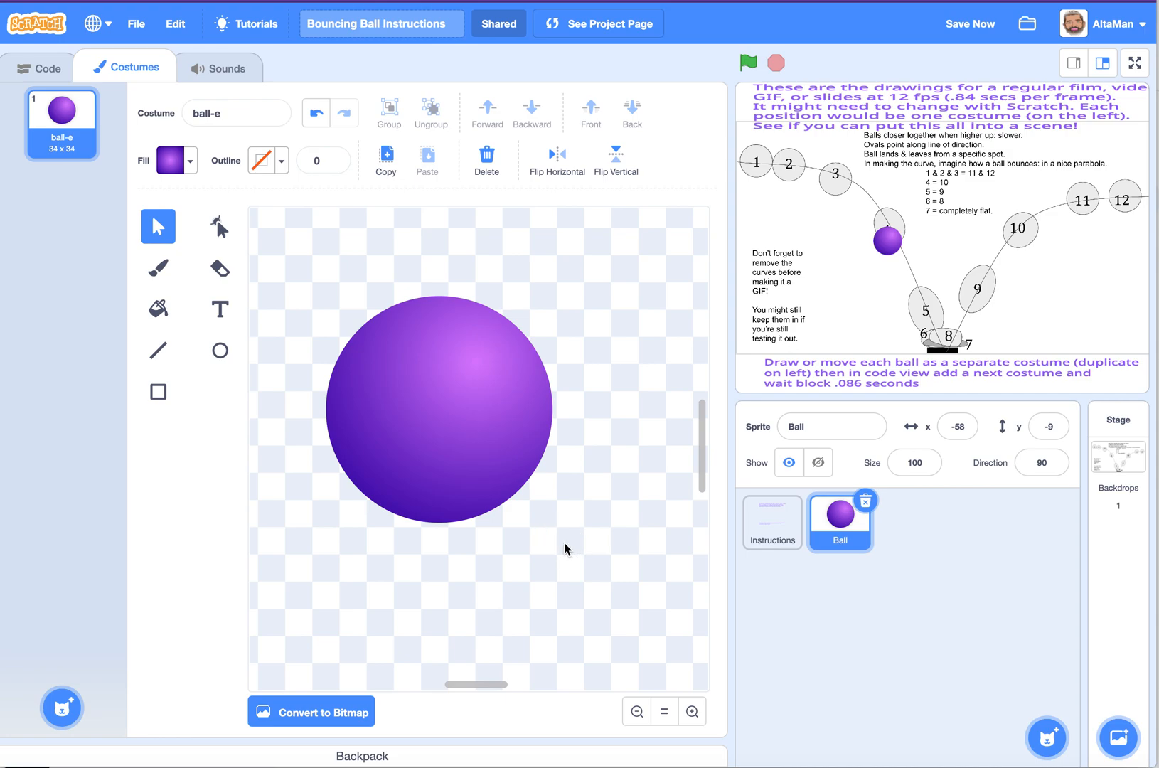
left_click(501, 467)
left_click_drag(552, 522, 579, 549)
- Move the ball in costume ball-e roughly onto the circle numbered 1 on the stage's backdrop
left_click(637, 713)
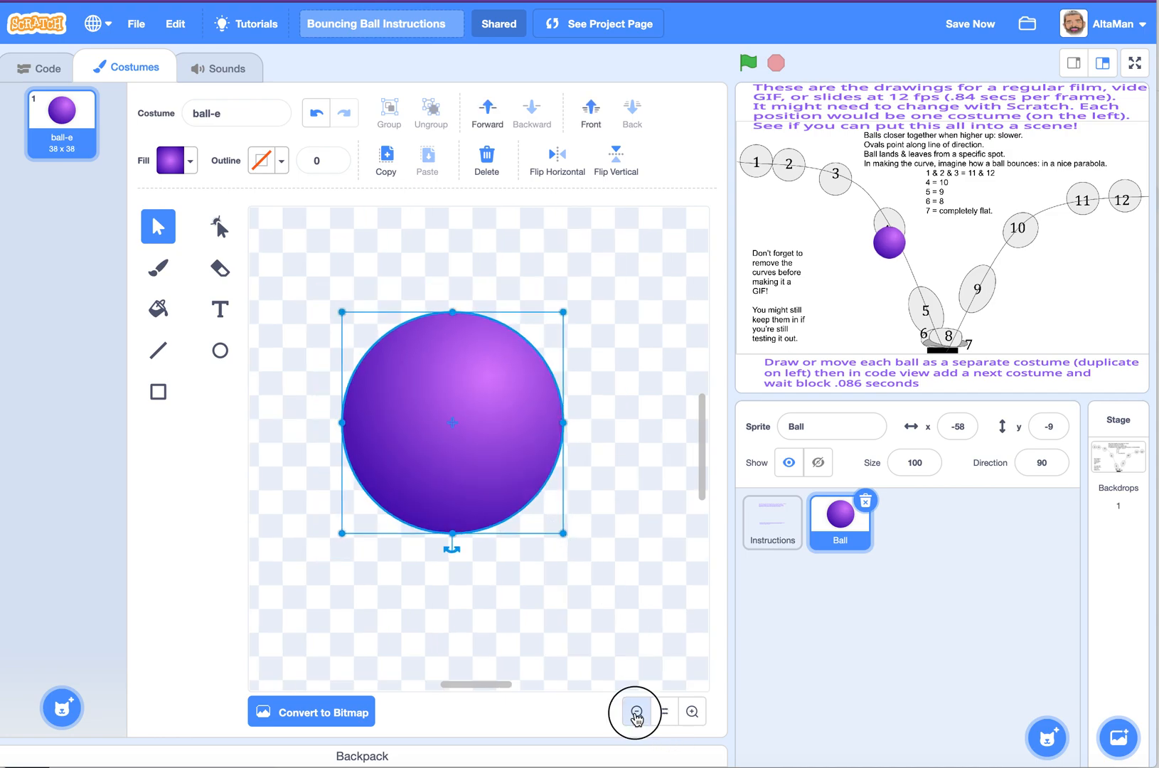
left_click(637, 712)
left_click(636, 712)
left_click(636, 712)
left_click_drag(488, 449, 331, 315)
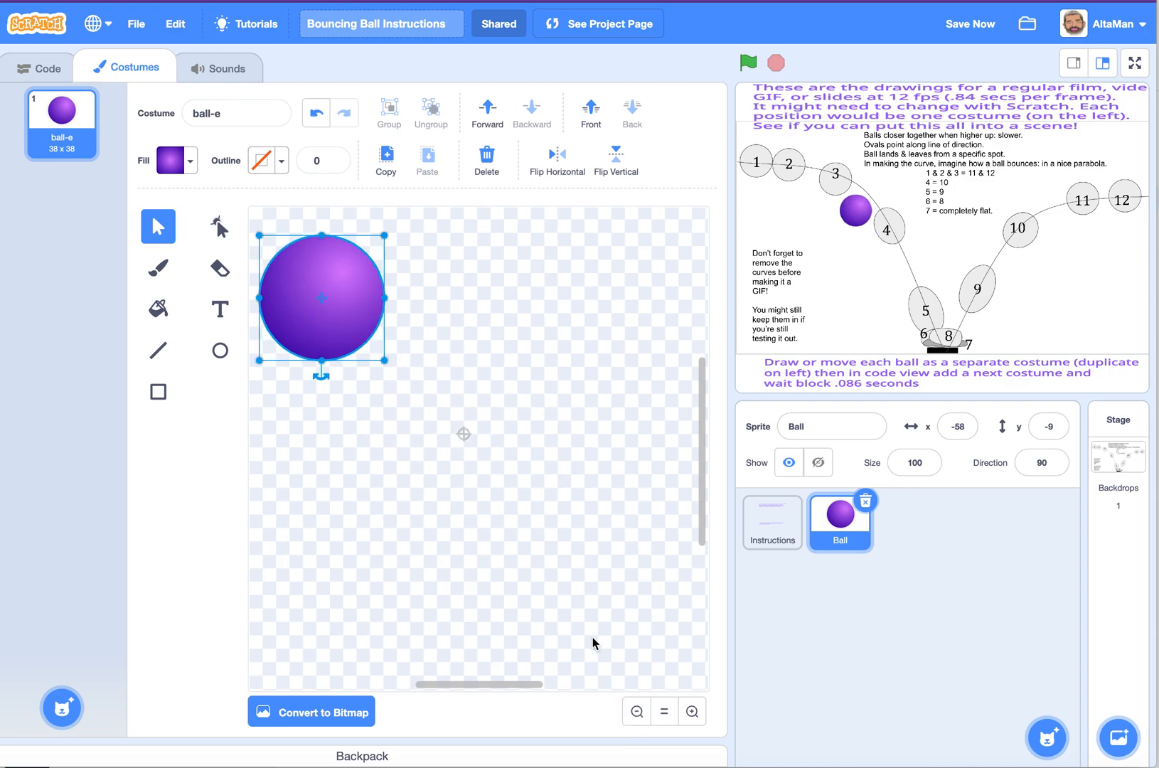
left_click(637, 712)
left_click(636, 712)
left_click(636, 712)
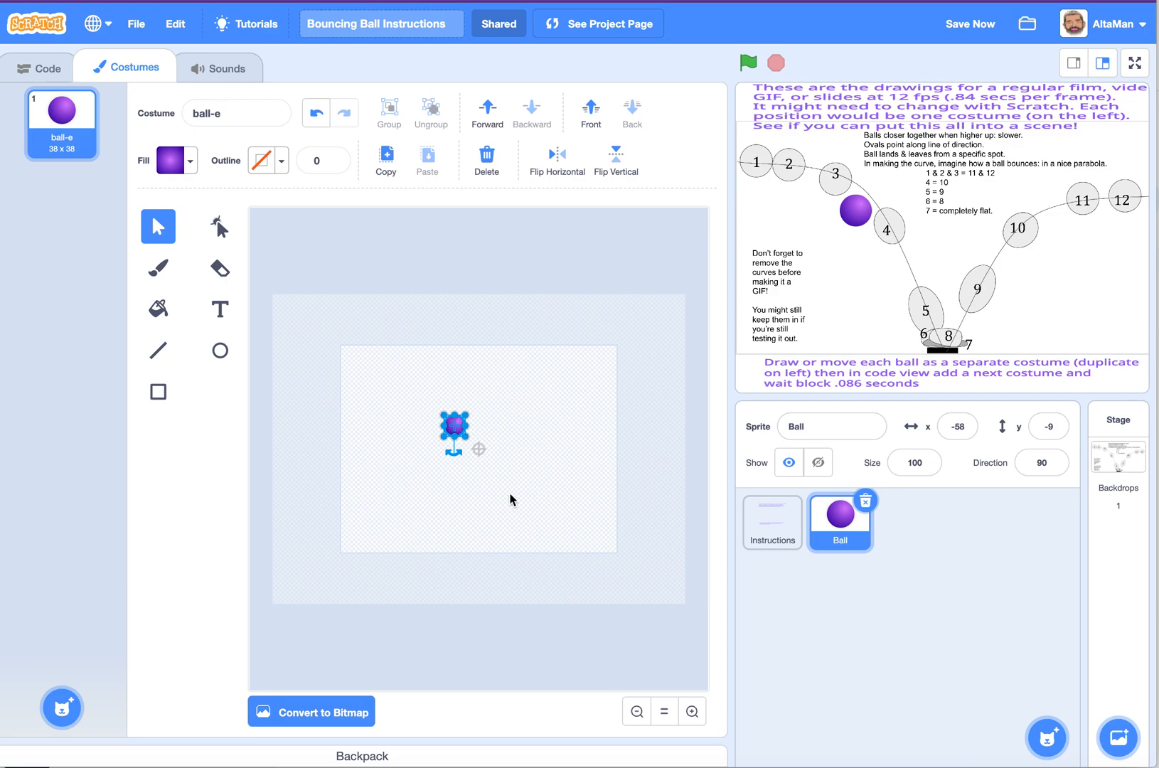
left_click(691, 712)
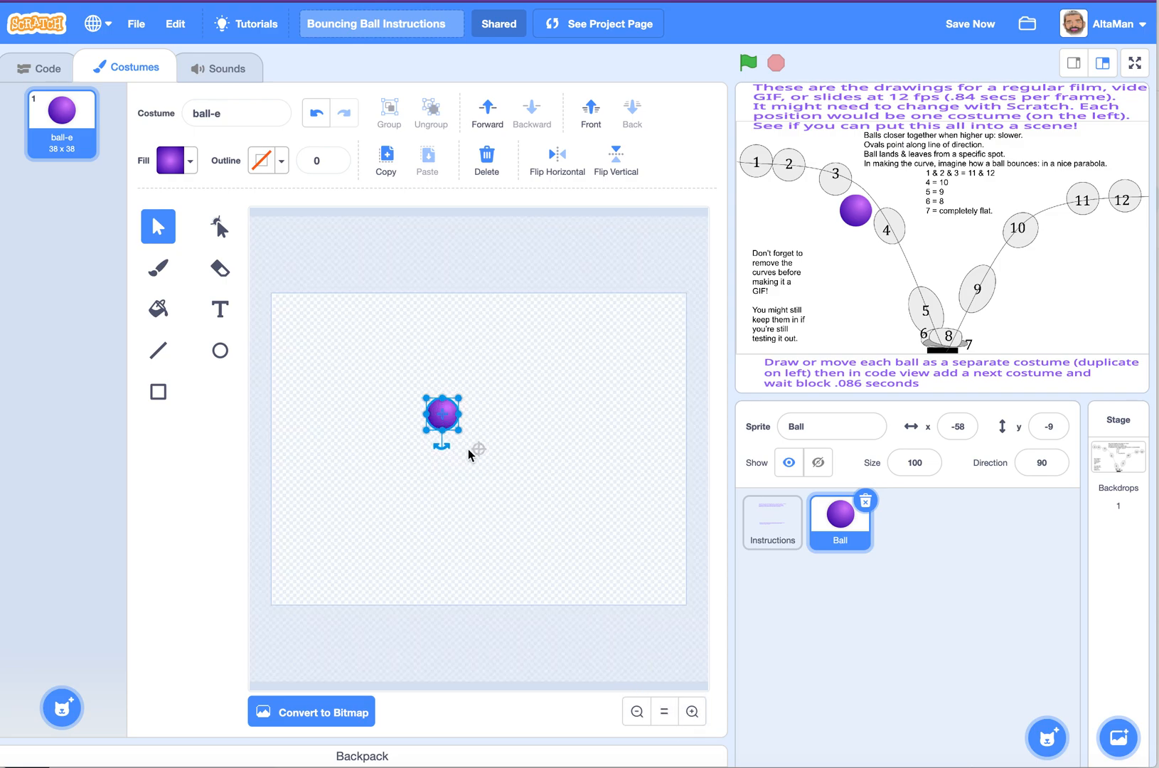
mouse_move(446, 422)
left_mouse_down()
mouse_move(293, 320)
mouse_move(288, 333)
mouse_move(344, 359)
mouse_move(348, 378)
left_mouse_up()
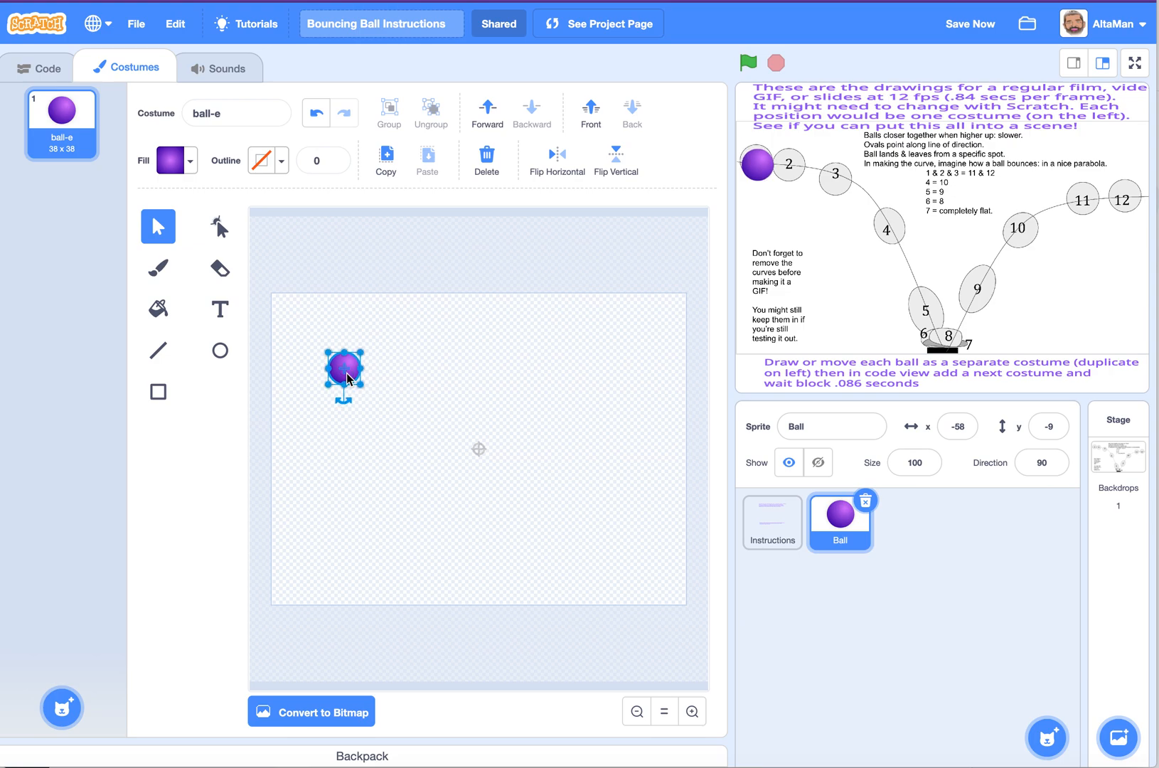
- Nudge the ball in costume ball-e until it lines up with circle 1 of the backdrop
key("Up")
key("Up")
key("Up")
key("Up")
key("Up")
key("Up")
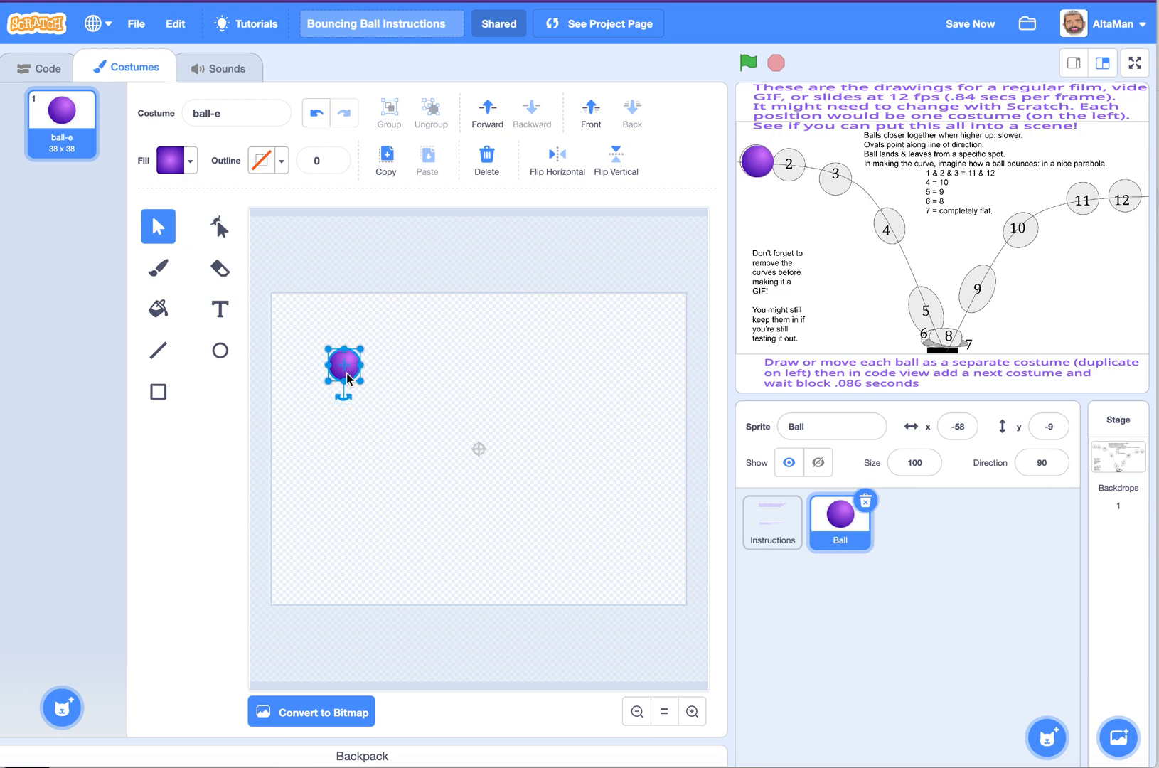
key("Left")
key("Left")
key("Left")
key("Left")
key("Left")
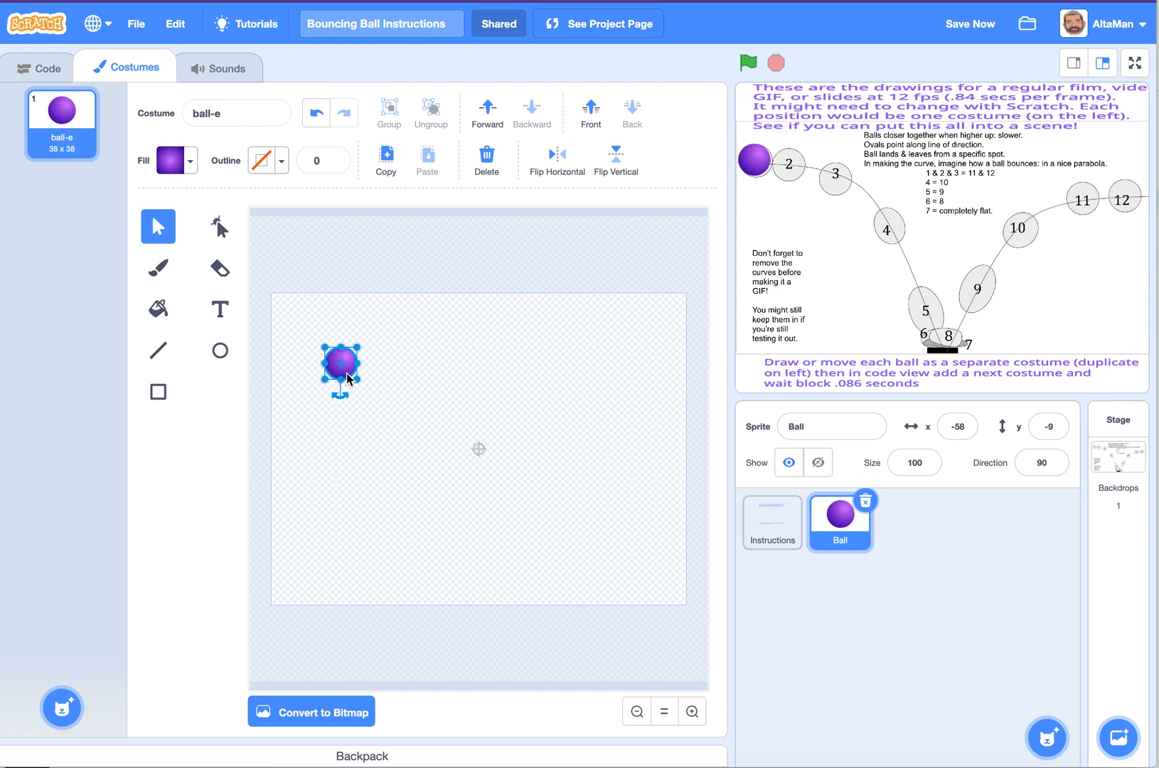
key("Right")
key("Right")
key("Right")
key("Down")
key("Down")
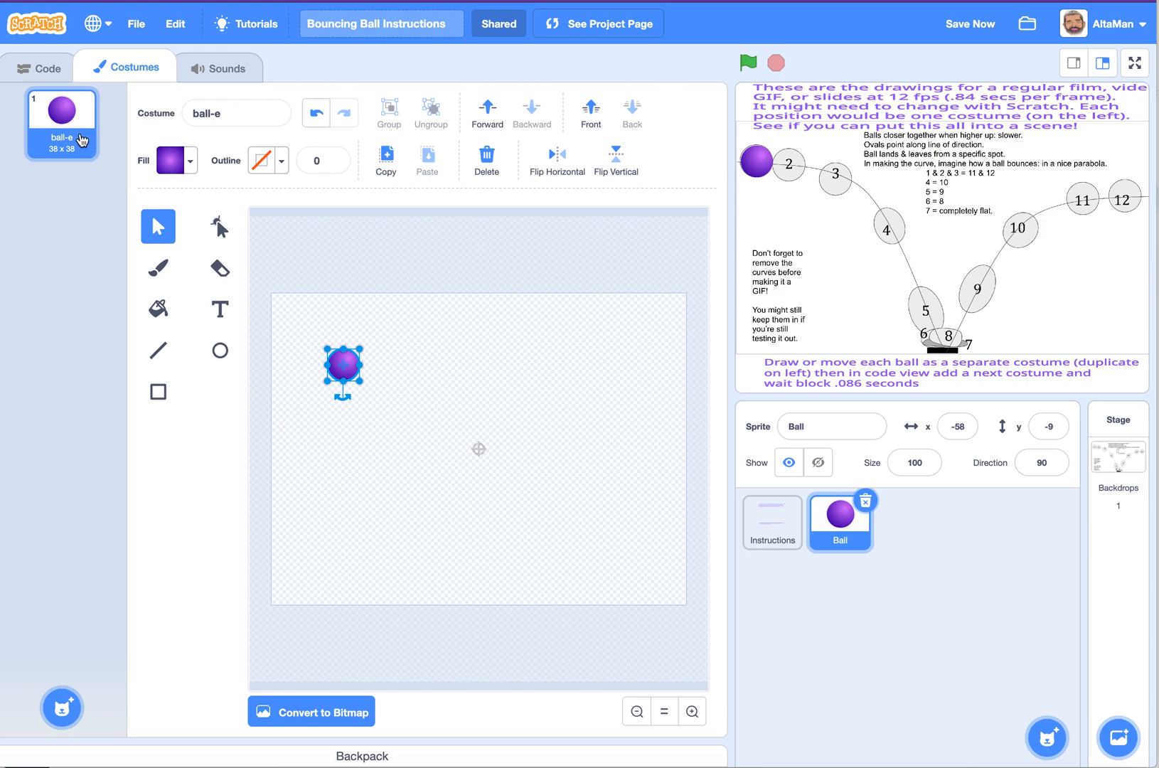
- Duplicate costume ball-e and move the ball in the copy roughly onto circle 2 of the backdrop
right_click(82, 140)
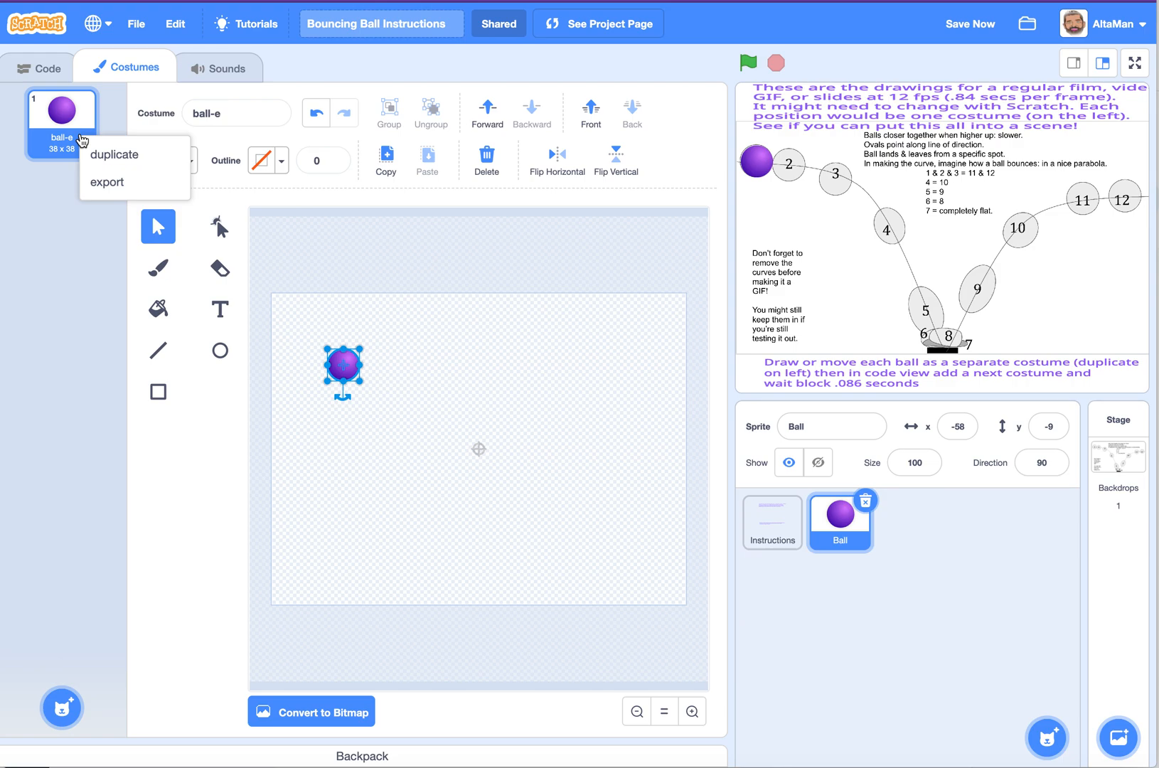
left_click(89, 155)
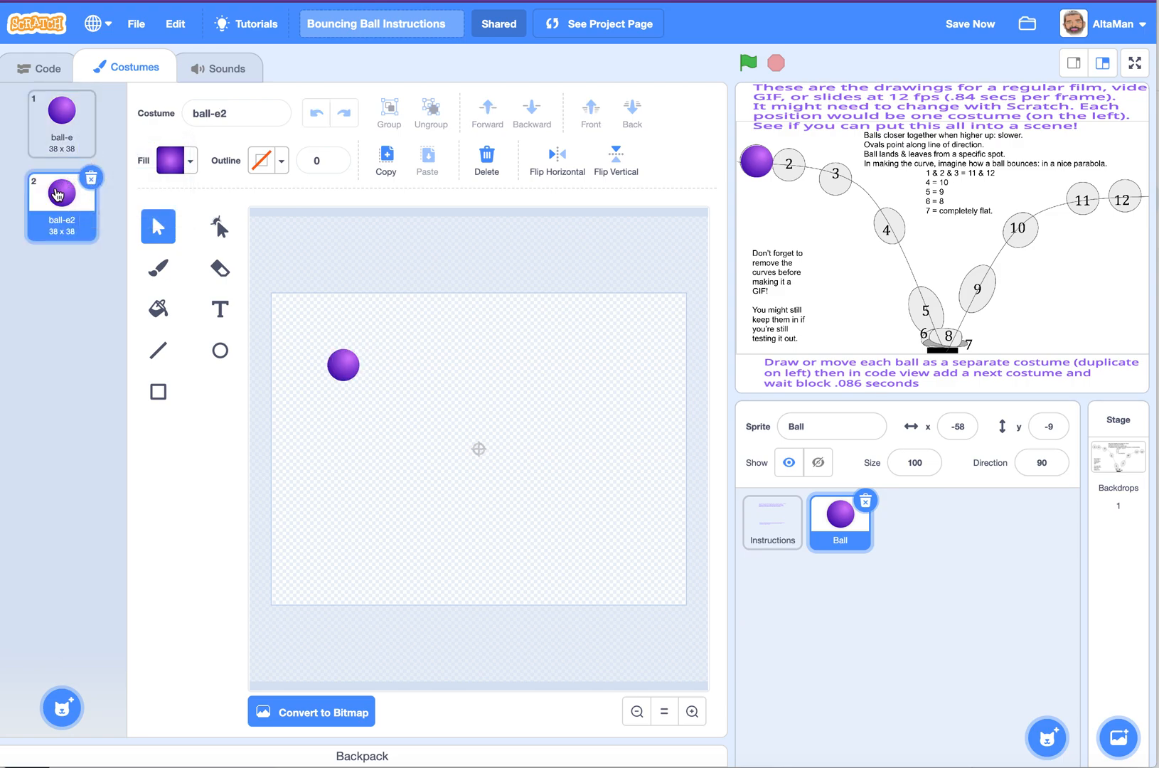
left_click(342, 366)
left_click_drag(343, 367, 369, 369)
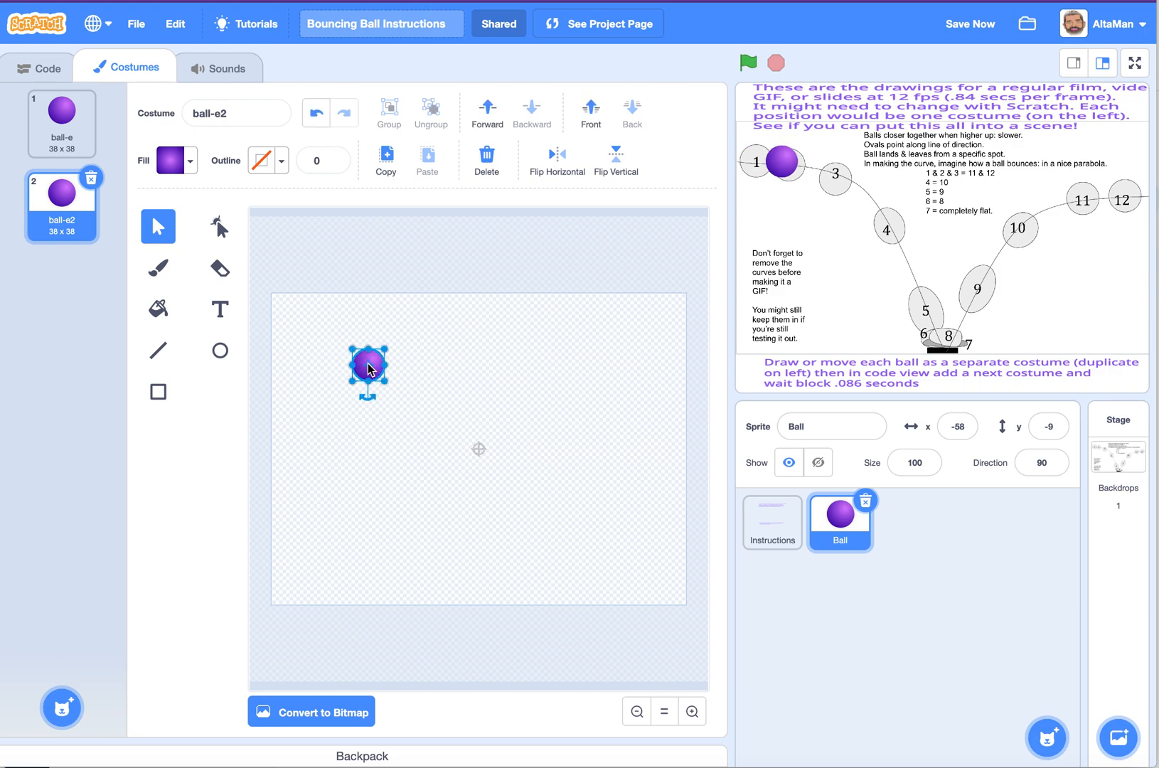
- Nudge the ball in the second costume until it exactly covers circle 2 of the backdrop
key("Right")
key("Right")
key("Right")
key("Right")
key("Right")
key("Right")
key("Right")
key("Right")
key("Right")
key("Right")
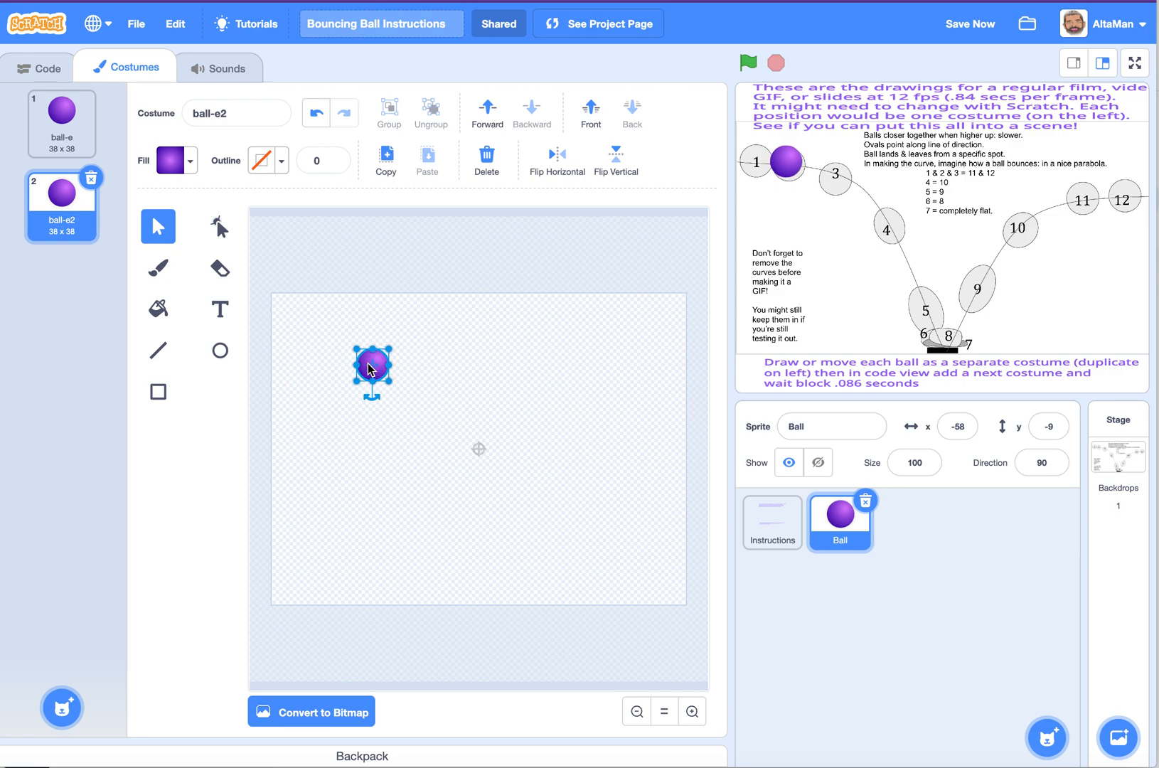
key("Down")
key("Down")
key("Down")
key("Down")
key("Right")
key("Right")
key("Right")
key("Down")
key("Down")
key("Left")
key("Left")
key("Up")
key("Up")
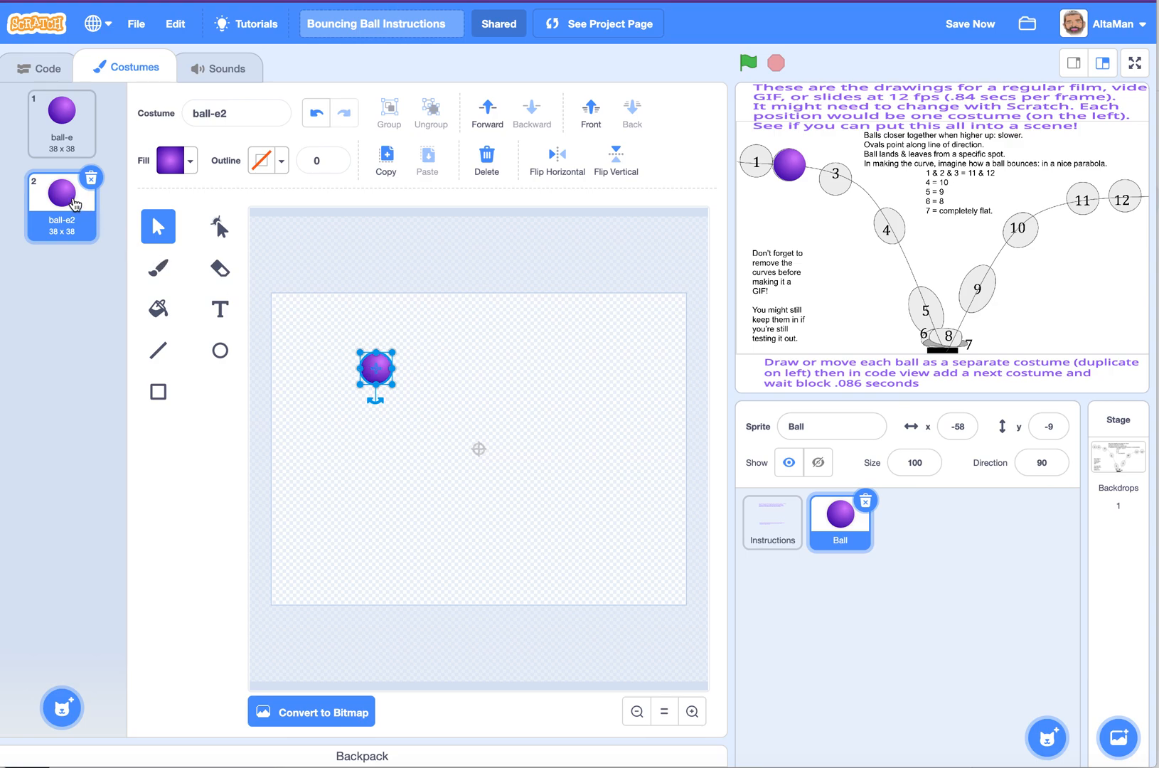
- Duplicate the second costume and align the ball in the copy with circle 3 of the backdrop
right_click(69, 205)
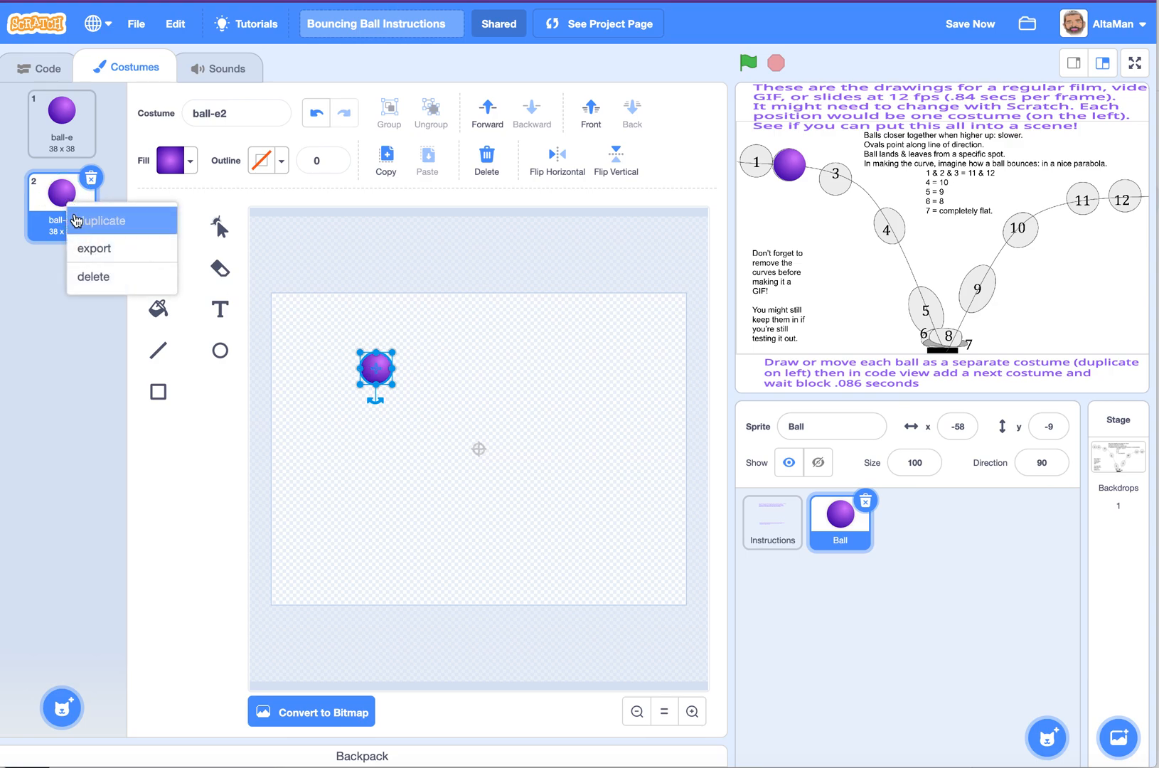
left_click(99, 220)
left_click(382, 368)
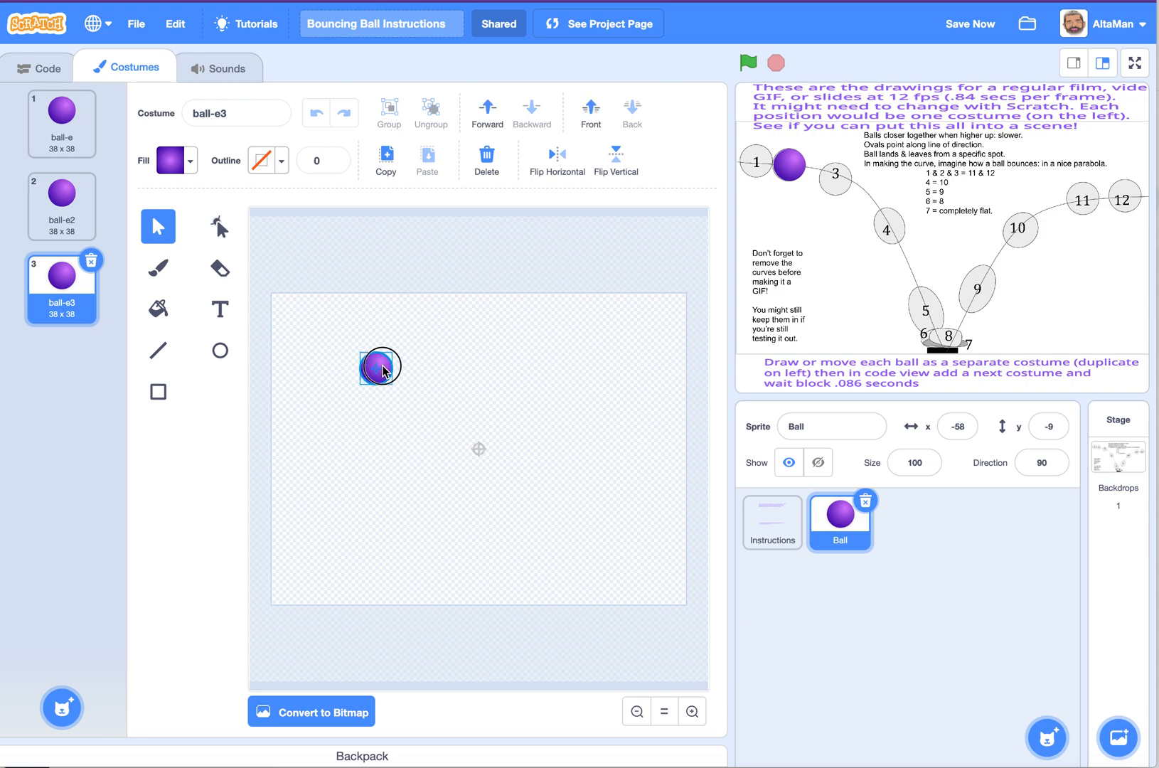
left_click_drag(381, 371, 422, 381)
key("Right")
key("Down")
key("Down")
key("Down")
key("Right")
key("Right")
key("Down")
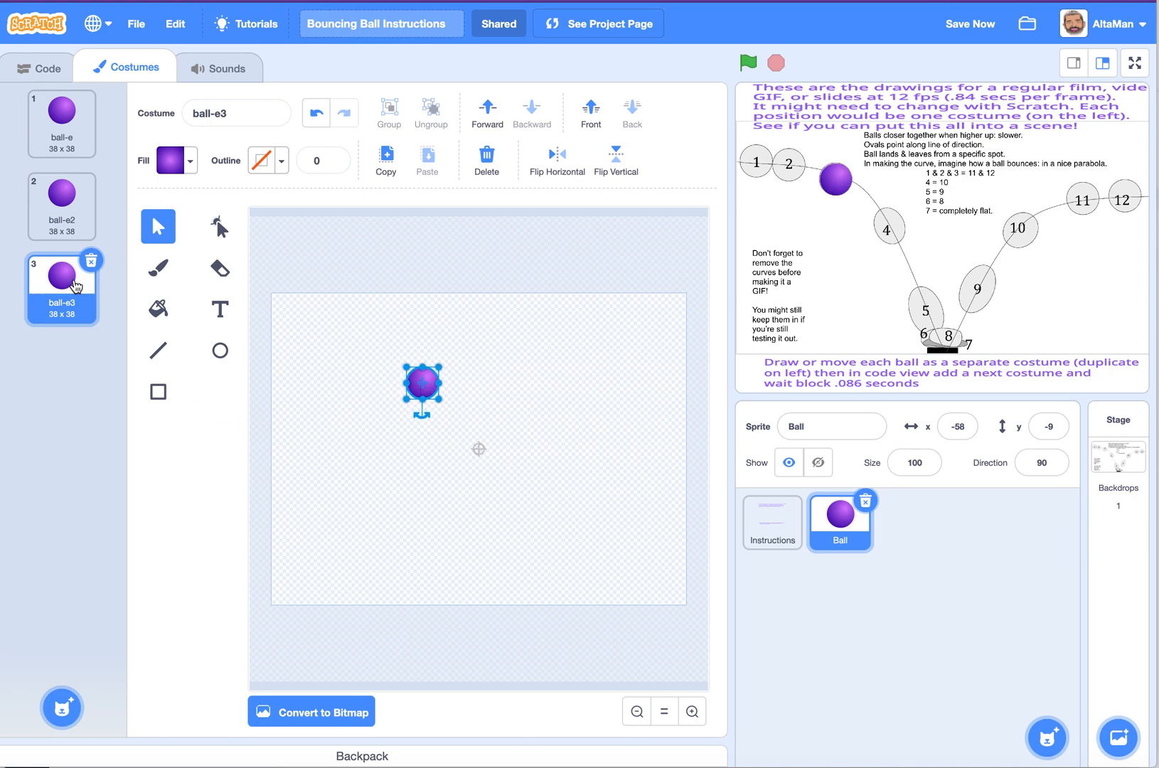
- Duplicate the third costume, move the ball in the copy onto circle 4, and stretch and tilt it to about 39 x 46
right_click(66, 285)
left_click(80, 303)
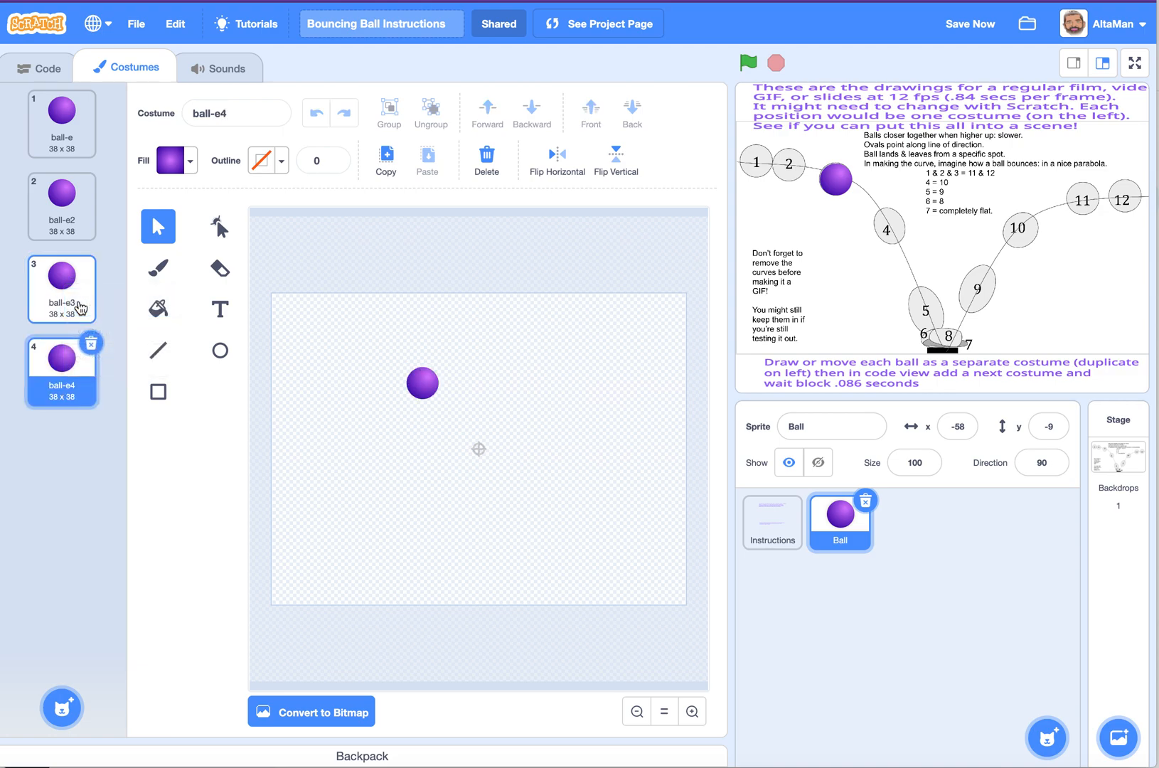
left_click(431, 390)
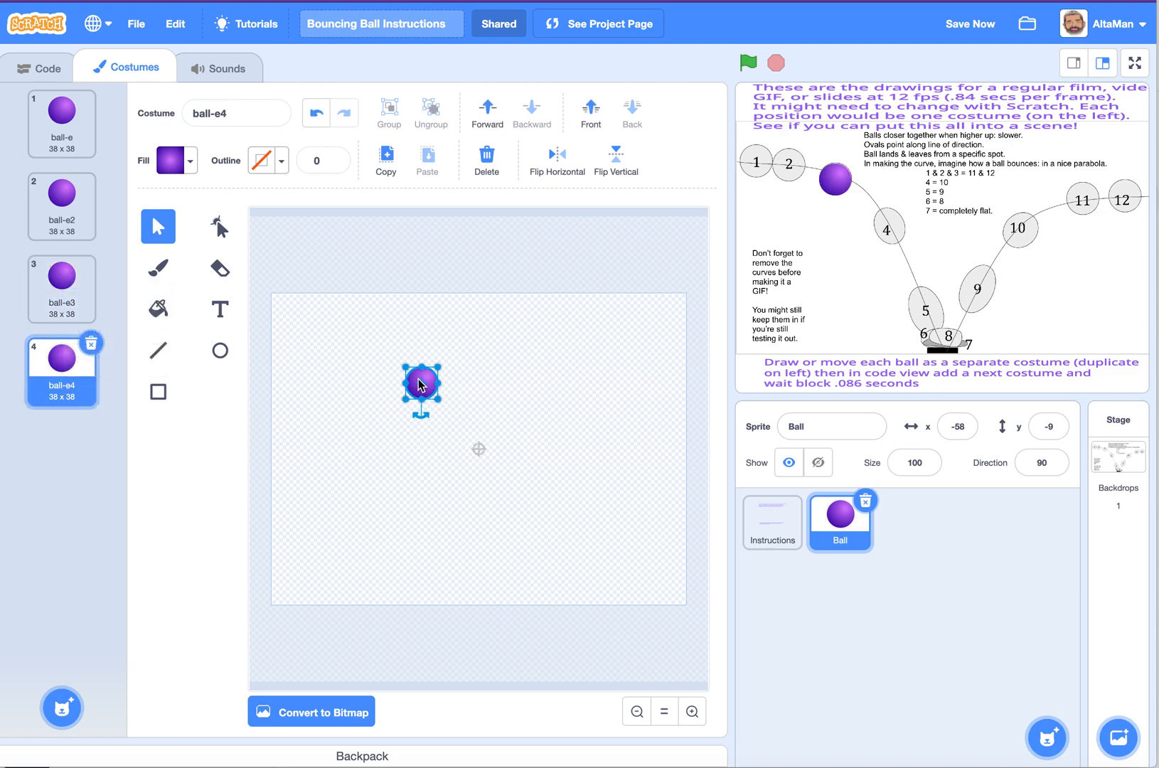
mouse_move(422, 386)
left_mouse_down()
mouse_move(469, 428)
mouse_move(480, 468)
mouse_move(477, 433)
mouse_move(476, 474)
left_mouse_up()
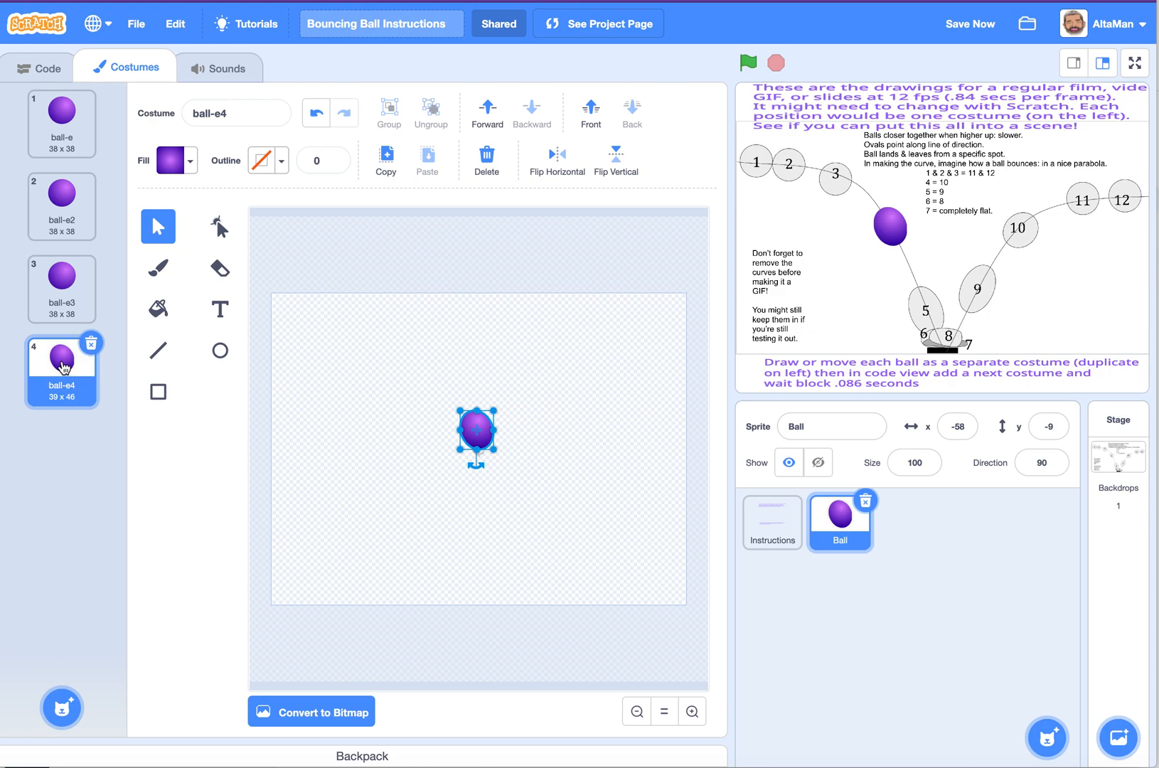
- Duplicate costume ball-e4, move the ball in the copy toward oval 5 of the backdrop and stretch it to about 39 x 55
right_click(64, 366)
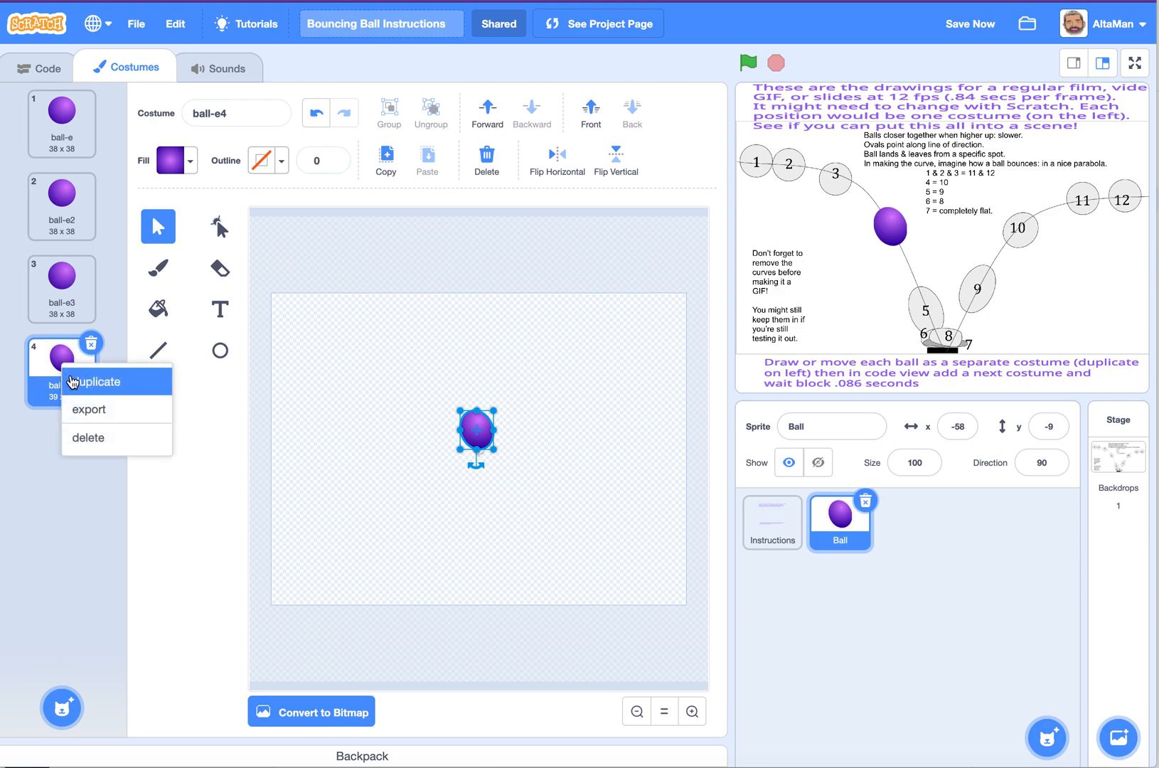
left_click(72, 382)
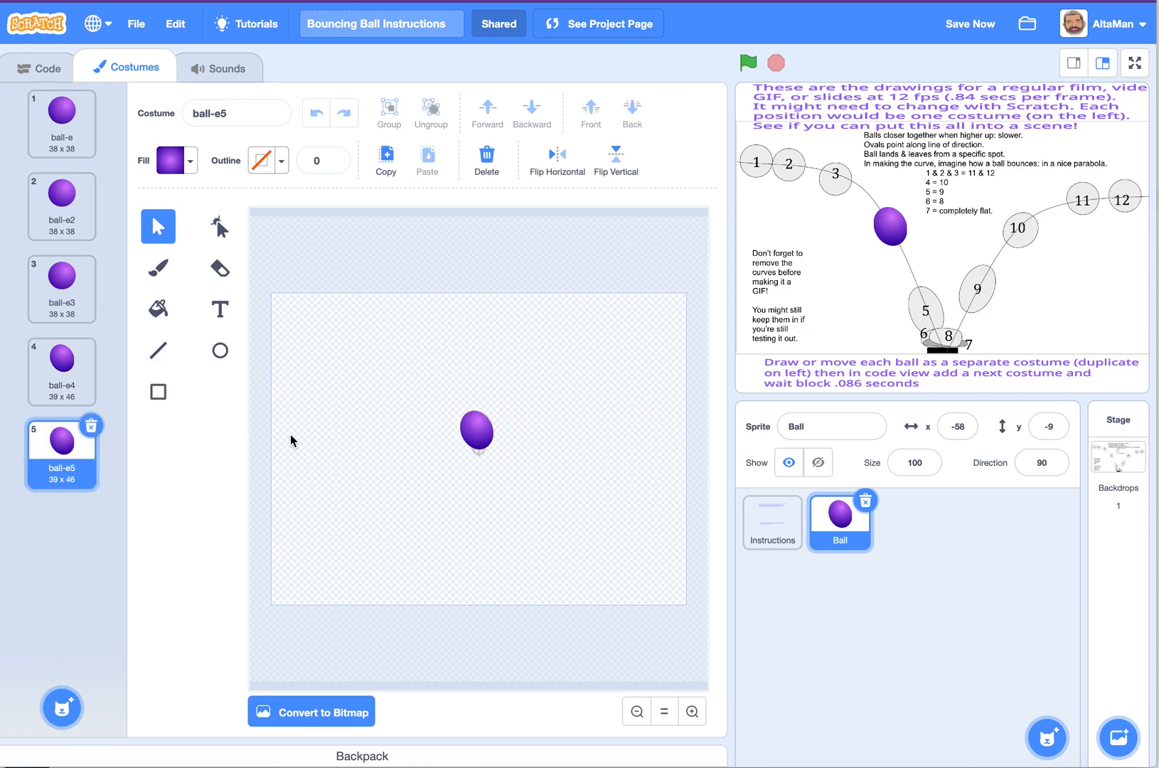
left_click_drag(477, 431, 506, 507)
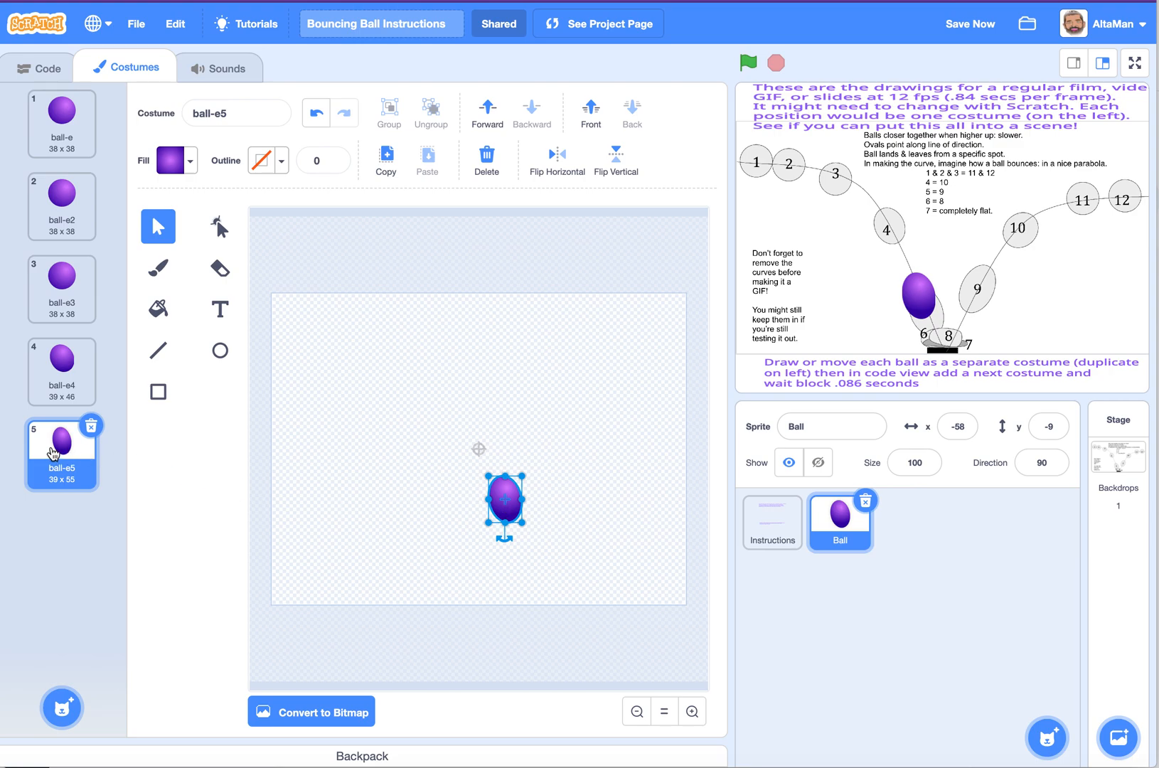
- Duplicate costume ball-e5 and place the ball in the copy at position 6 as a horizontal oval of about 55 x 38
right_click(58, 446)
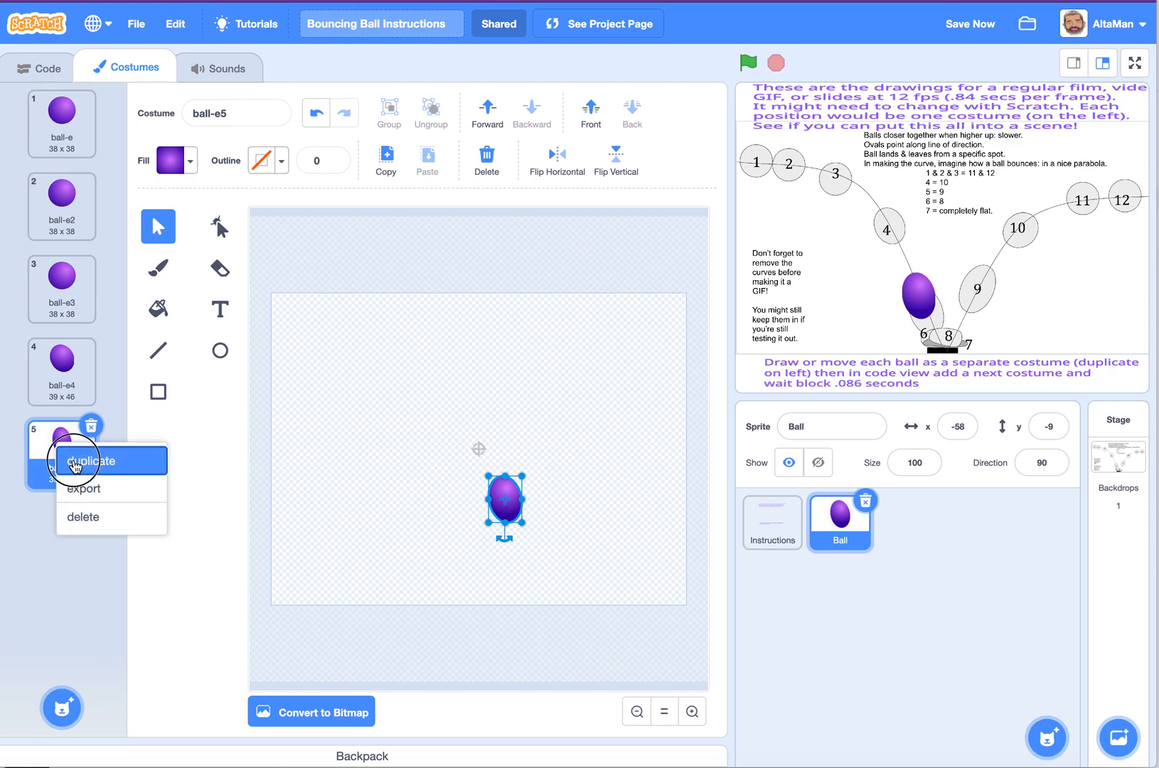
left_click(75, 463)
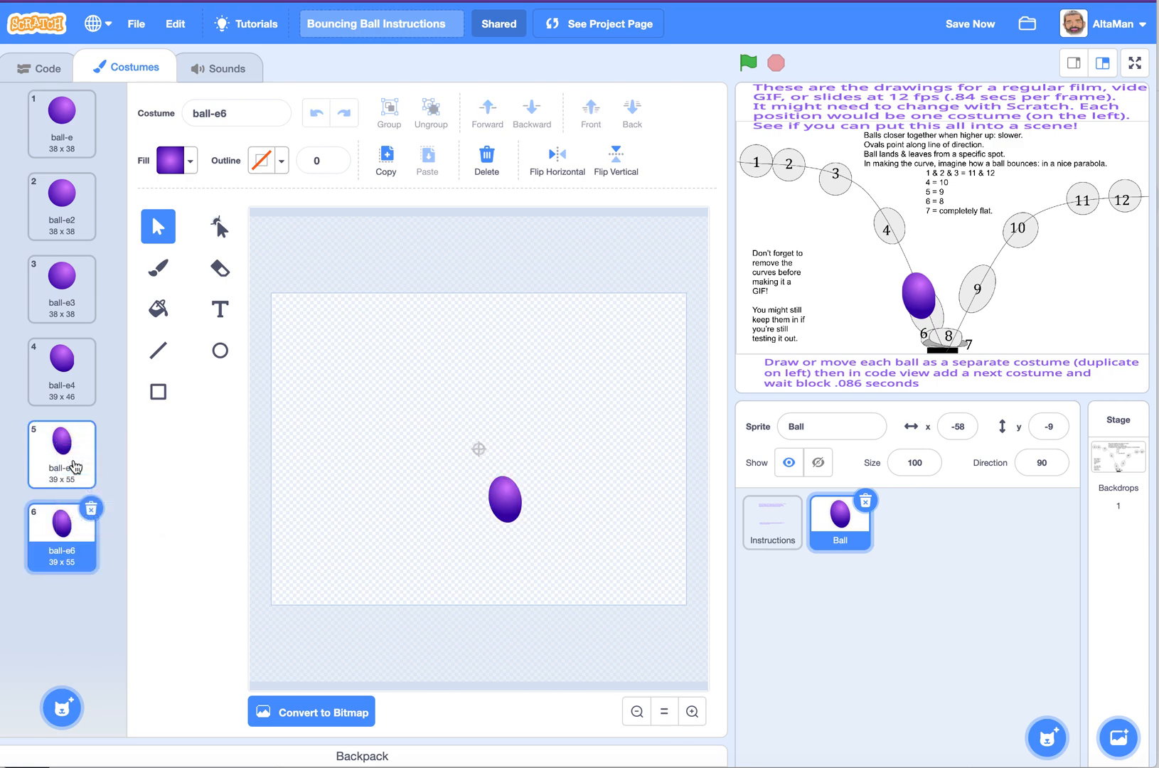
left_click(503, 512)
left_click_drag(501, 536, 524, 539)
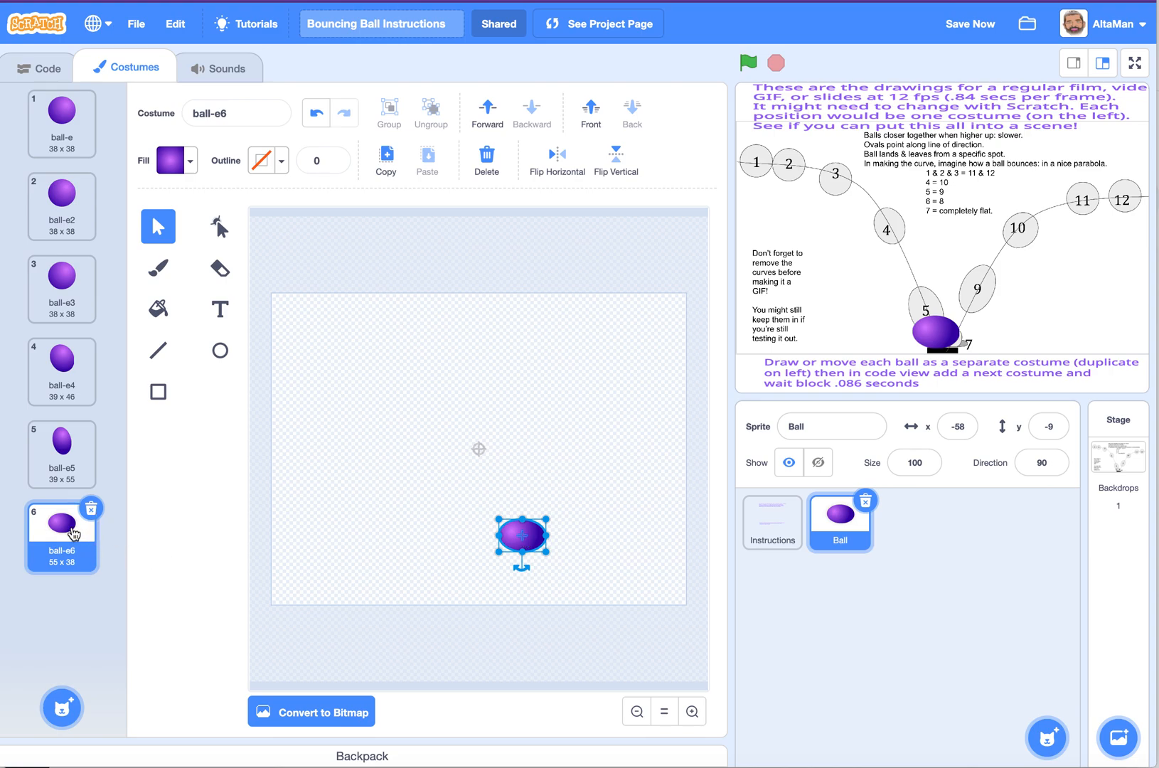
- Duplicate costume ball-e6 and flatten the ball in the copy to about 55 x 27 for position 7, keeping its base in place
right_click(67, 532)
left_click(85, 545)
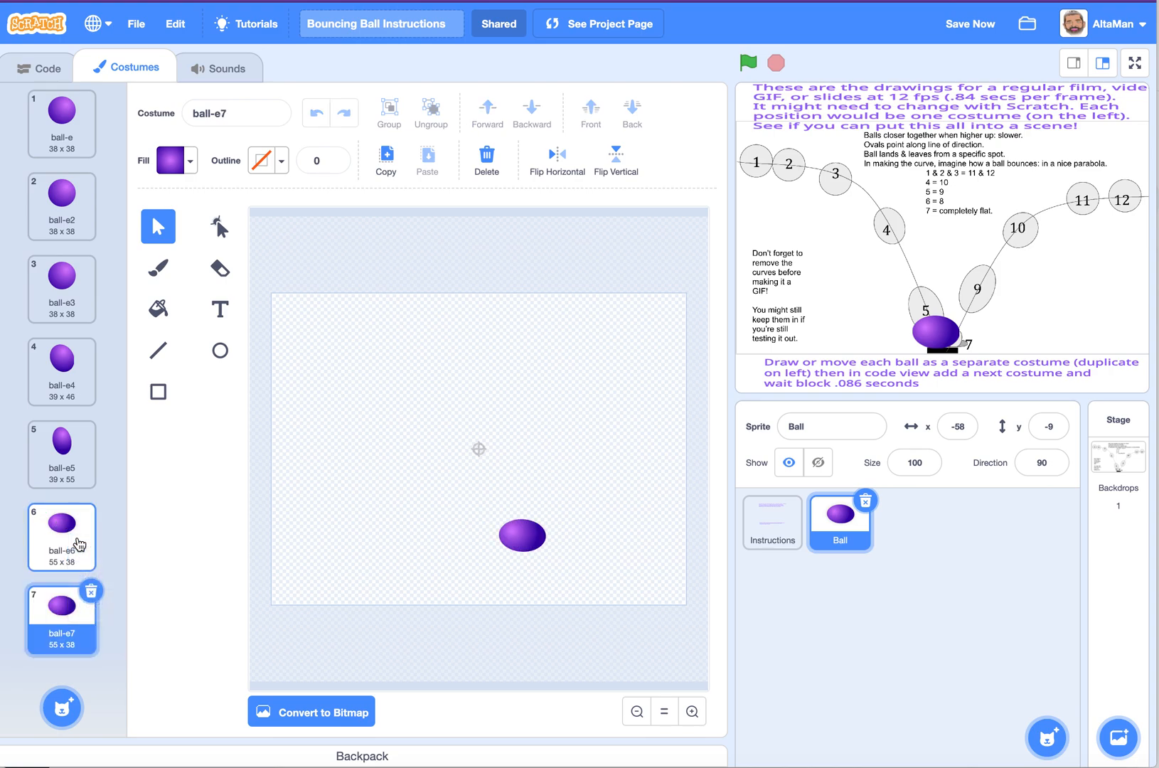
left_click(523, 534)
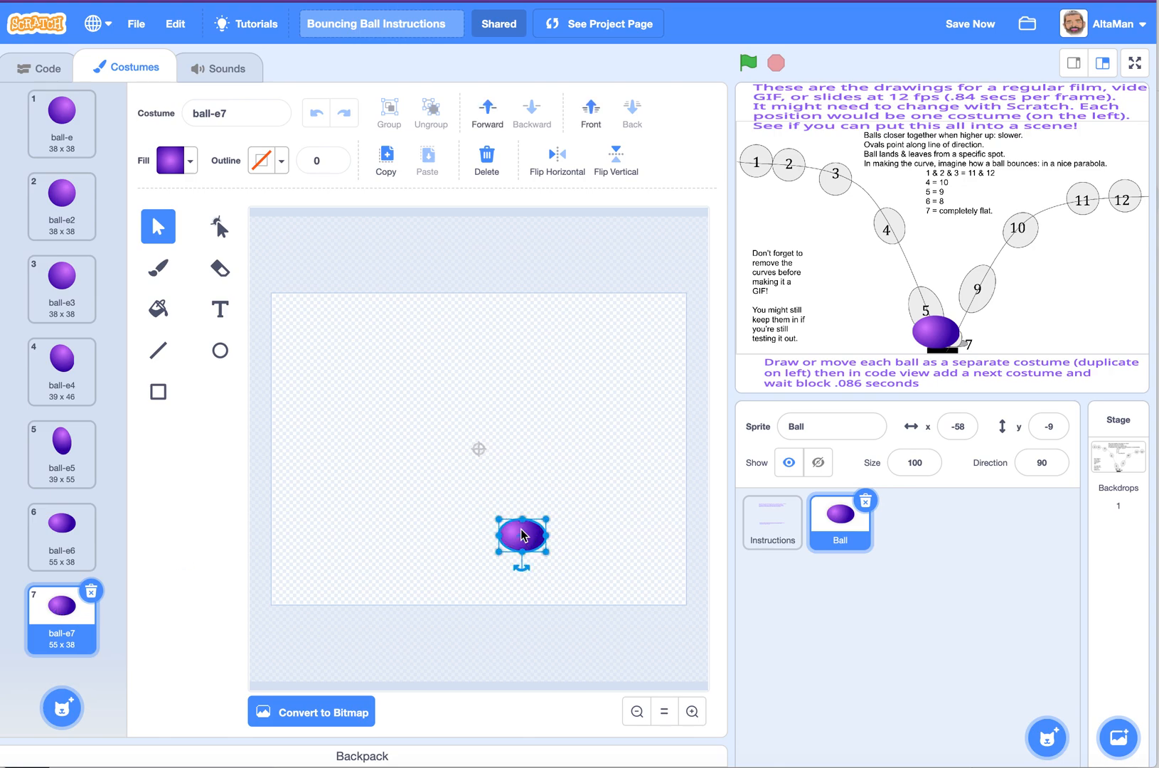
left_click_drag(522, 523, 523, 530)
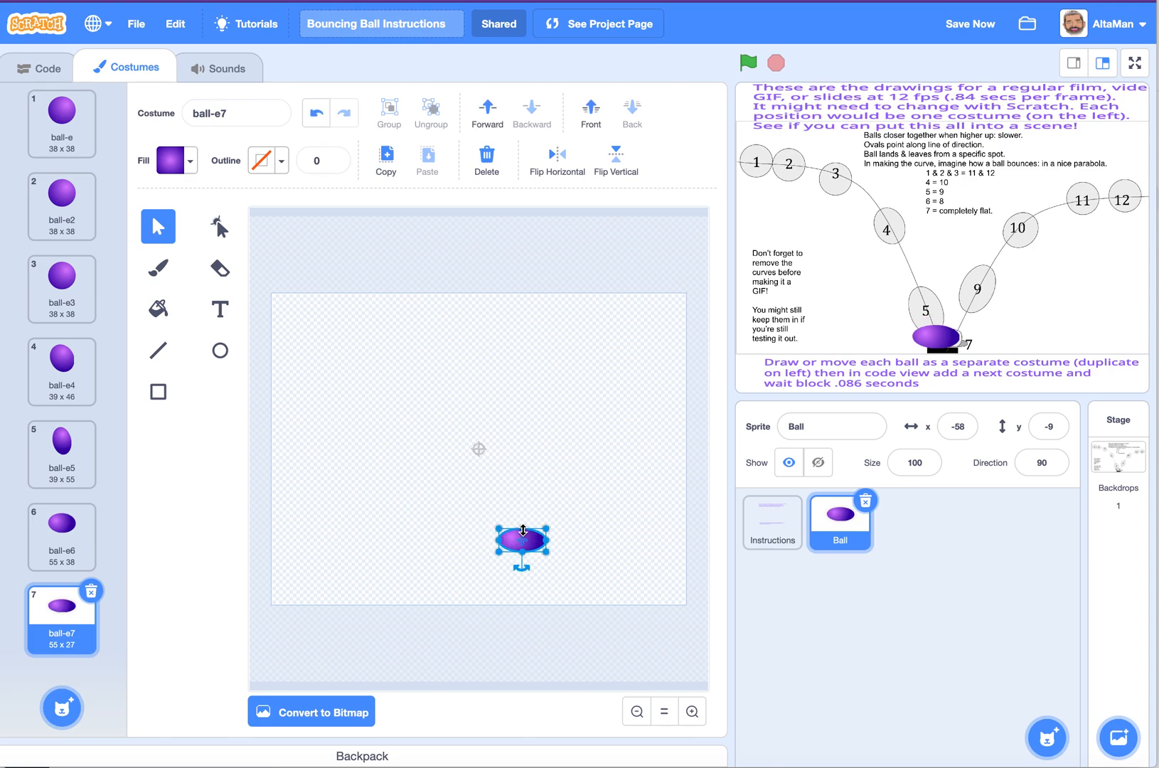
- Duplicate costume ball-e7, make the ball in the copy taller and tilt it slightly to about 54 x 37 for position 8
right_click(62, 609)
left_click(74, 623)
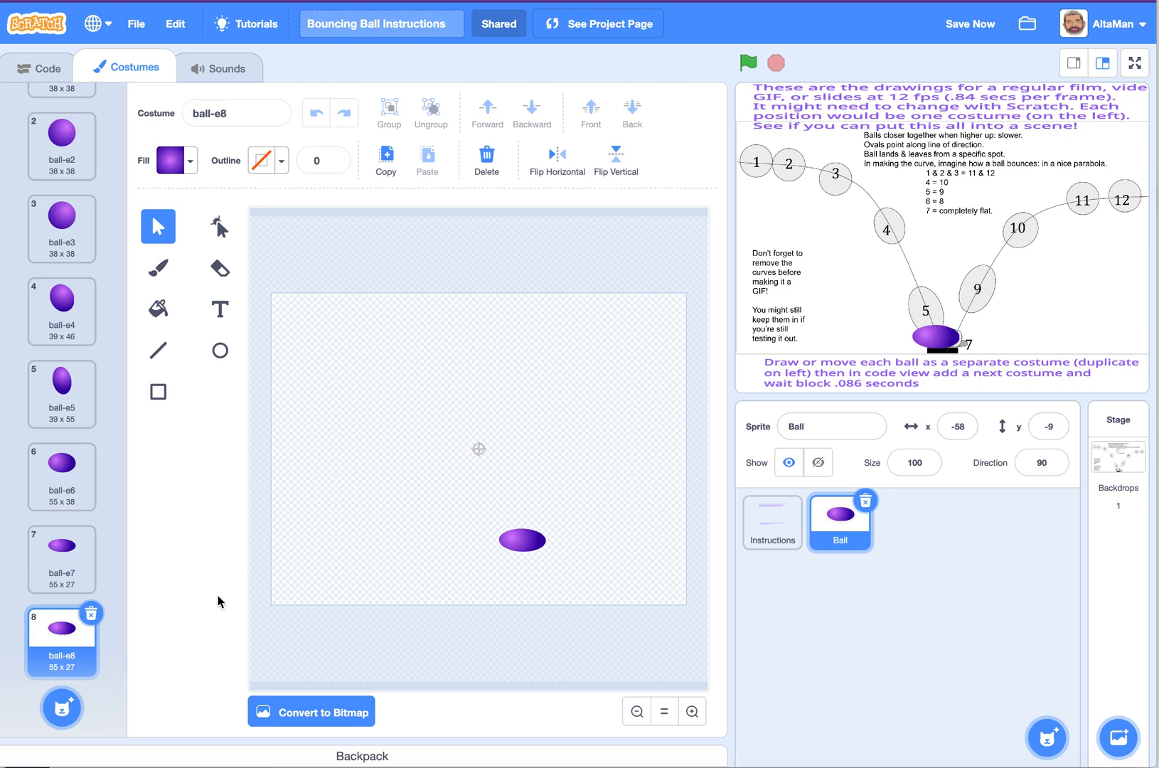
left_click(534, 537)
mouse_move(525, 529)
left_mouse_down()
mouse_move(526, 506)
mouse_move(529, 522)
left_mouse_up()
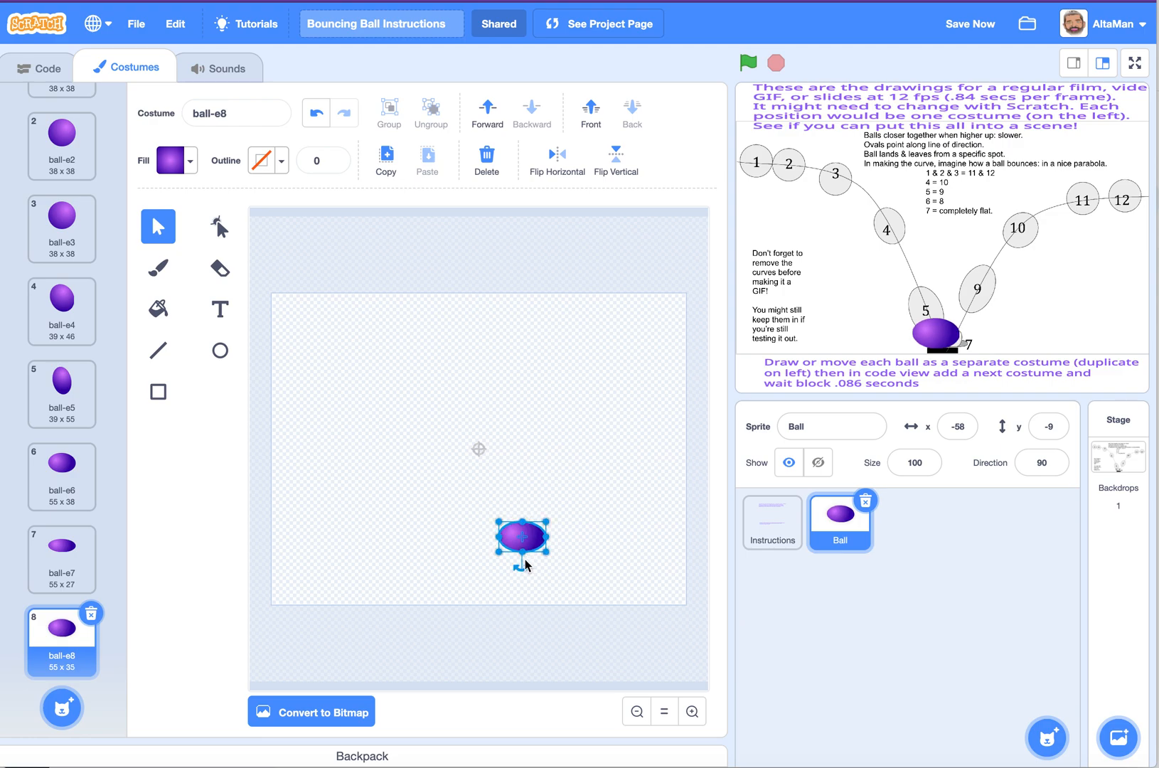
left_click_drag(524, 571, 517, 570)
- Duplicate costume ball-e8, rotate the ball in the copy to a steep upright tilt and position it over oval 9 of the backdrop
right_click(66, 630)
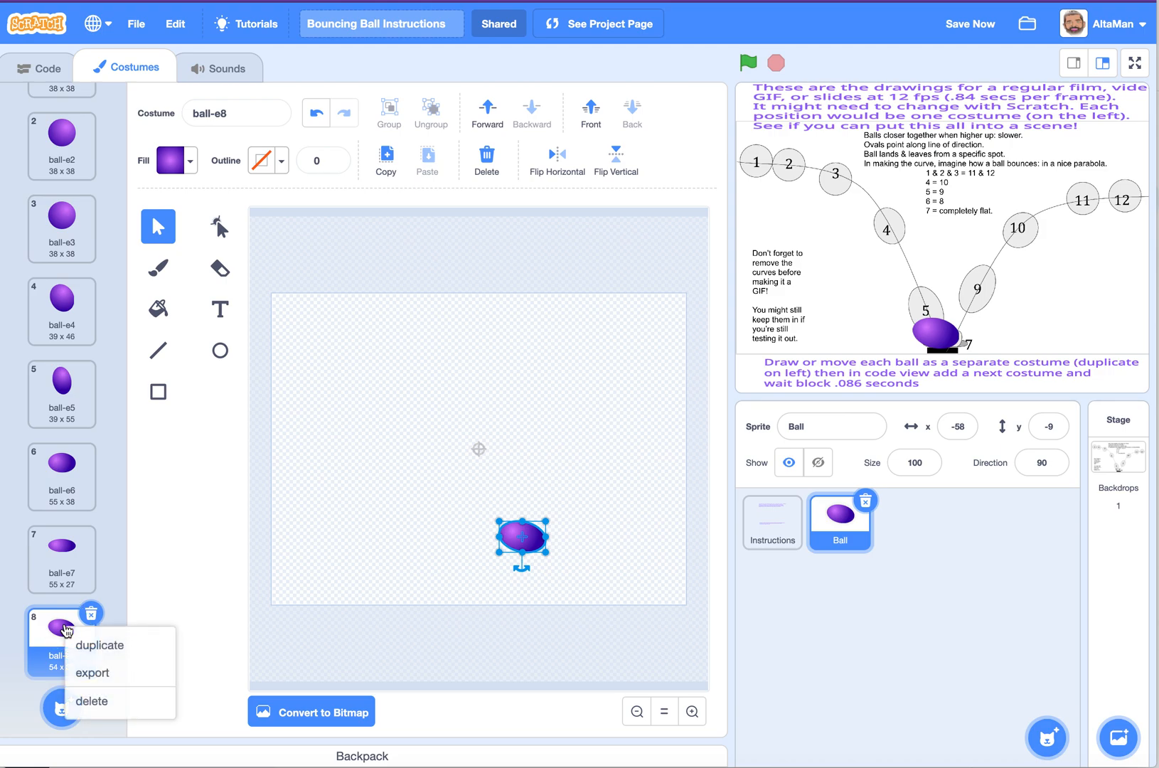
left_click(78, 645)
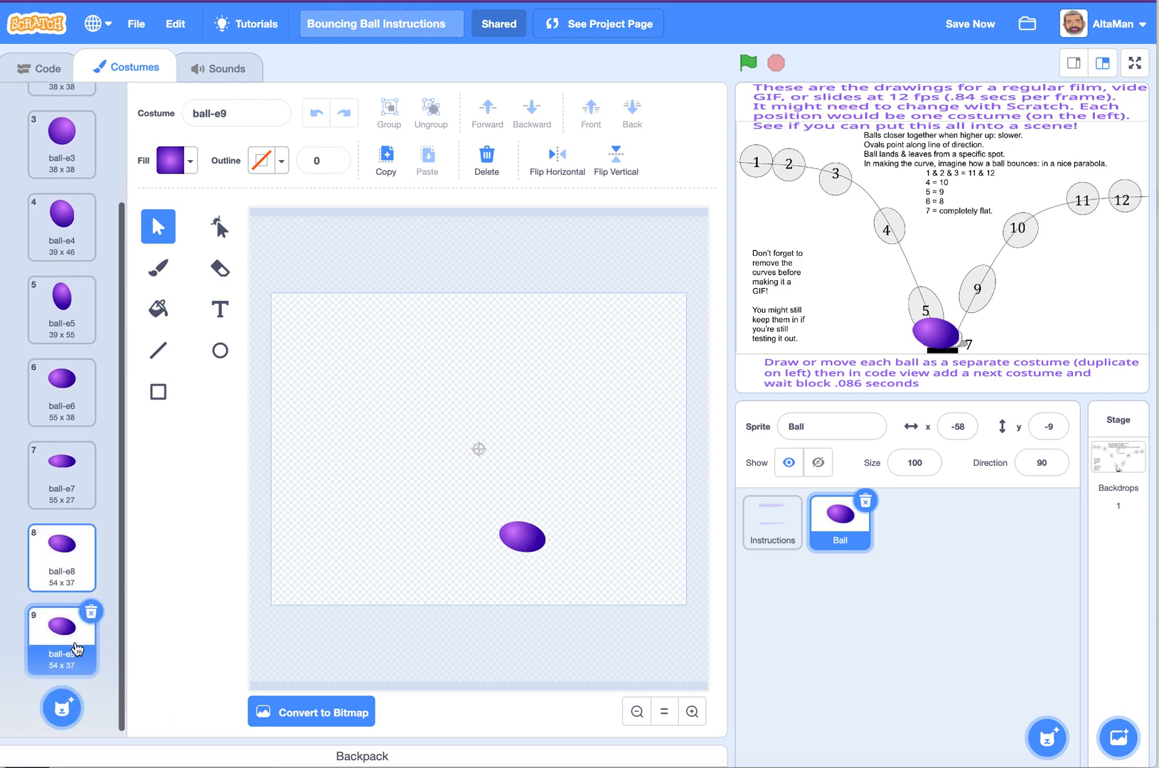
left_click(525, 541)
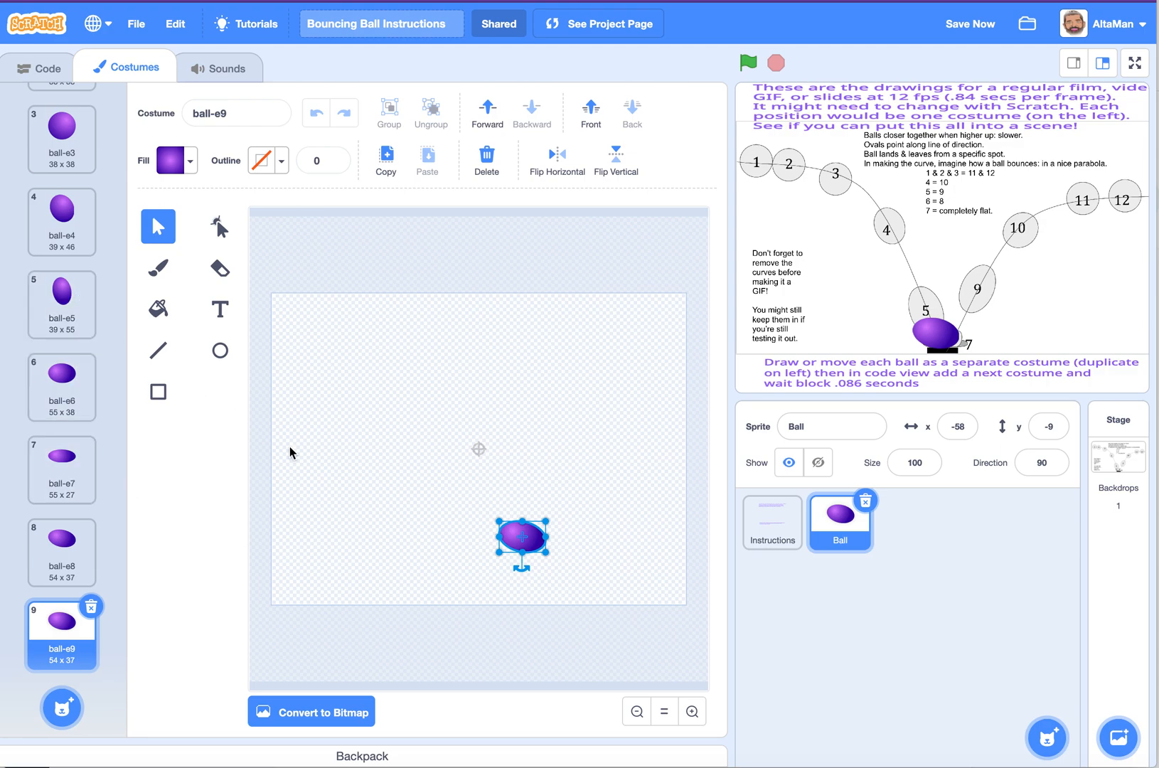
left_click_drag(522, 563, 565, 503)
key("Left")
key("Left")
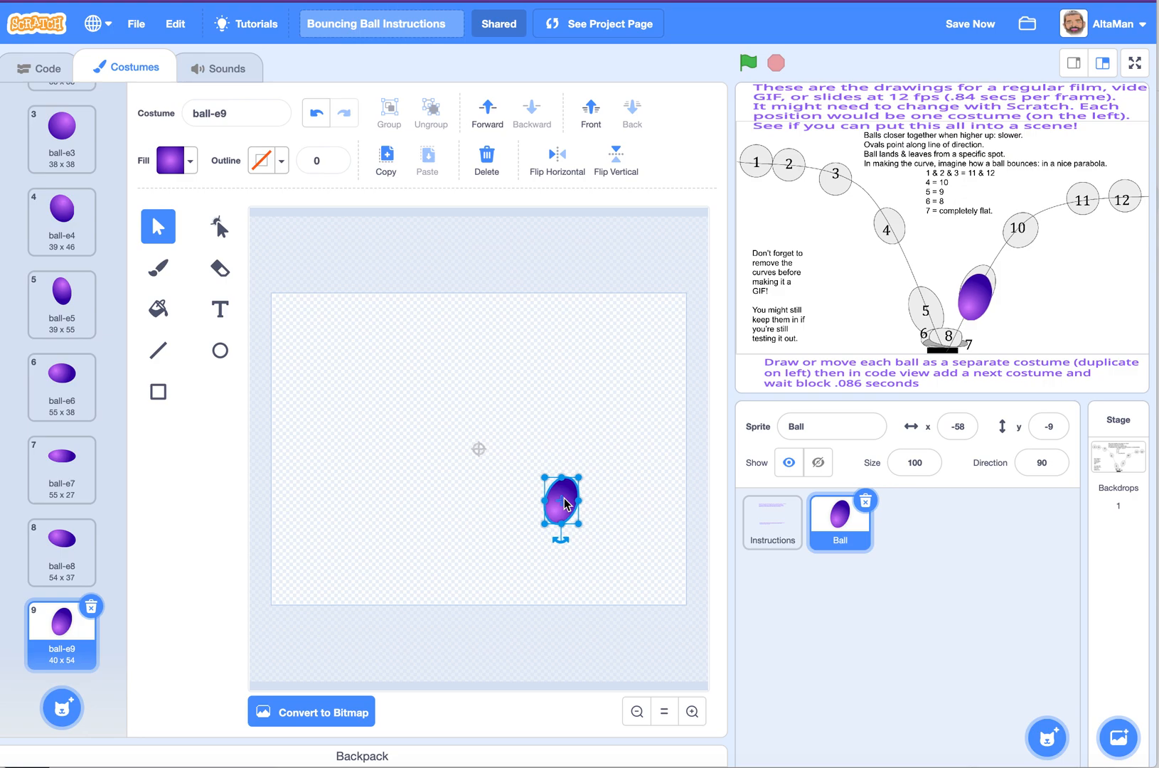
key("Up")
key("Left")
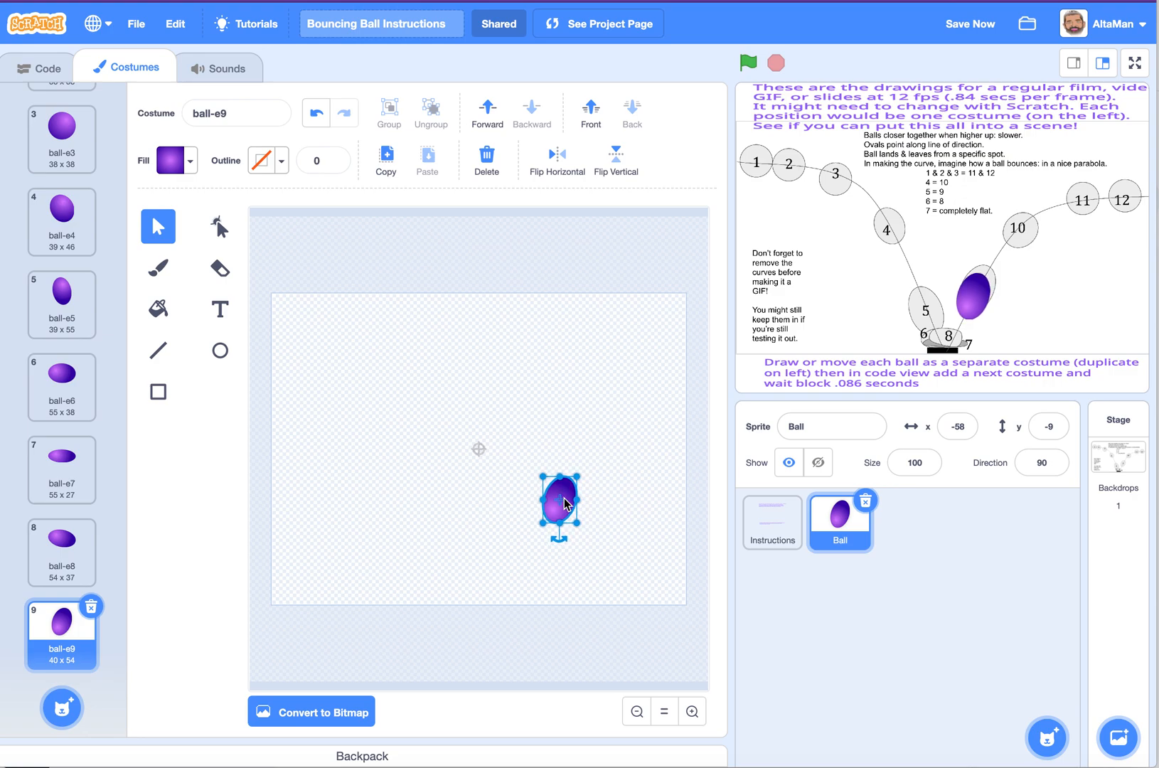
- Duplicate costume ball-e9, move the ball in the copy onto circle 10 and reshape it to a rounder oval of about 44 x 46
right_click(69, 631)
left_click(69, 642)
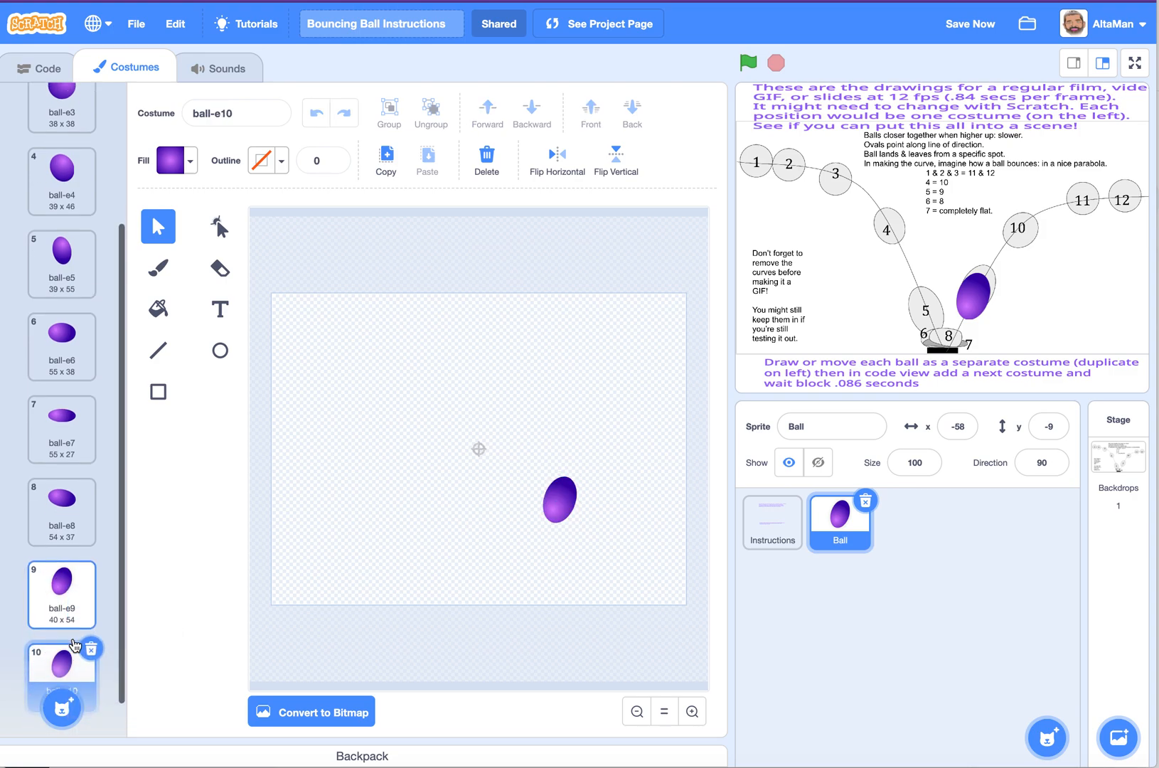
left_click(554, 510)
left_click_drag(554, 510, 602, 436)
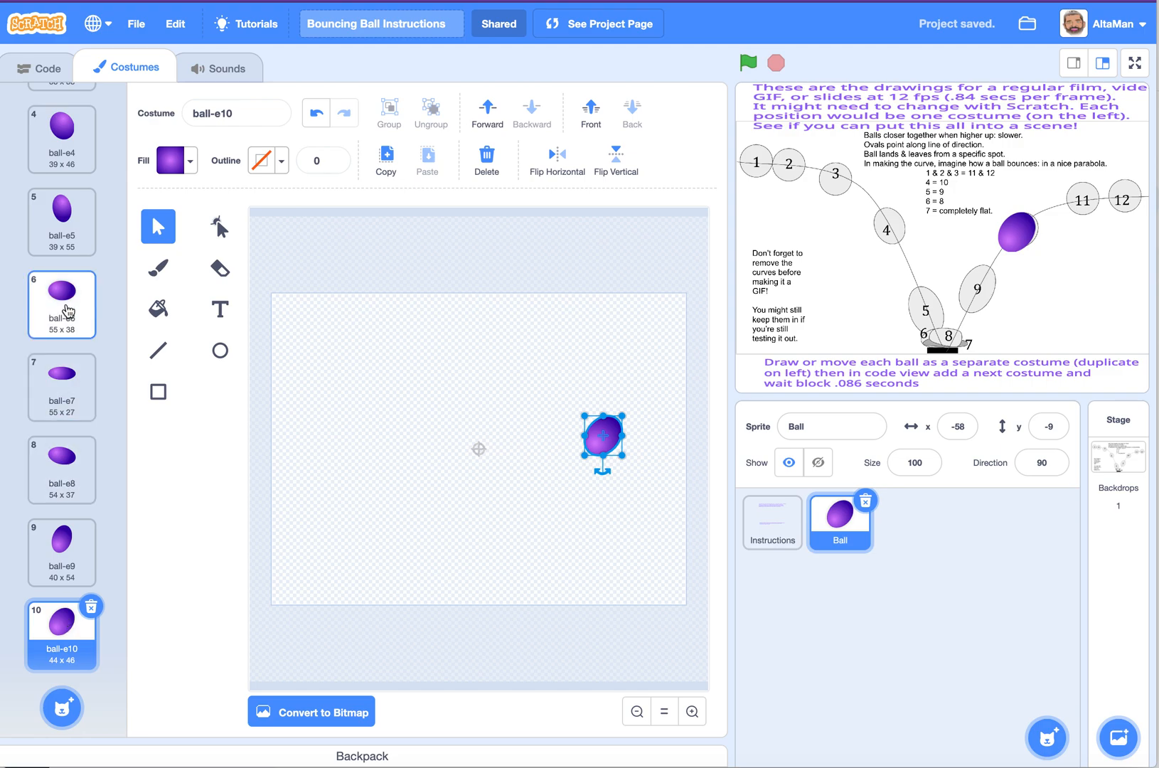
- Duplicate the first costume, ball-e, and reorder the round copy to eighth place in the costume list, after ball-e7
scroll(78, 253, "up", 5)
left_click(74, 142)
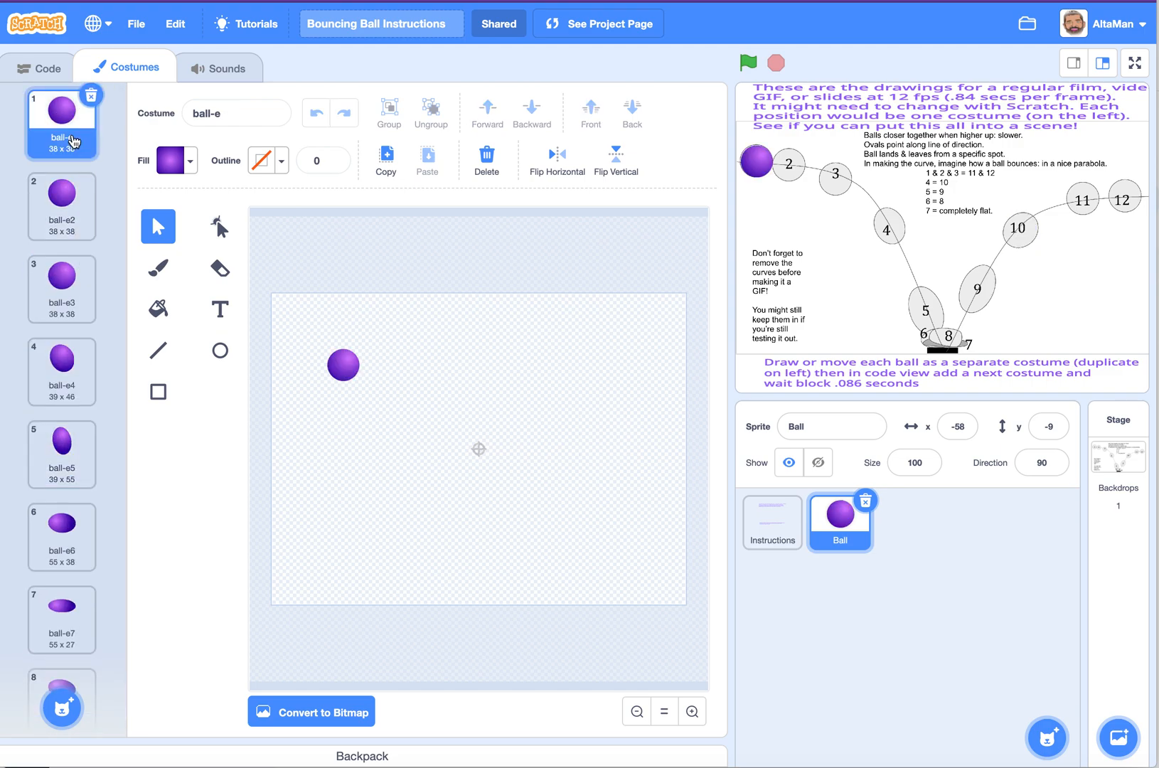
right_click(73, 142)
left_click(72, 156)
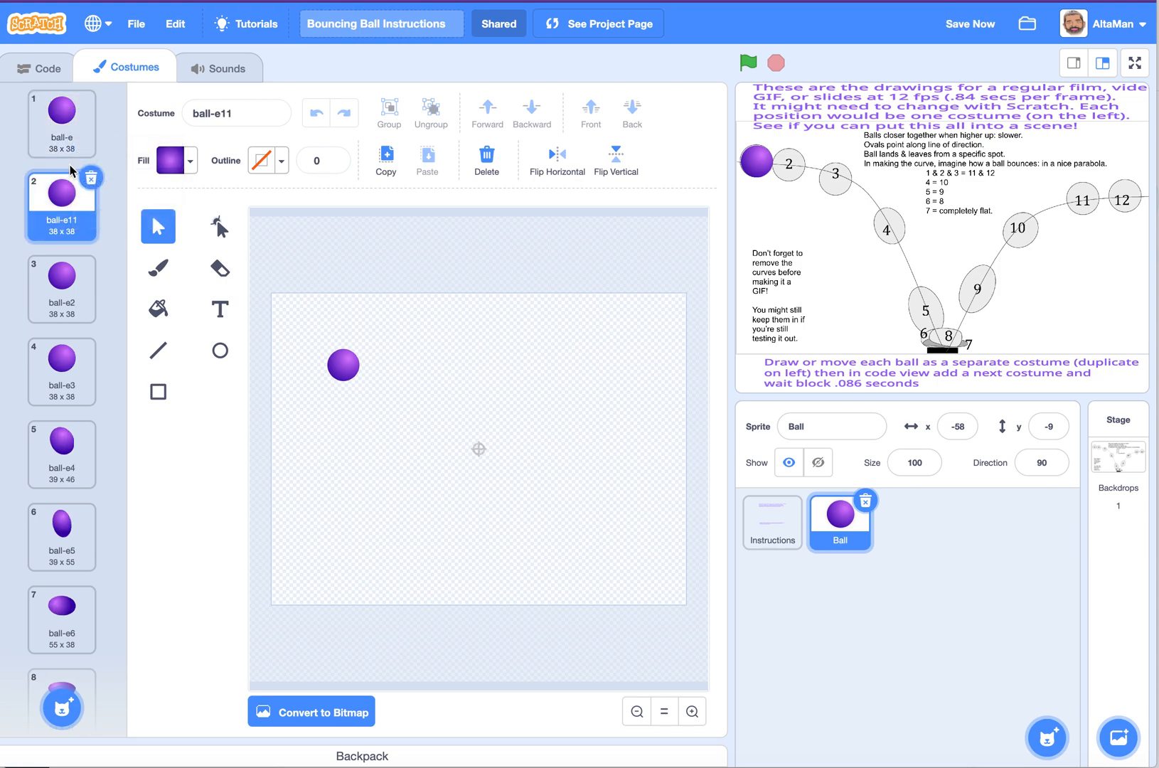
left_click_drag(53, 210, 31, 687)
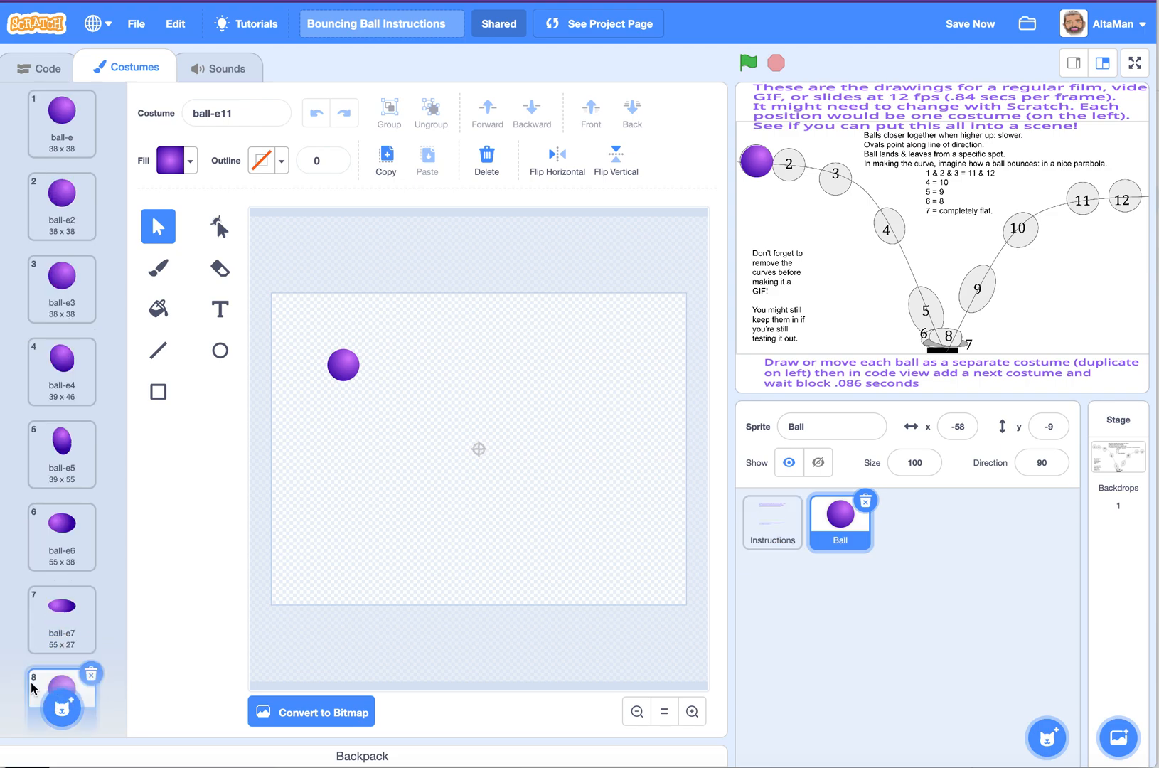
scroll(60, 643, "down", 1)
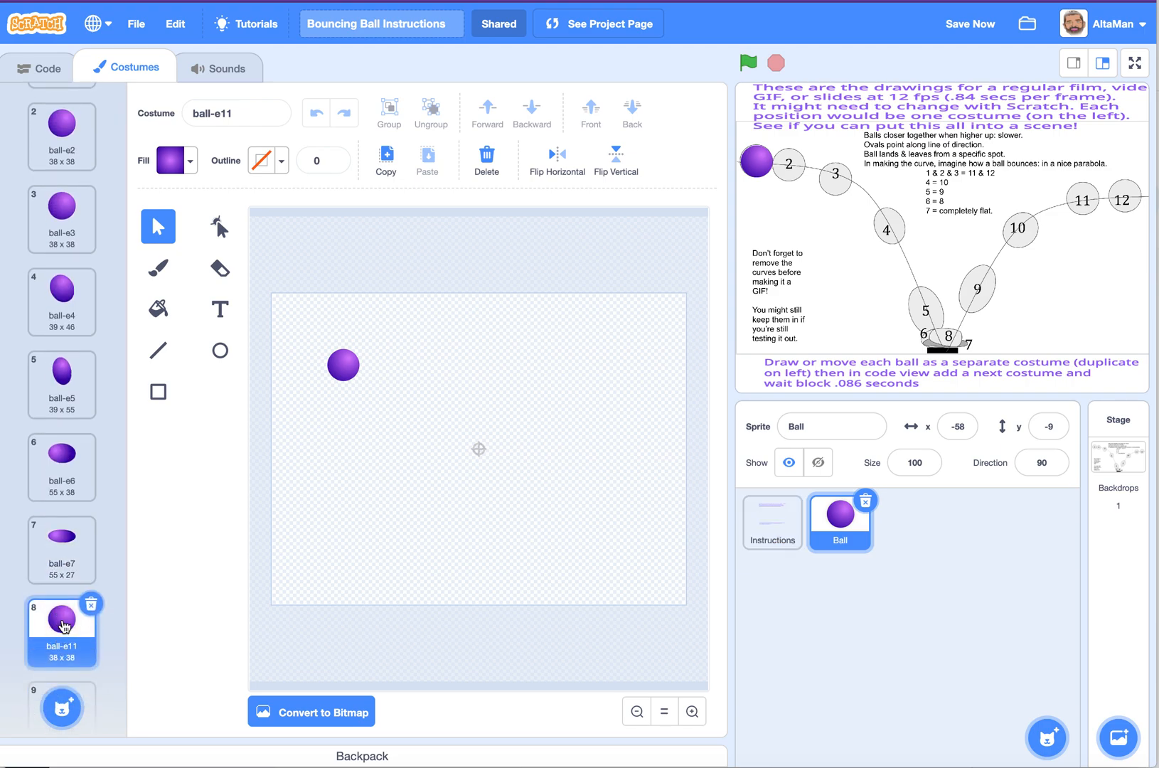
- Step through costumes ball-e4 to ball-e7 to check the ball's shape and position in each frame
left_click(55, 552)
left_click(68, 463)
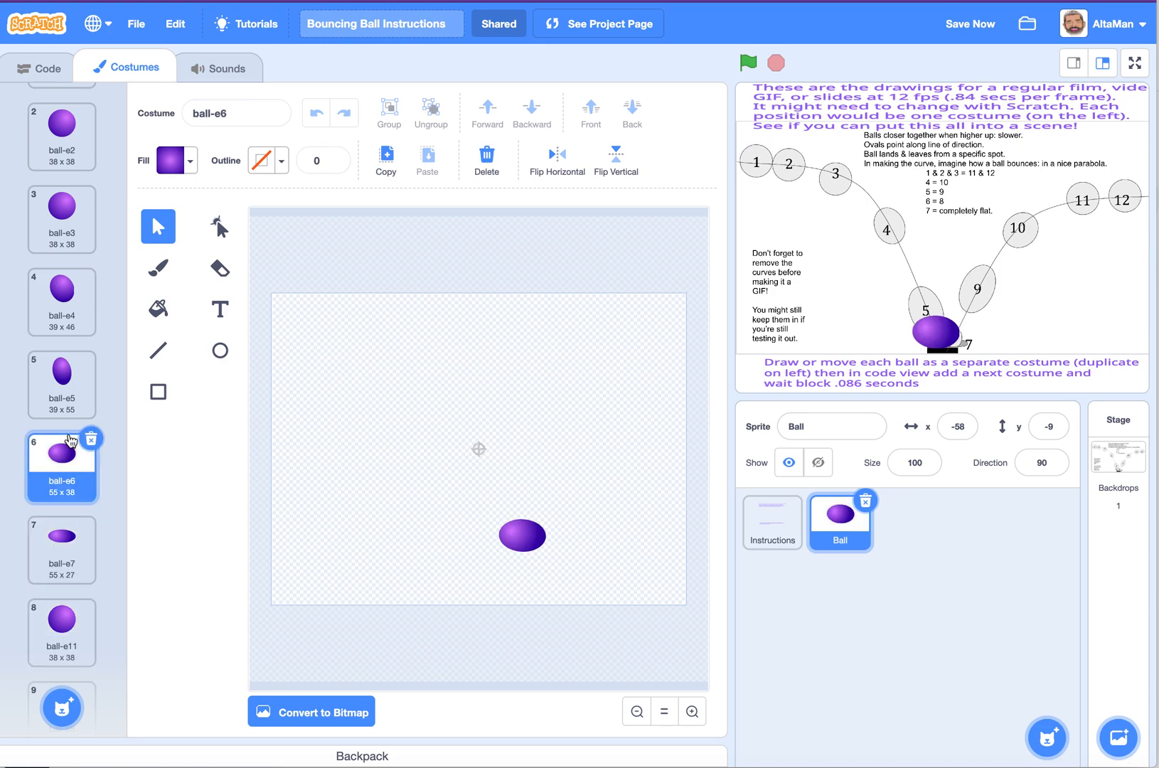
left_click(55, 385)
left_click(66, 293)
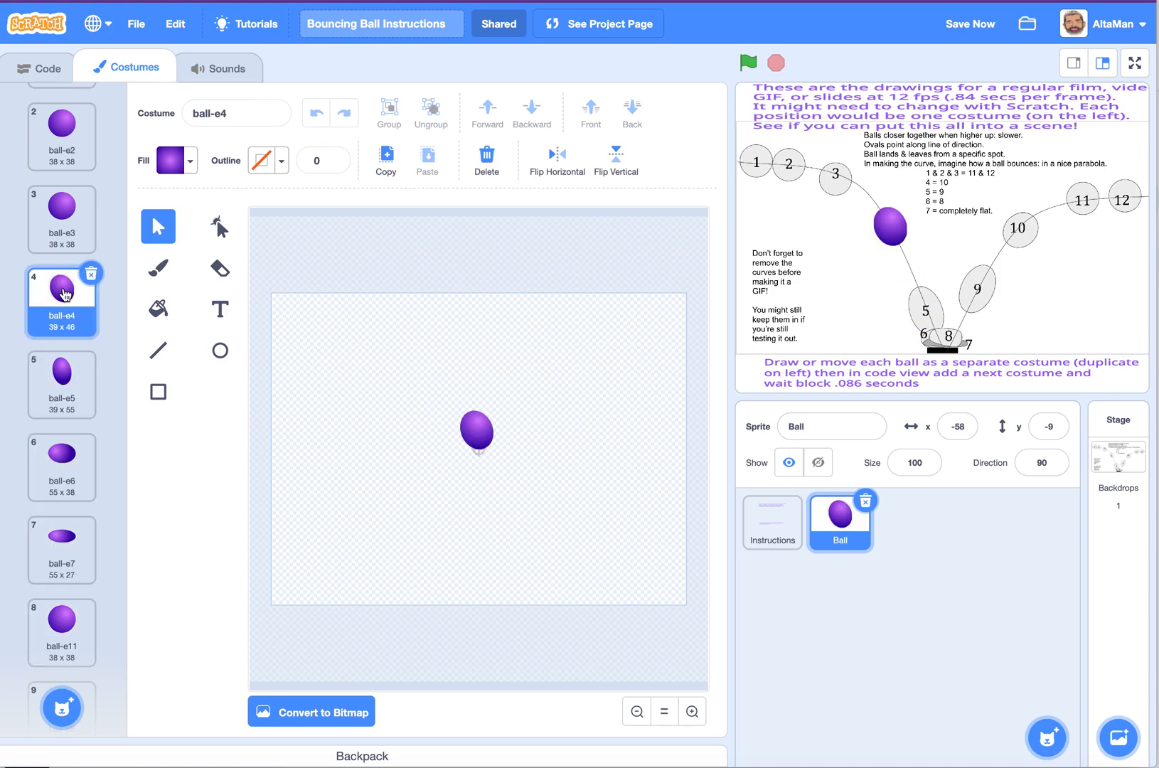
left_click(62, 373)
left_click(68, 459)
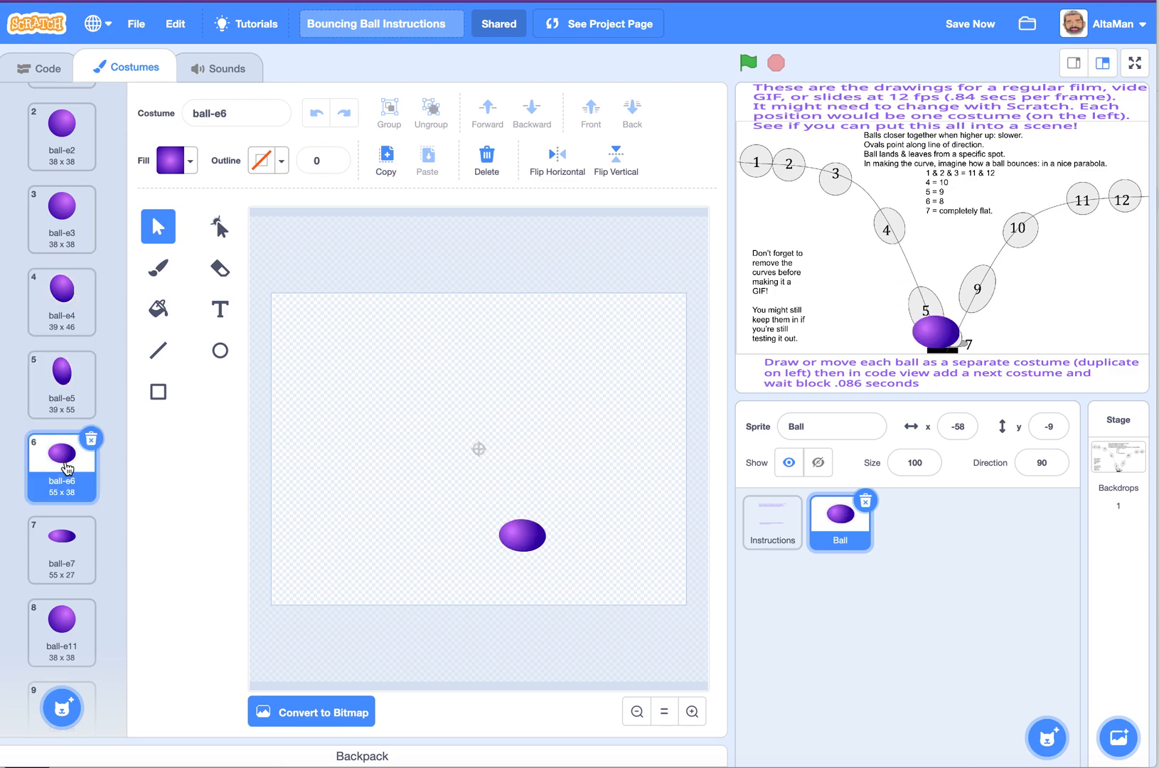
left_click(79, 562)
- Move the ball in costume ball-e11 onto circle 11 of the backdrop and reorder that costume to the end of the list, after ball-e10
left_click(72, 613)
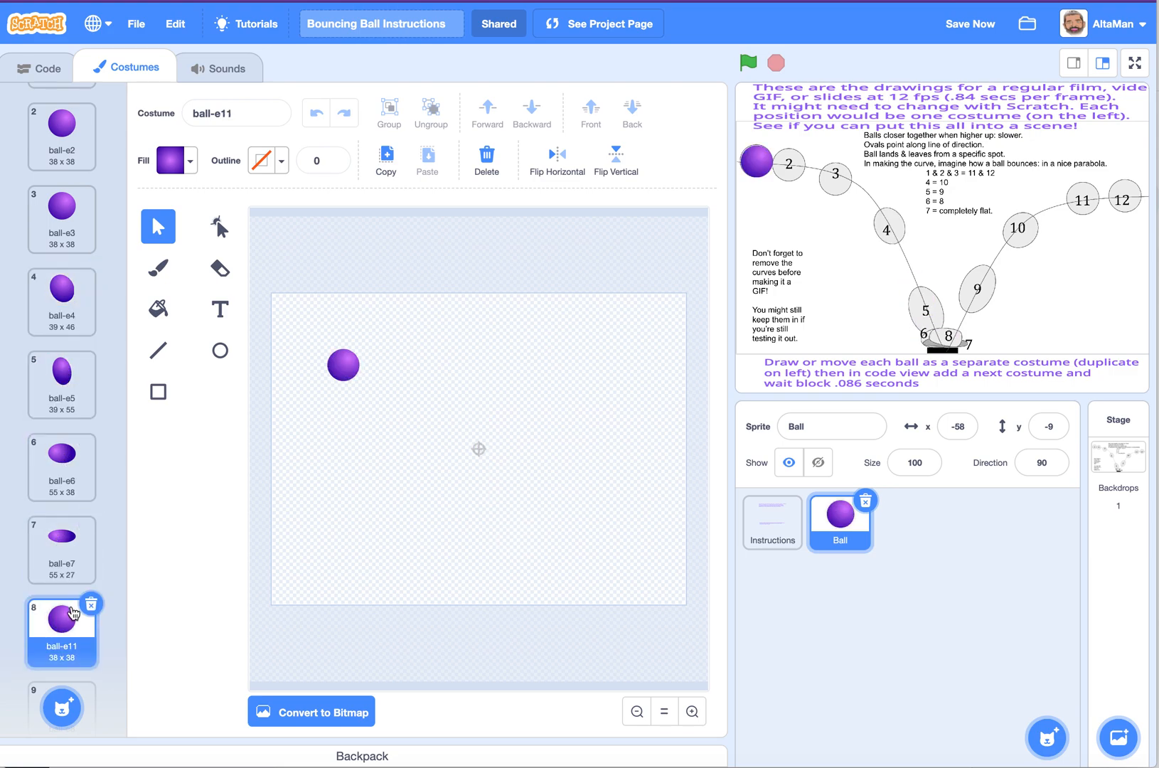
left_click_drag(347, 372, 679, 415)
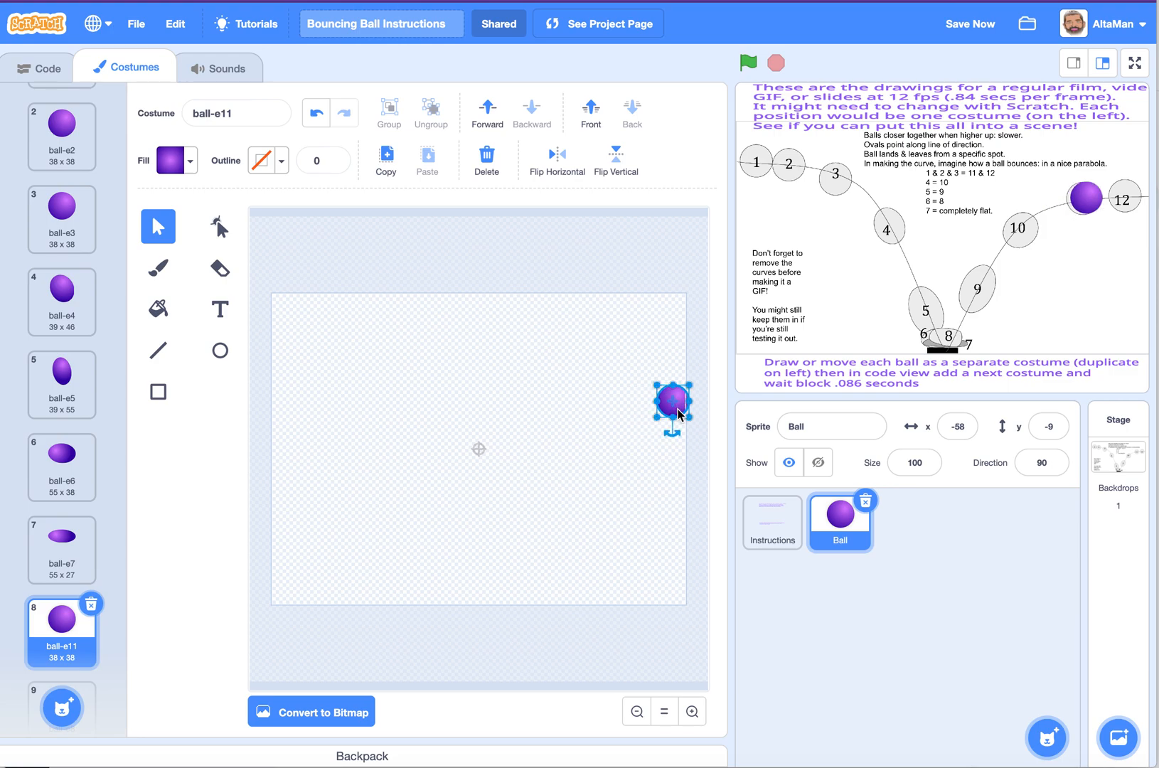
scroll(118, 360, "down", 3)
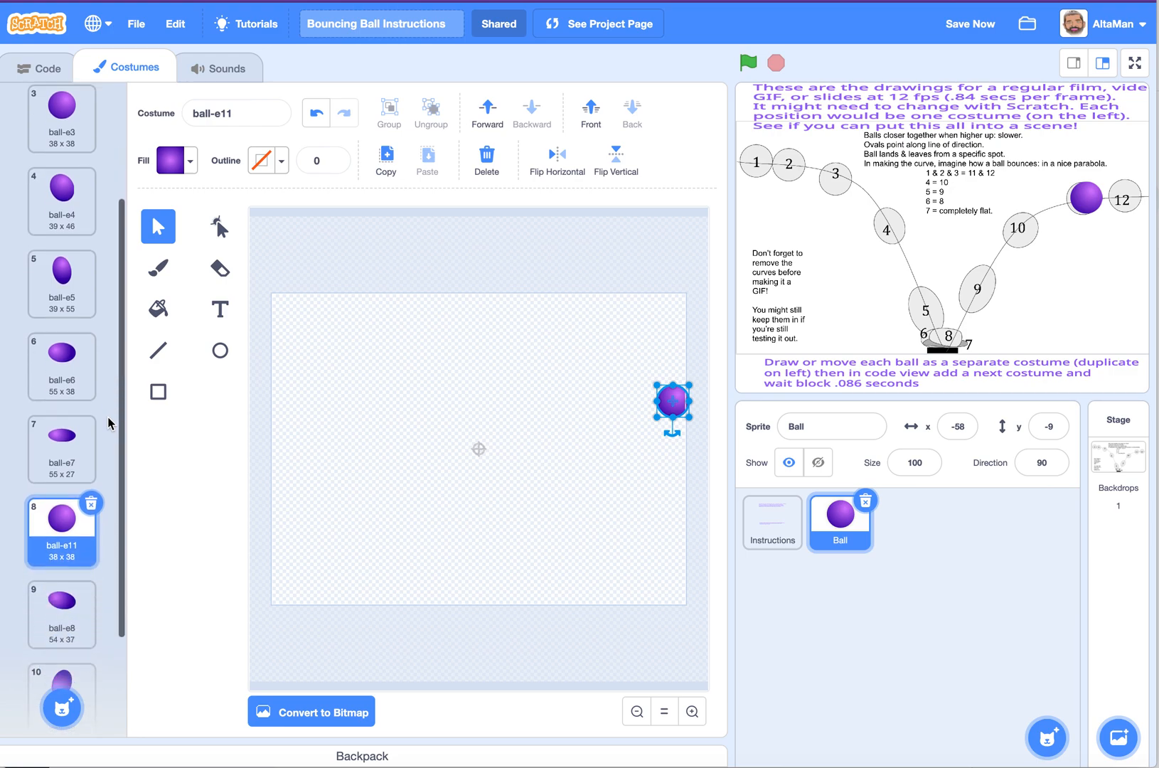
left_click_drag(71, 485, 31, 701)
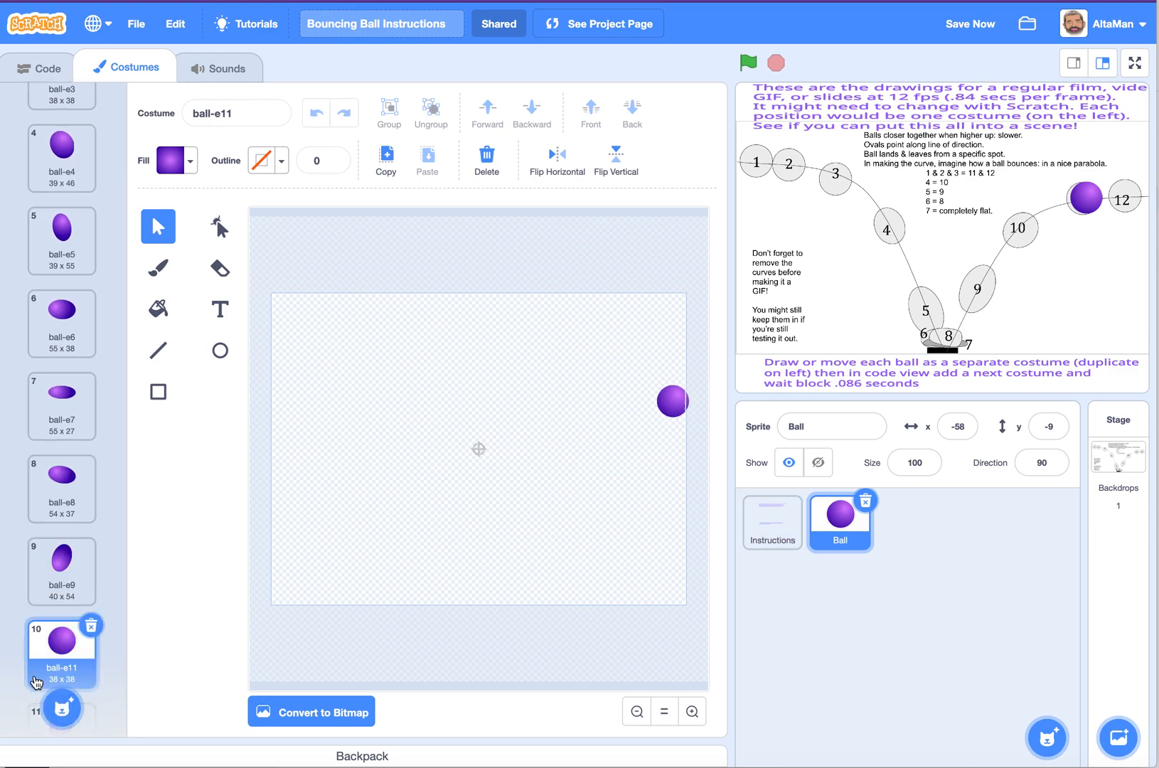
scroll(36, 684, "down", 2)
left_click_drag(51, 579, 49, 668)
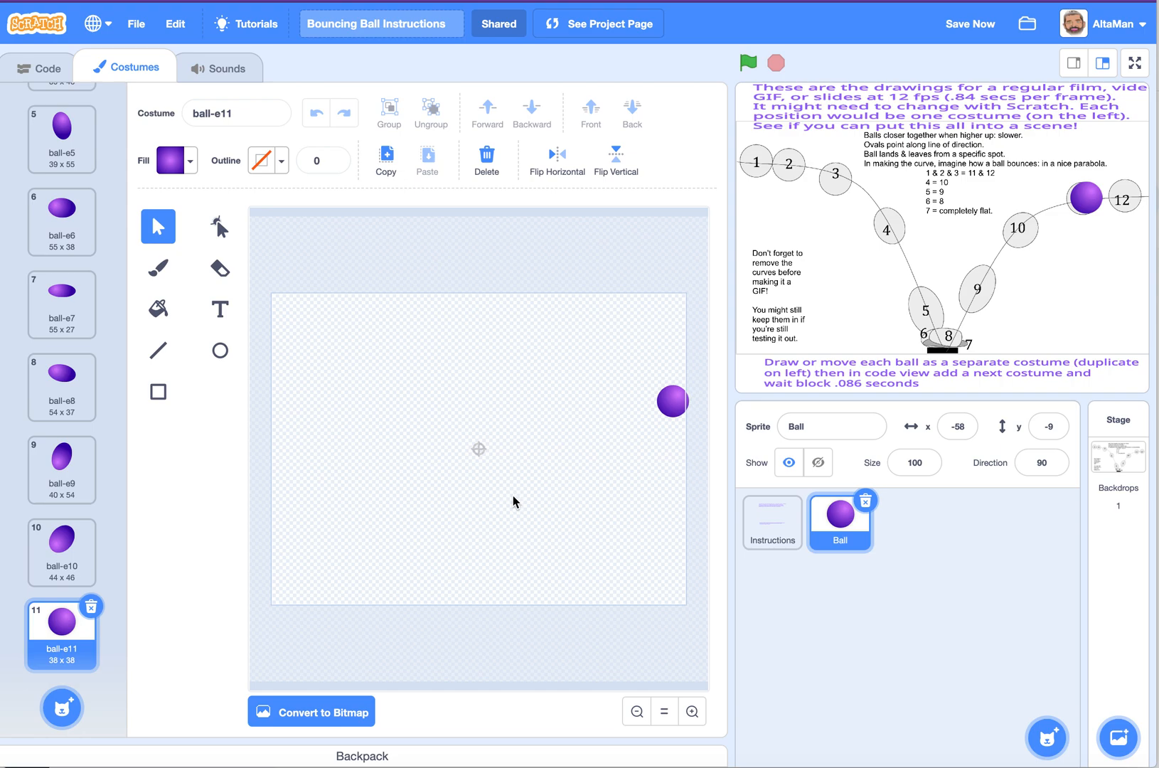
- Duplicate costume ball-e11 and move the ball in the copy onto circle 12 of the backdrop
right_click(68, 623)
left_click(56, 703)
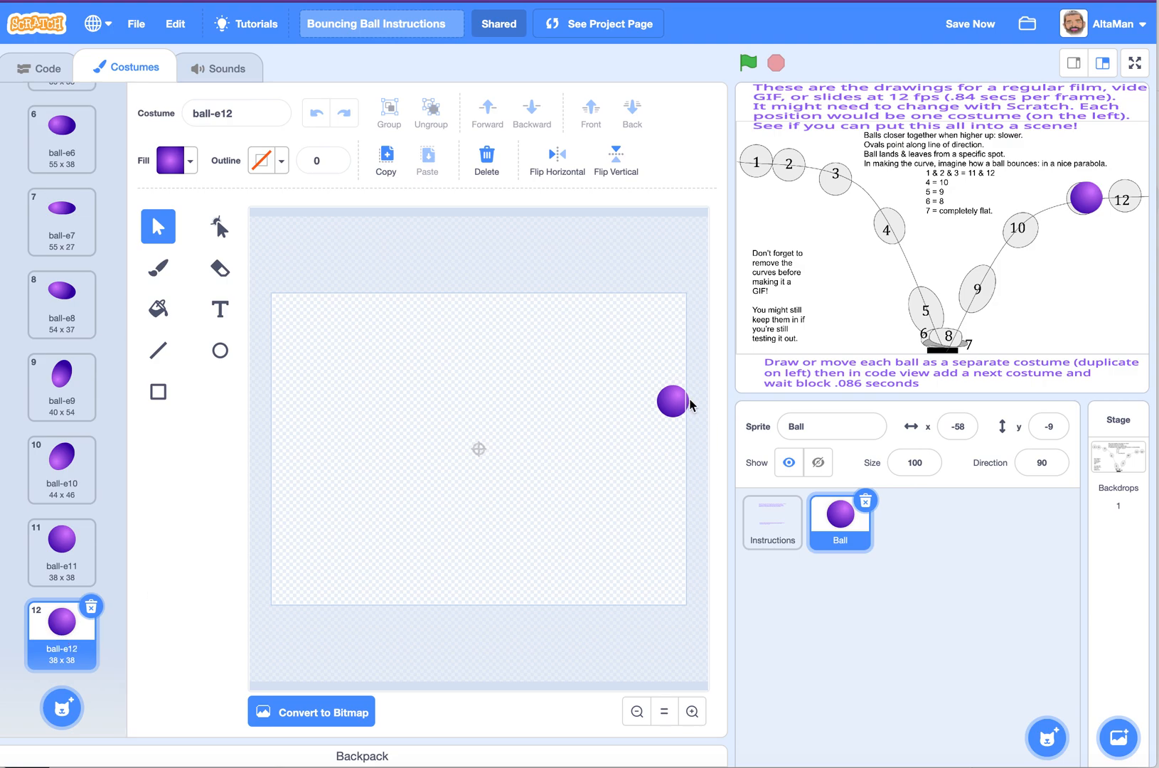
left_click(638, 712)
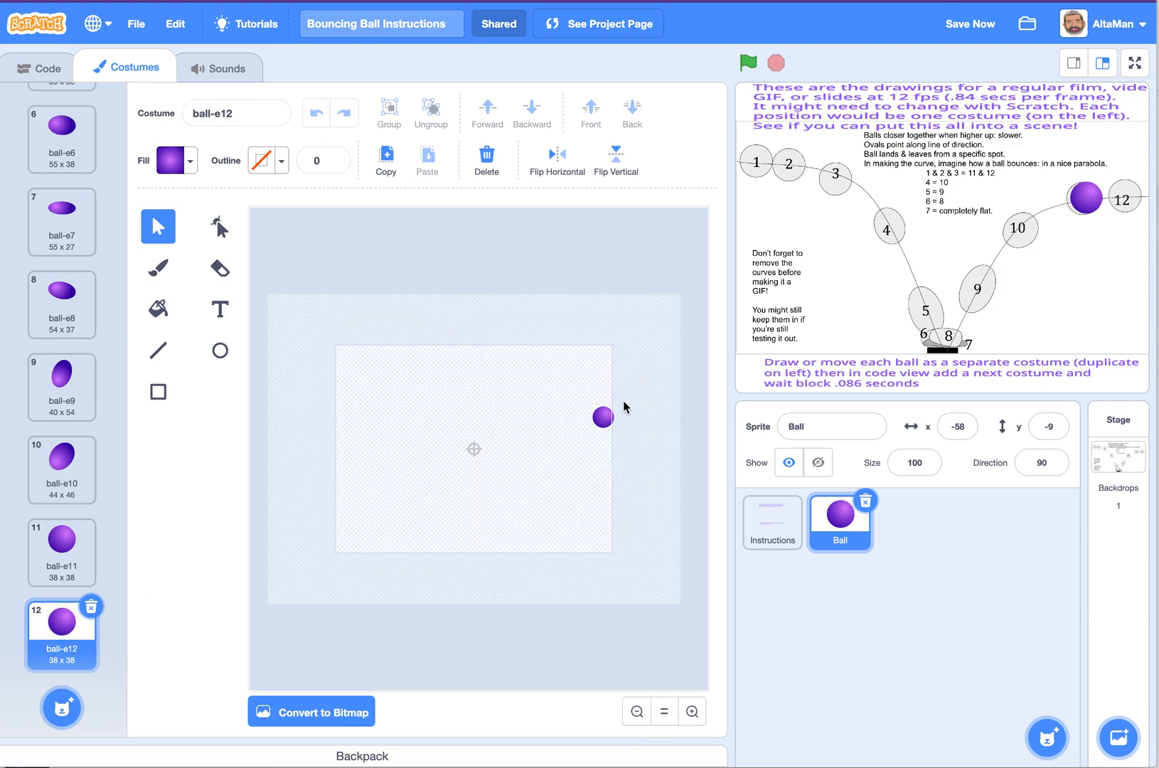
left_click_drag(608, 418, 632, 417)
key("Down")
key("Down")
key("Down")
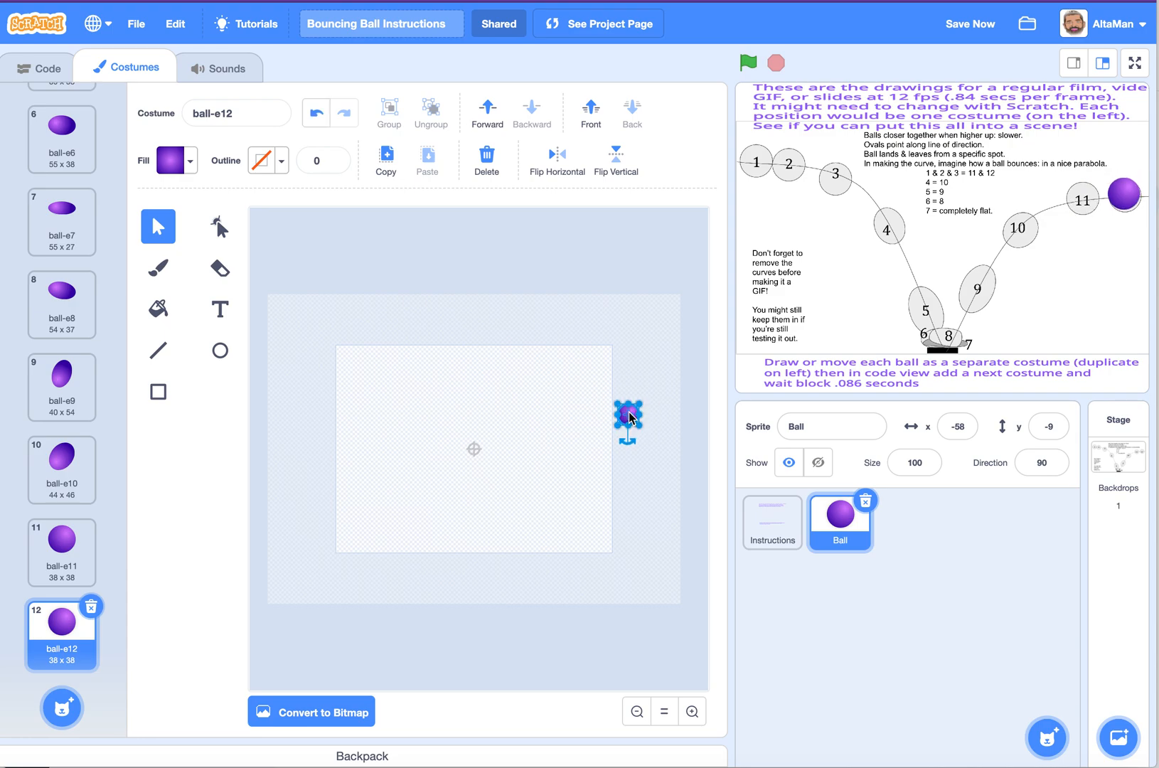
key("Up")
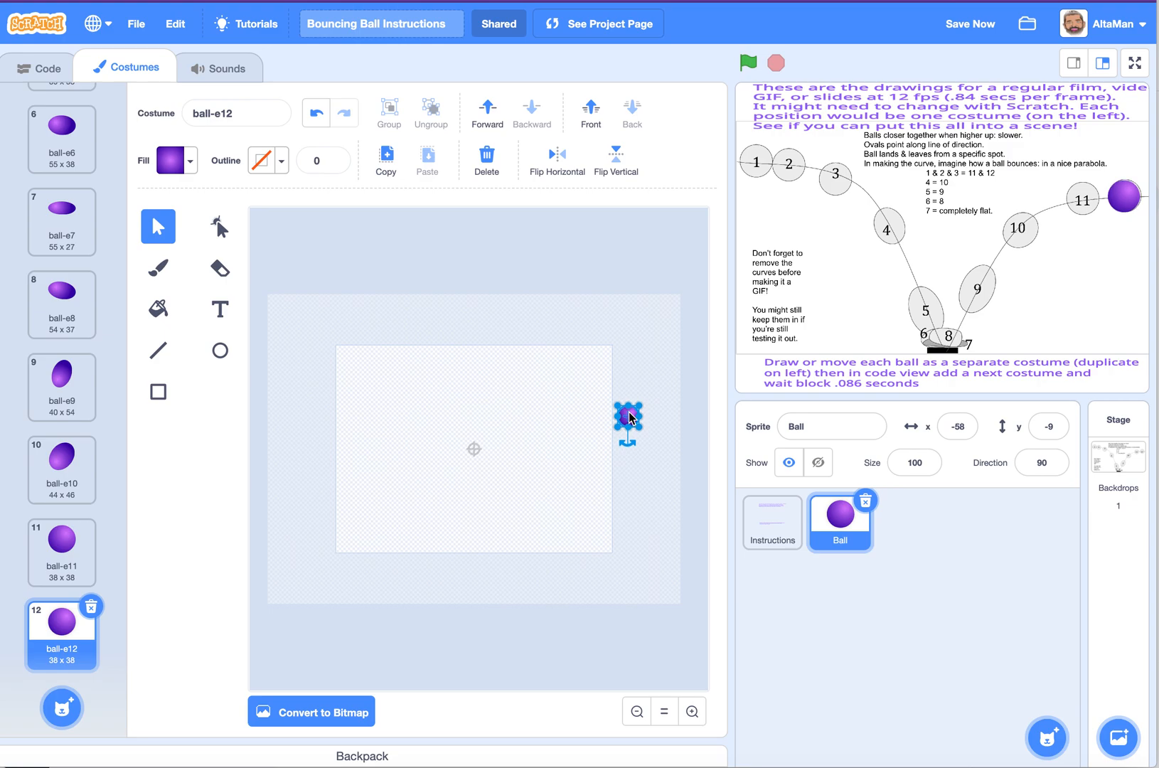
left_click_drag(628, 413, 630, 413)
key("Up")
- Step through costumes ball-e to ball-e7 to check each ball's position and shape against the numbered circles
scroll(67, 185, "up", 10)
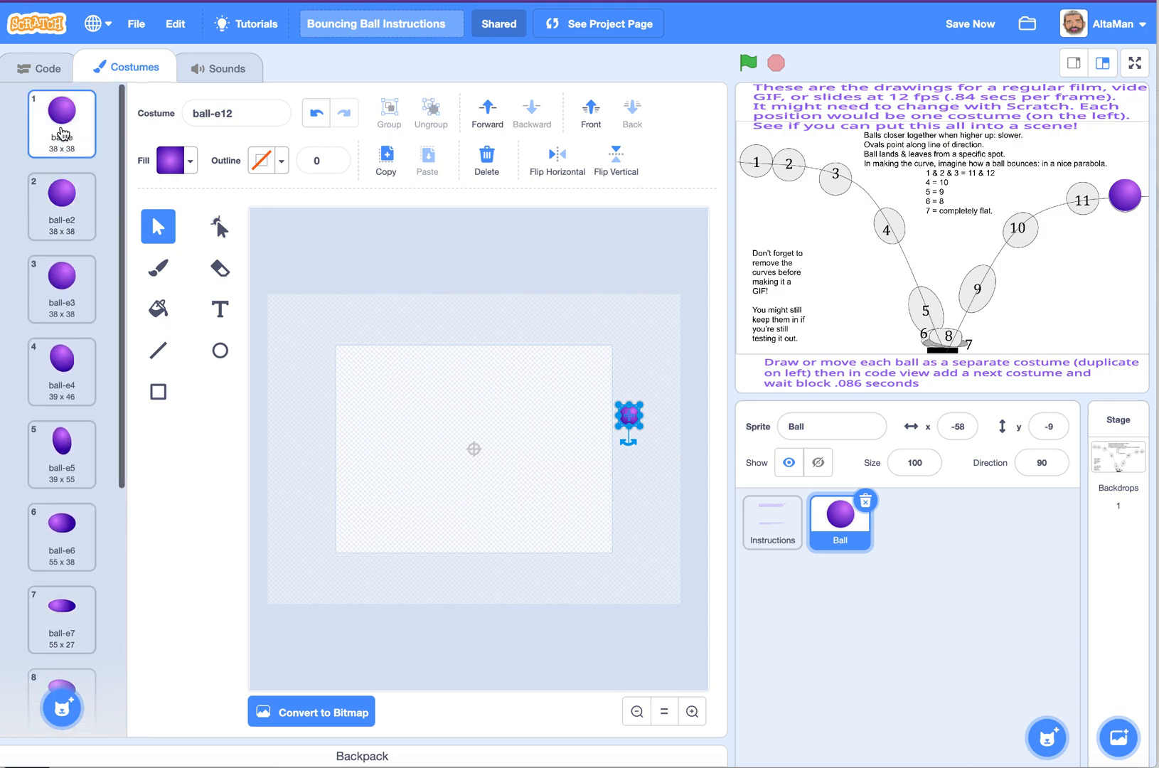
left_click(62, 133)
left_click(63, 205)
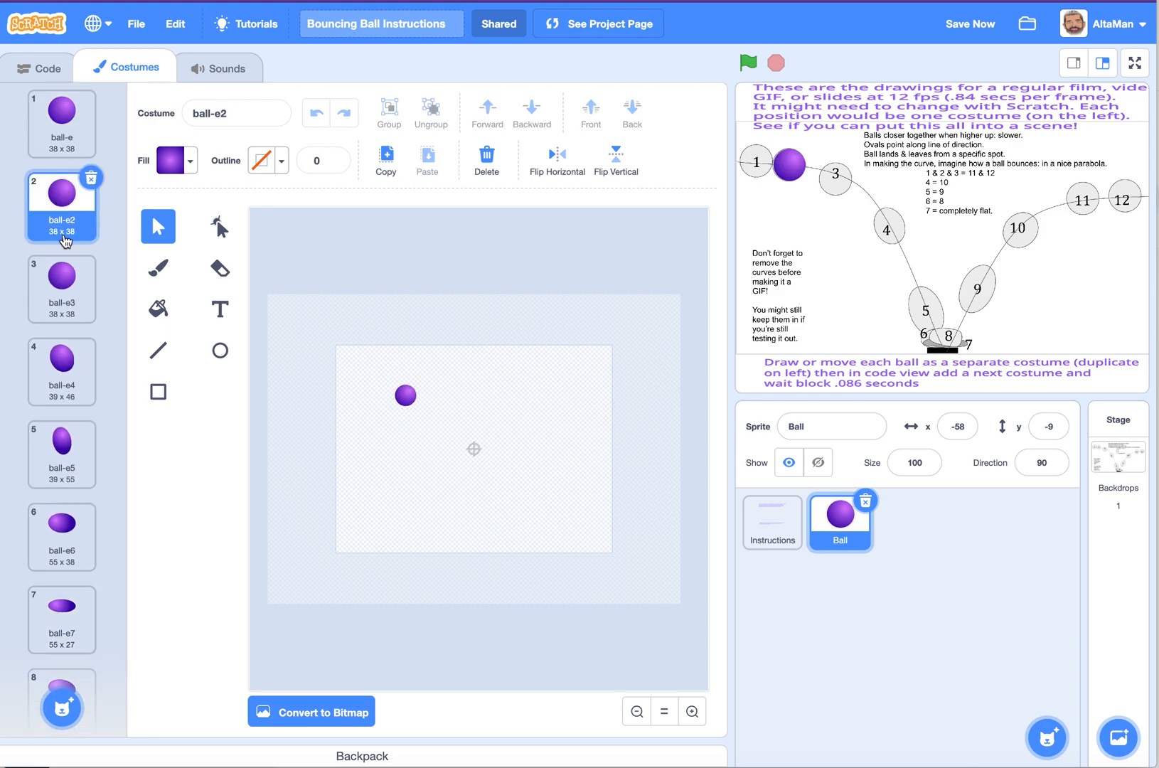
left_click(66, 293)
left_click(70, 371)
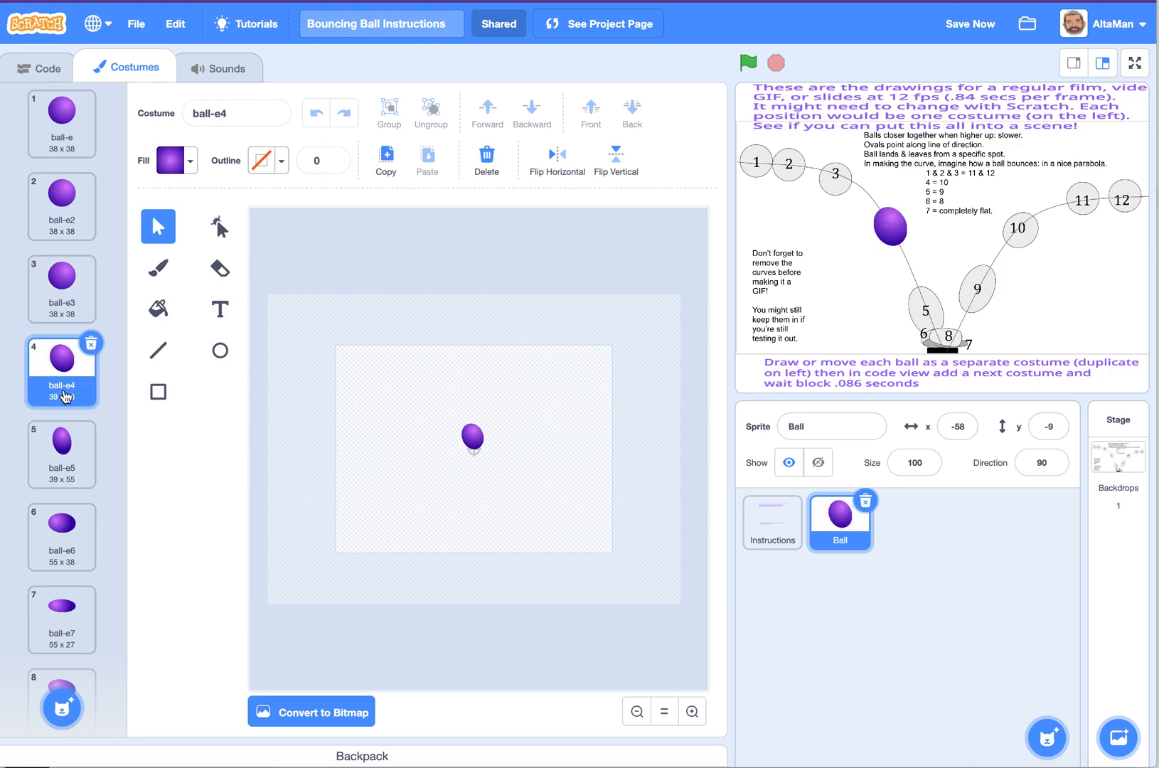
left_click(63, 453)
left_click(66, 542)
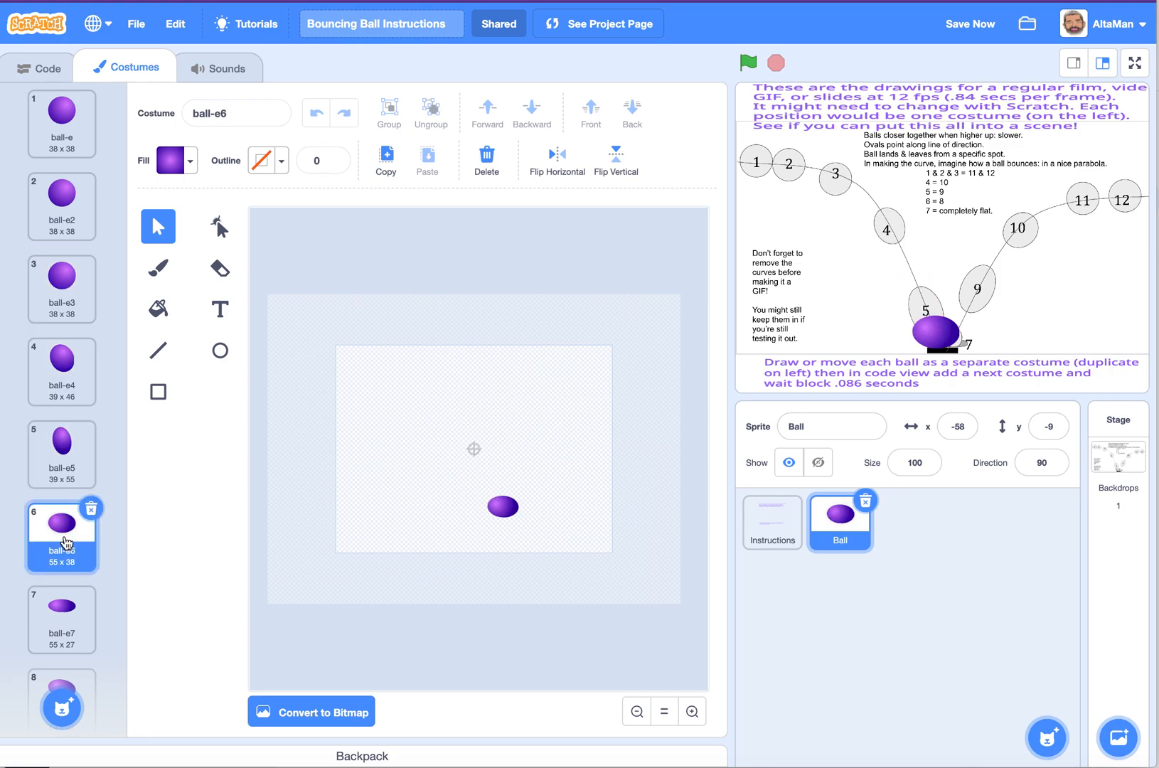
left_click(63, 606)
scroll(63, 606, "down", 1)
- Shift the ball in costume ball-e8 slightly to the right so it sits over circle 8
left_click(62, 633)
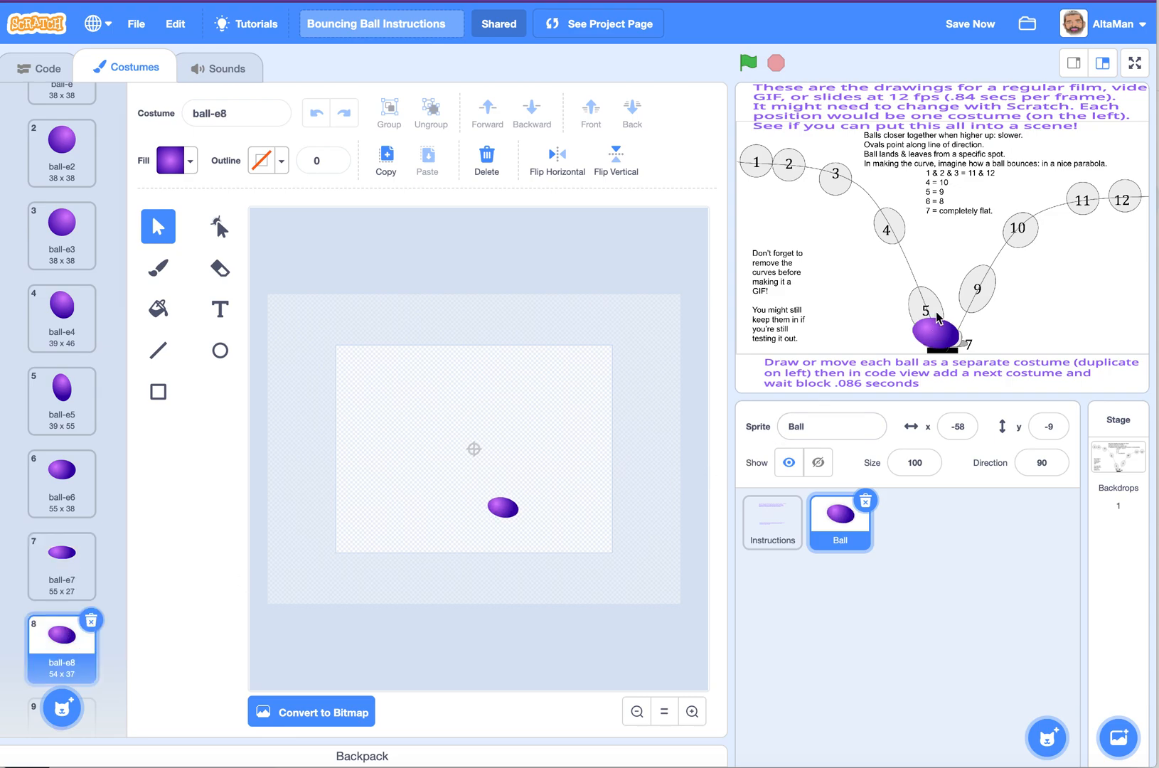
left_click(505, 508)
left_click_drag(505, 505, 505, 505)
key("Right")
key("Right")
key("Right")
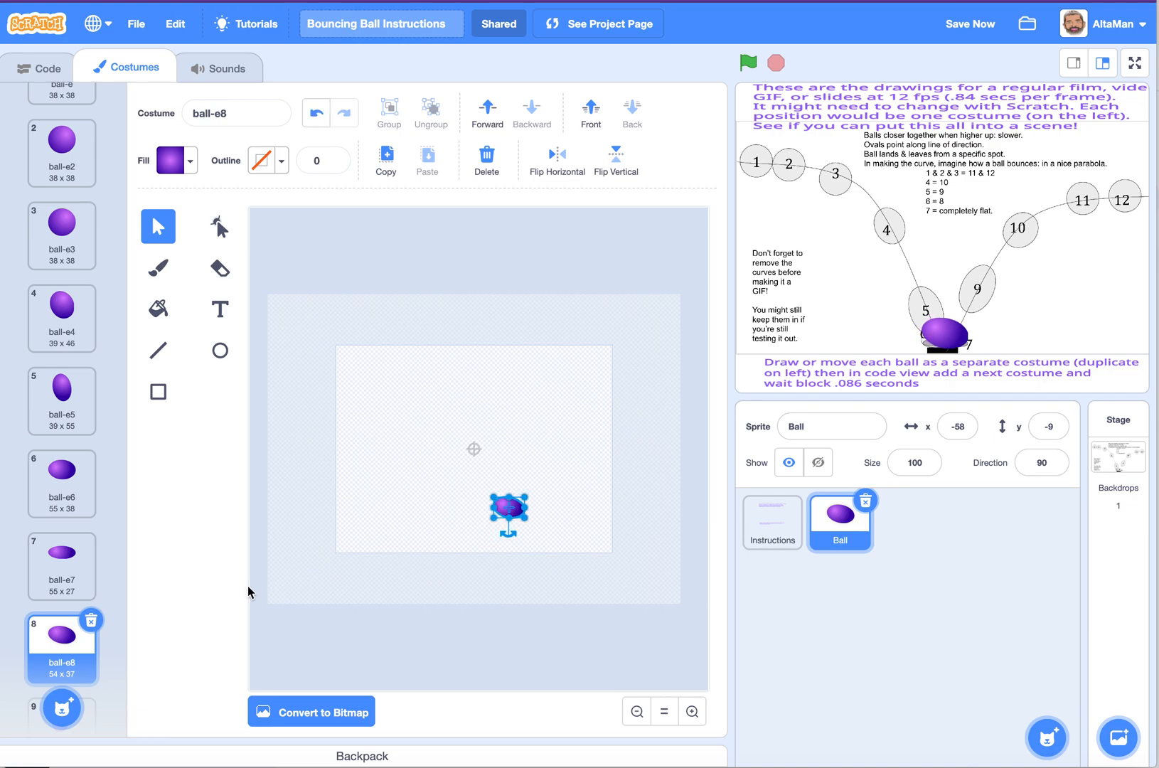
- Step through costumes ball-e9 to ball-e12 to check the ball's path up to circle 12
scroll(71, 647, "down", 2)
left_click(72, 648)
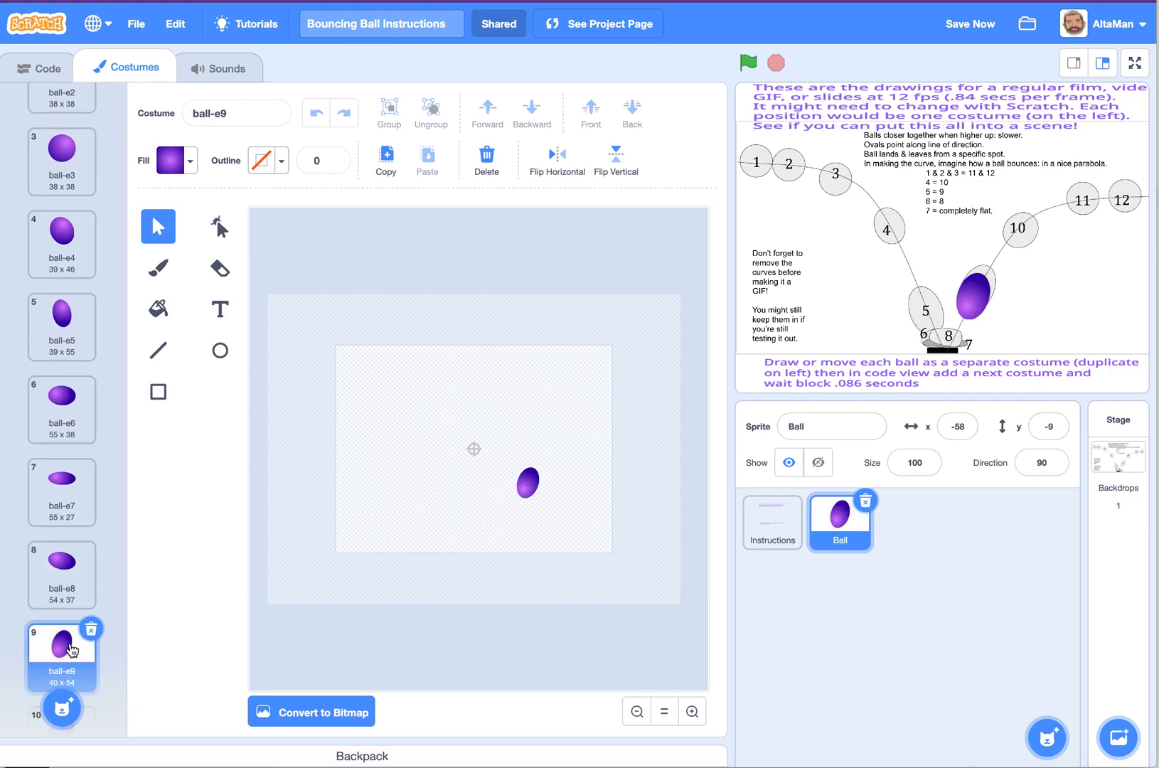
scroll(64, 676, "down", 2)
scroll(64, 675, "down", 1)
left_click(64, 640)
scroll(64, 645, "down", 1)
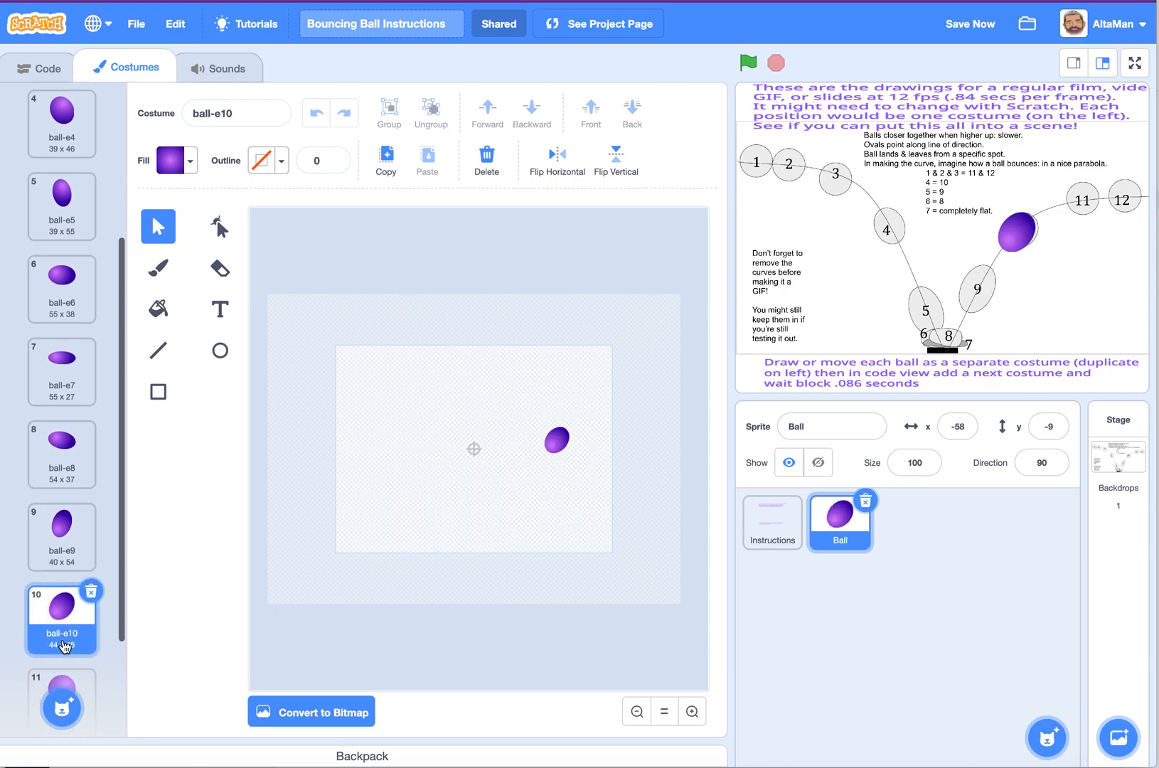
left_click(64, 646)
scroll(64, 646, "down", 1)
left_click(64, 646)
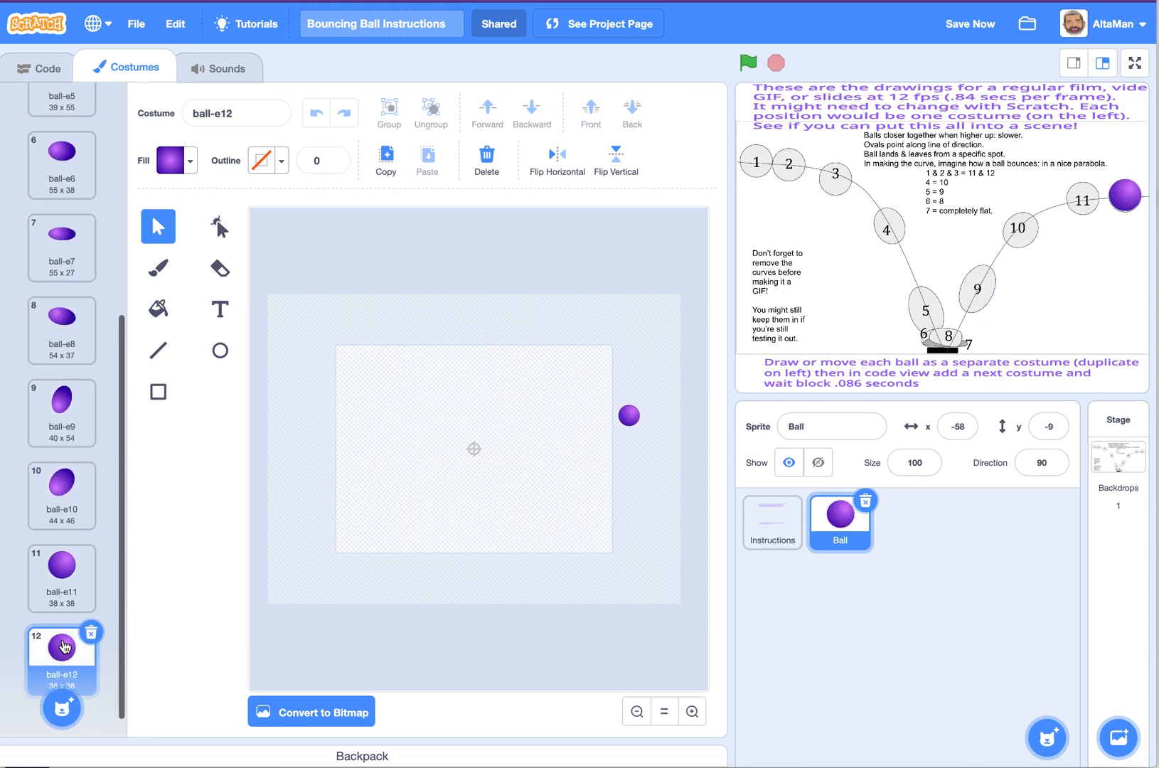
- Recheck the costumes from ball-e onward and shrink the ball in costume ball-e6 to about 49 x 35
scroll(63, 426, "up", 5)
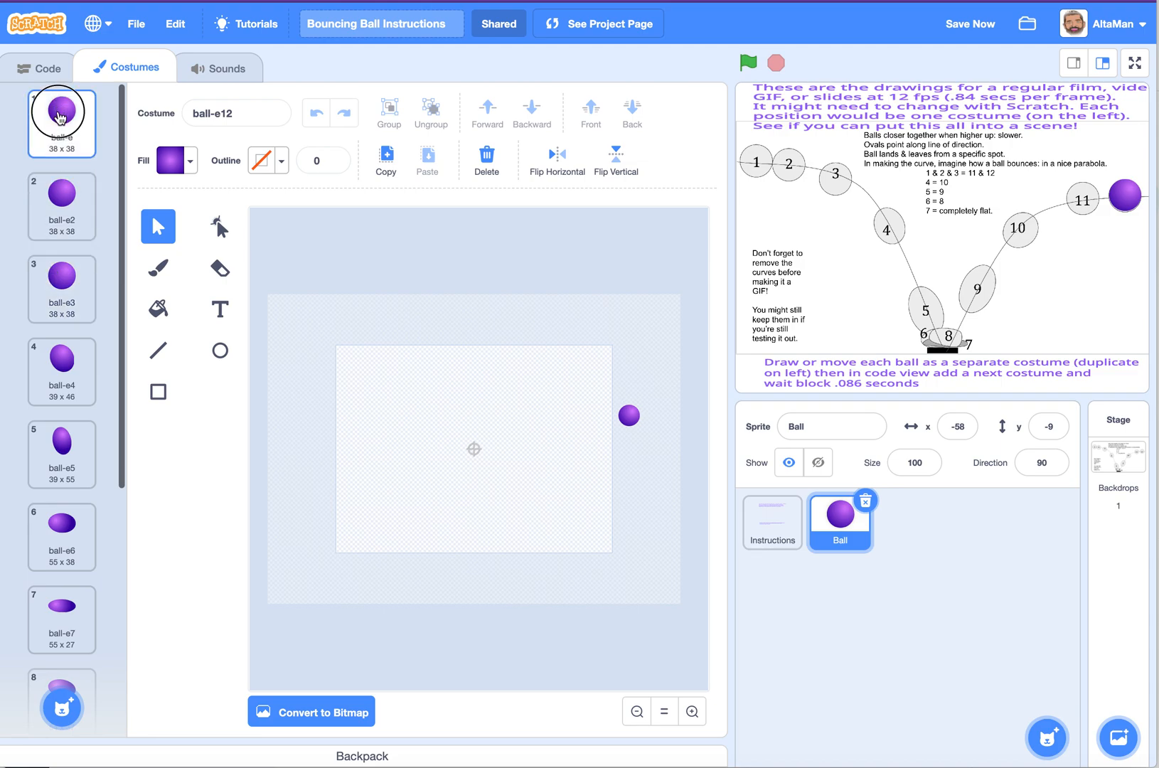
left_click(61, 113)
left_click(64, 194)
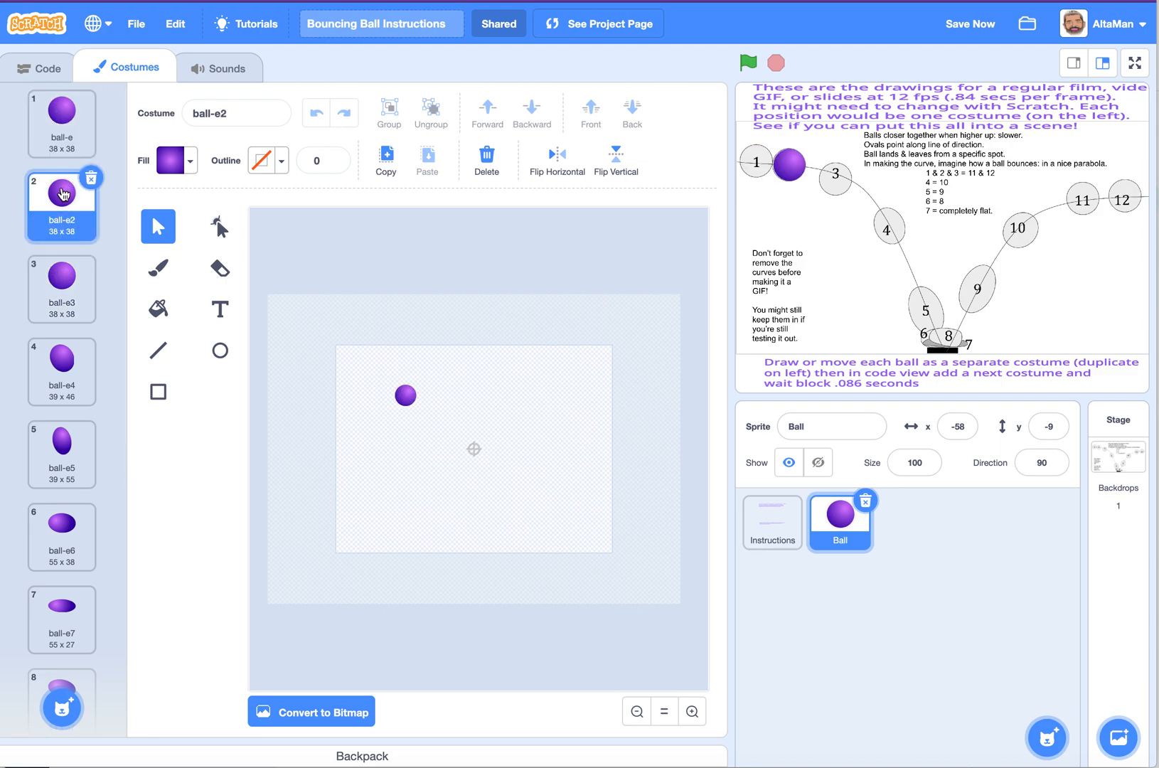
left_click(65, 265)
left_click(68, 366)
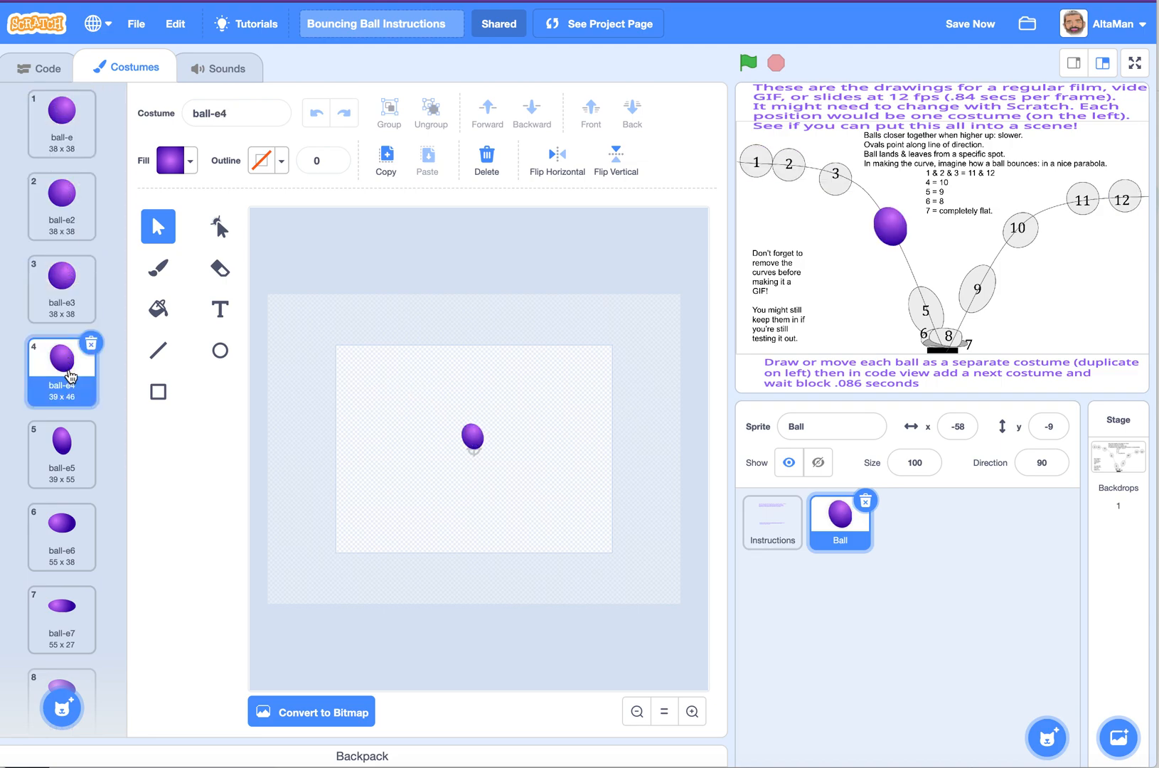
left_click(69, 470)
left_click(69, 537)
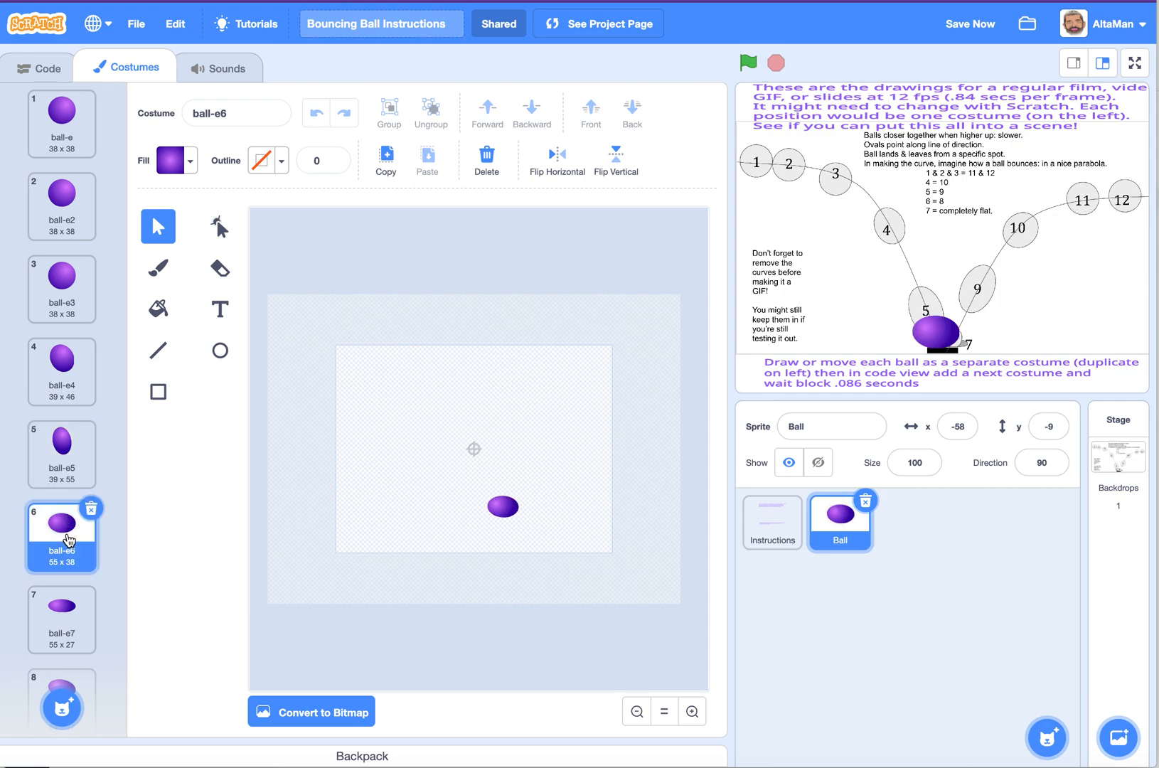
left_click(505, 506)
mouse_move(487, 503)
left_mouse_down()
mouse_move(473, 504)
mouse_move(504, 501)
left_mouse_up()
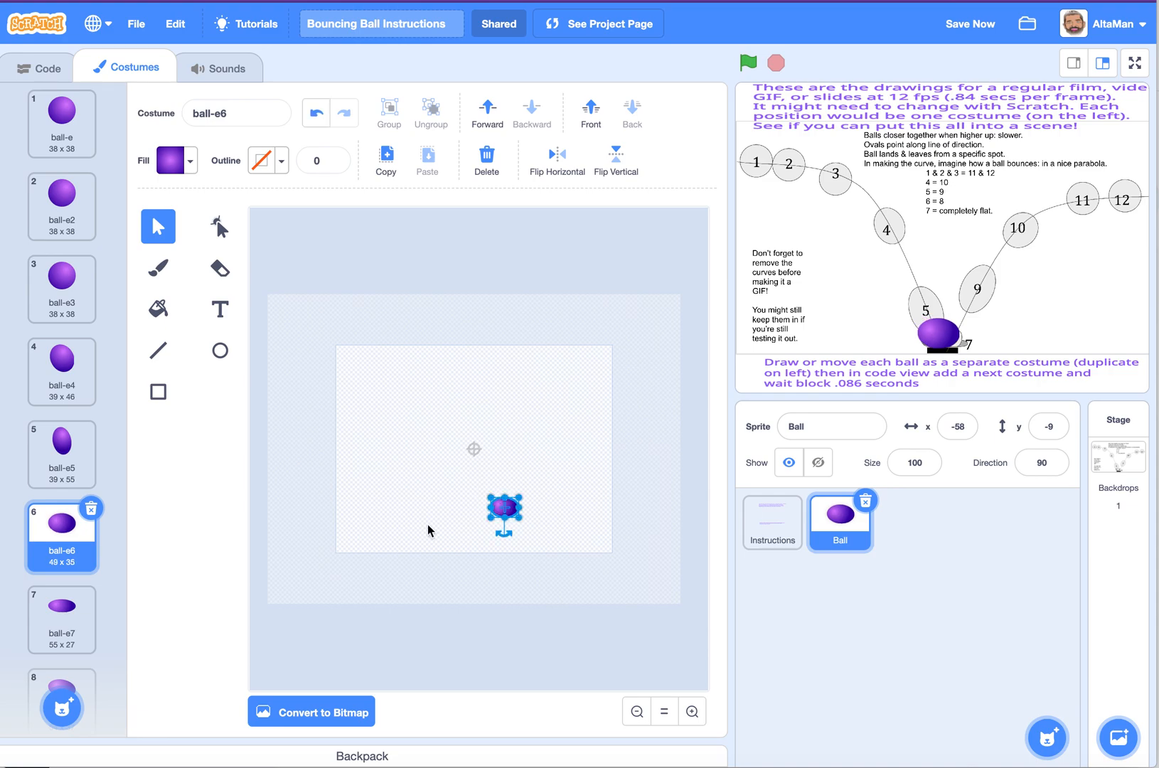
- Narrow the flattened ball in costume ball-e7 to about 52 x 27 and nudge it slightly to the right
left_click(65, 615)
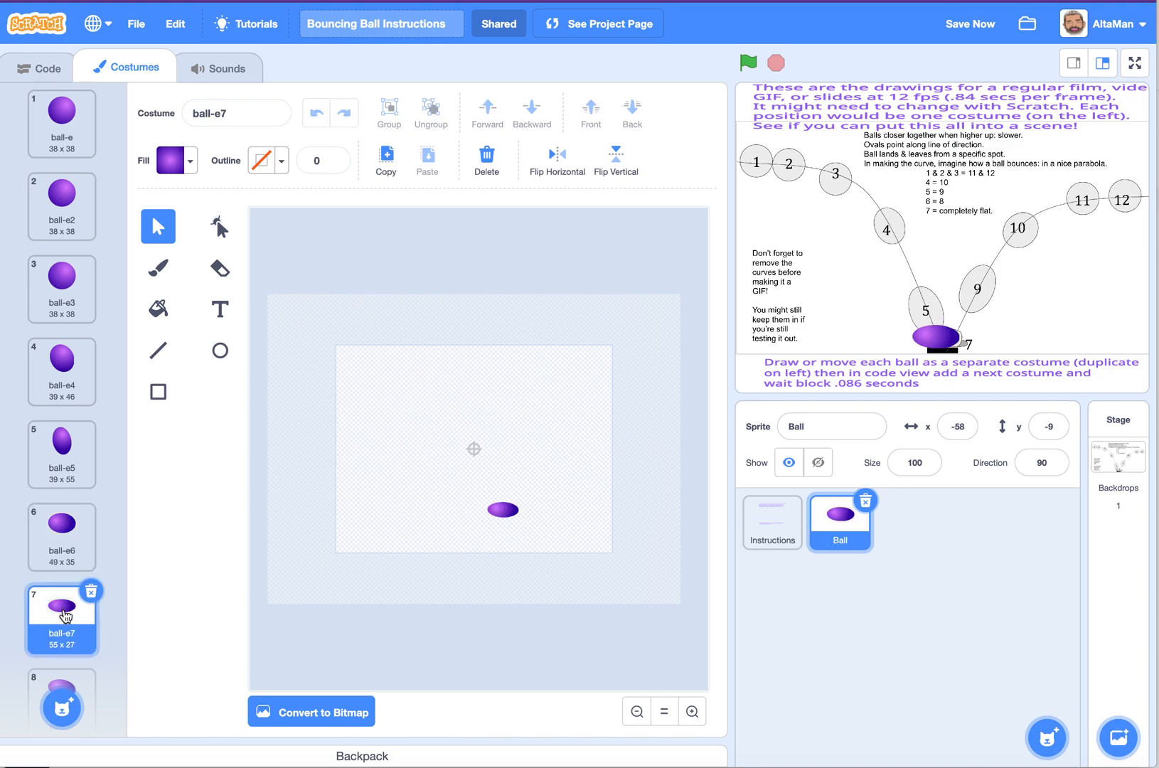
left_click(502, 512)
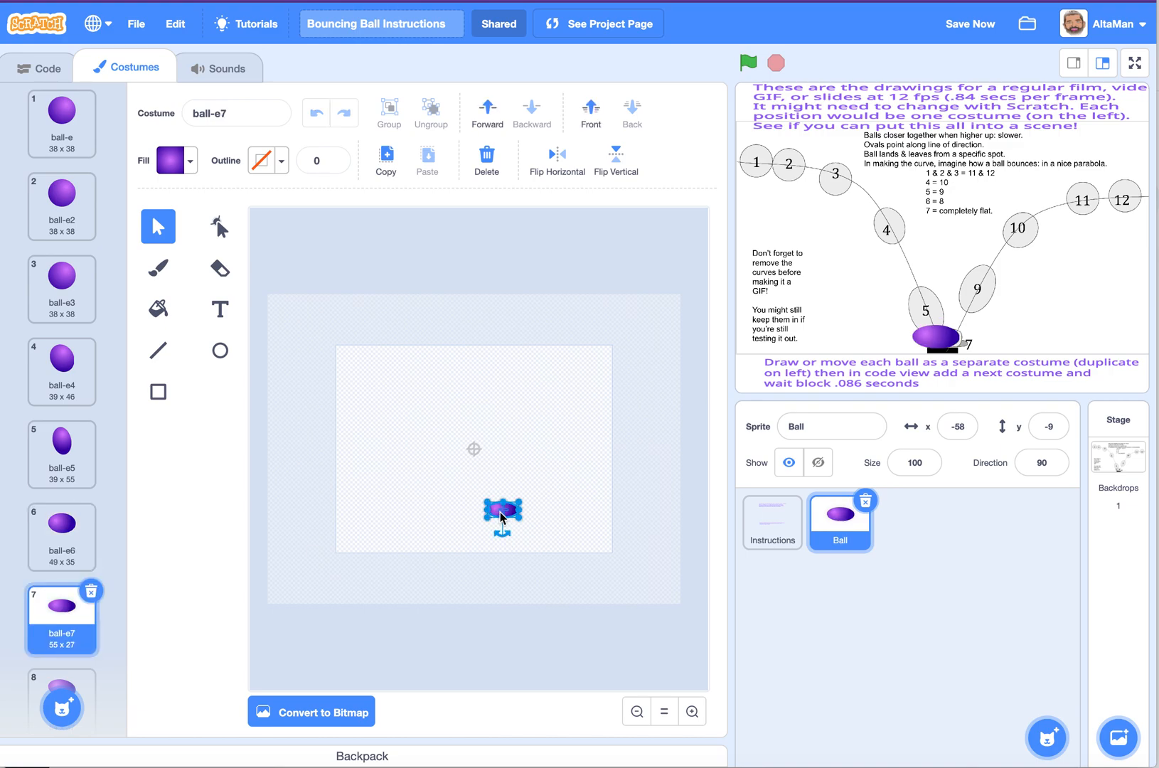
left_click_drag(489, 511, 491, 512)
key("Right")
key("Right")
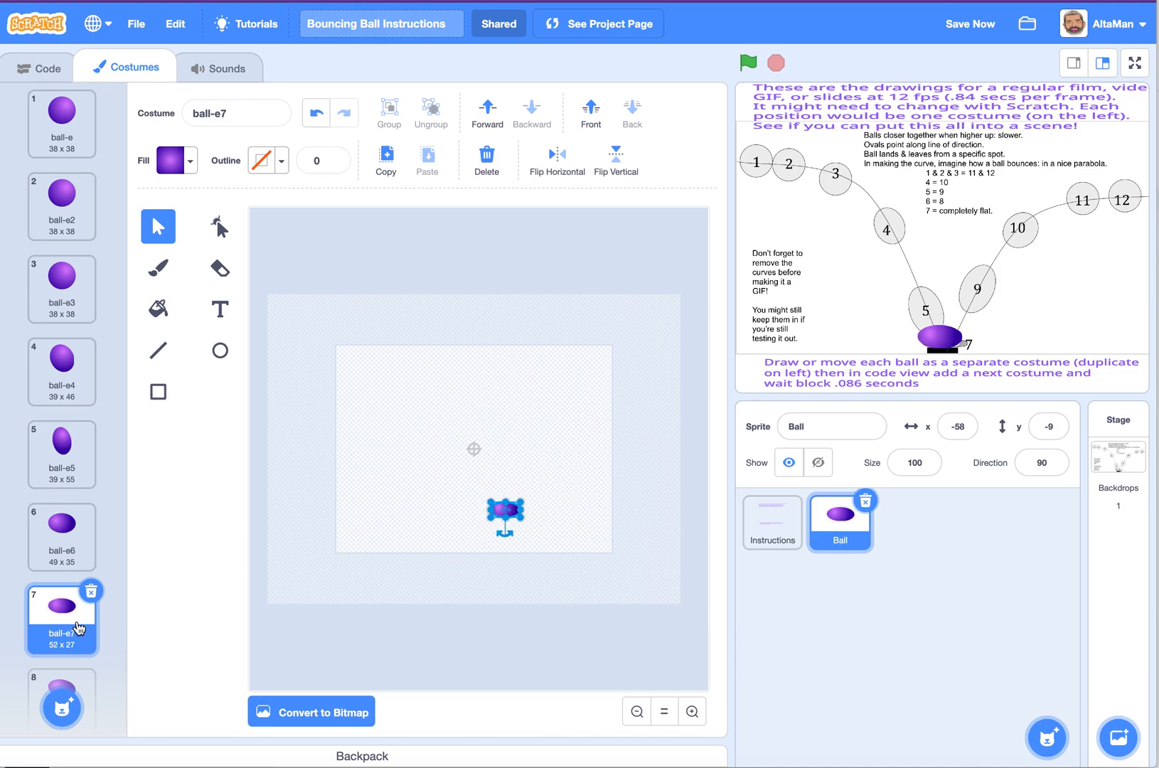
- Step through costumes ball-e8 to ball-e12 to check the rebound half of the bounce
scroll(78, 627, "down", 2)
left_click(62, 624)
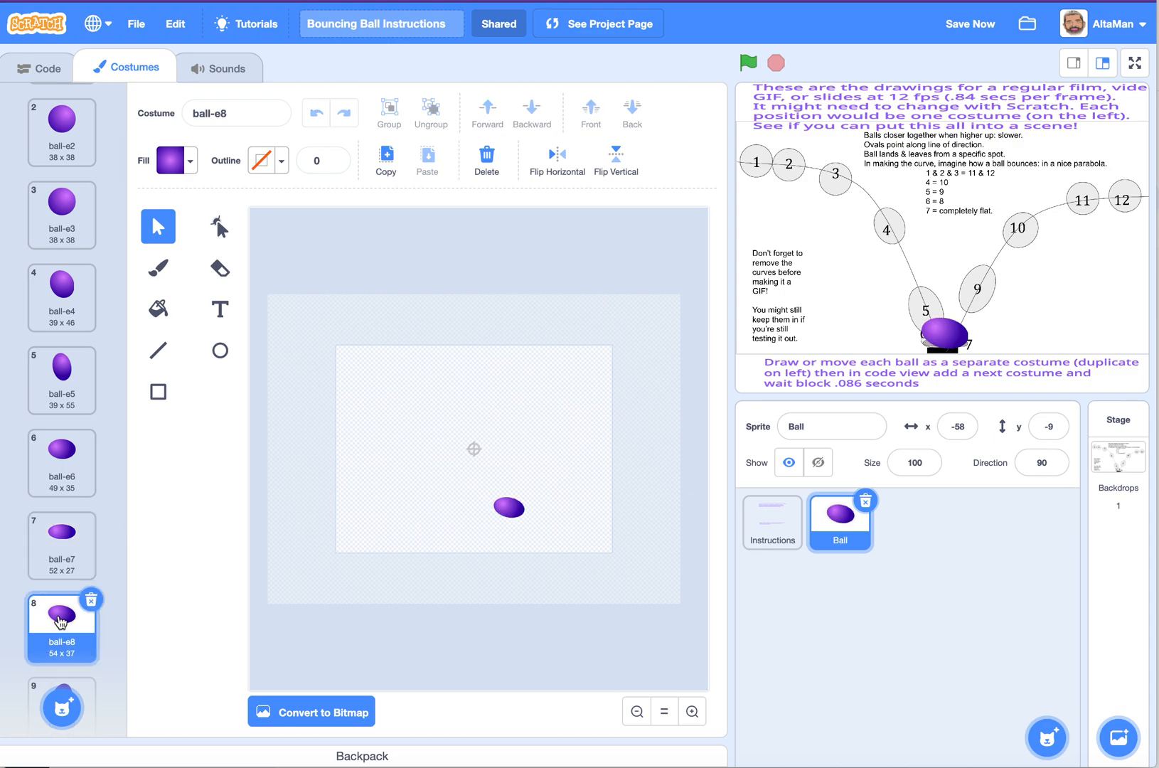
scroll(62, 626, "down", 2)
left_click(62, 629)
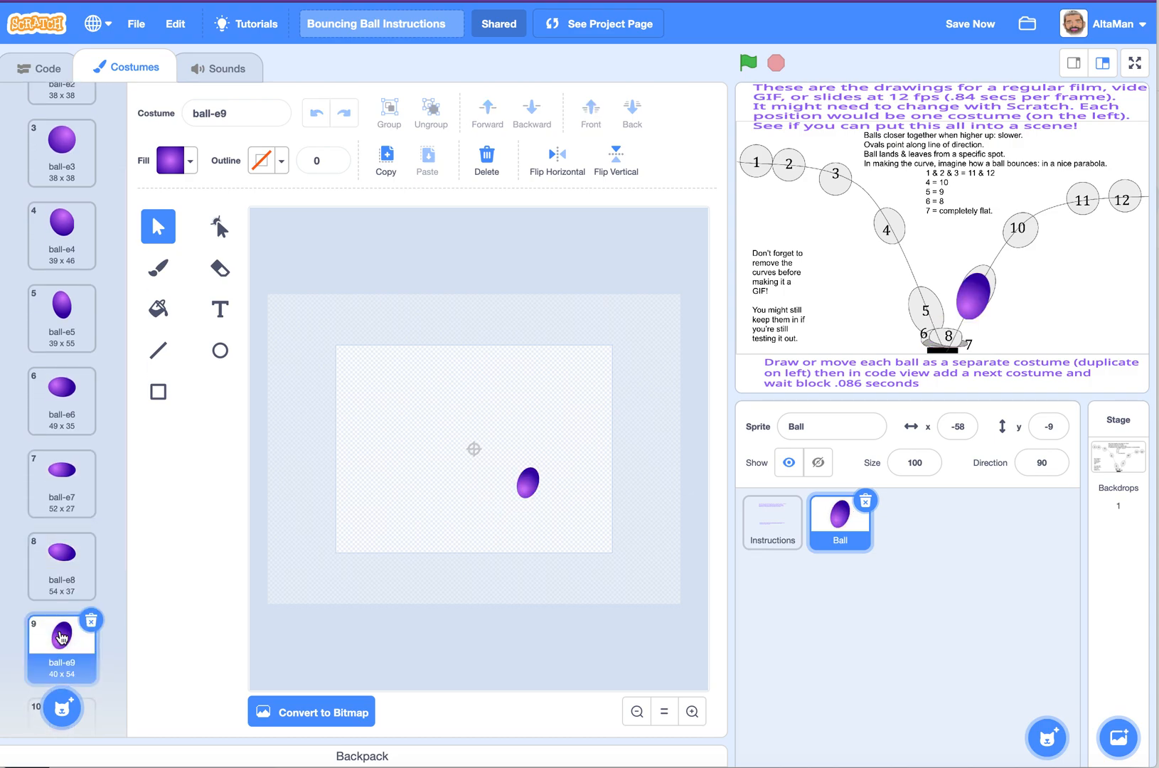
scroll(61, 633, "down", 1)
scroll(62, 638, "down", 1)
scroll(64, 663, "down", 1)
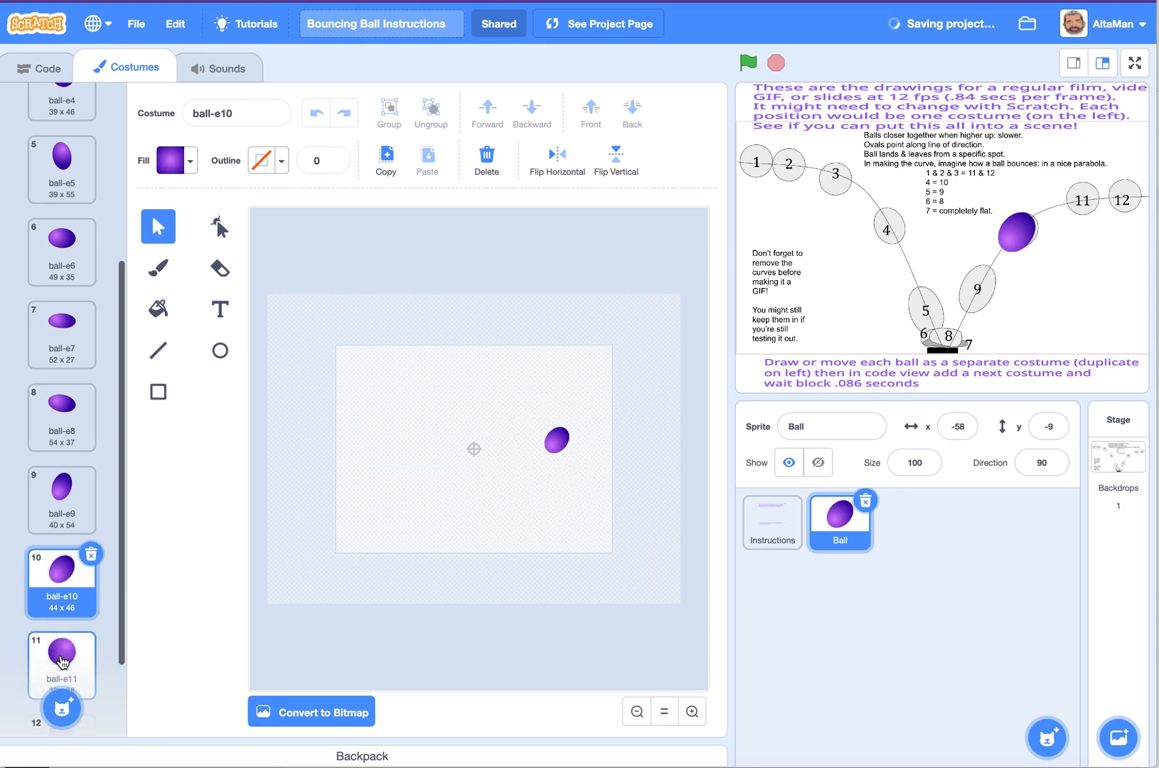
left_click(64, 662)
scroll(63, 663, "down", 2)
left_click(63, 643)
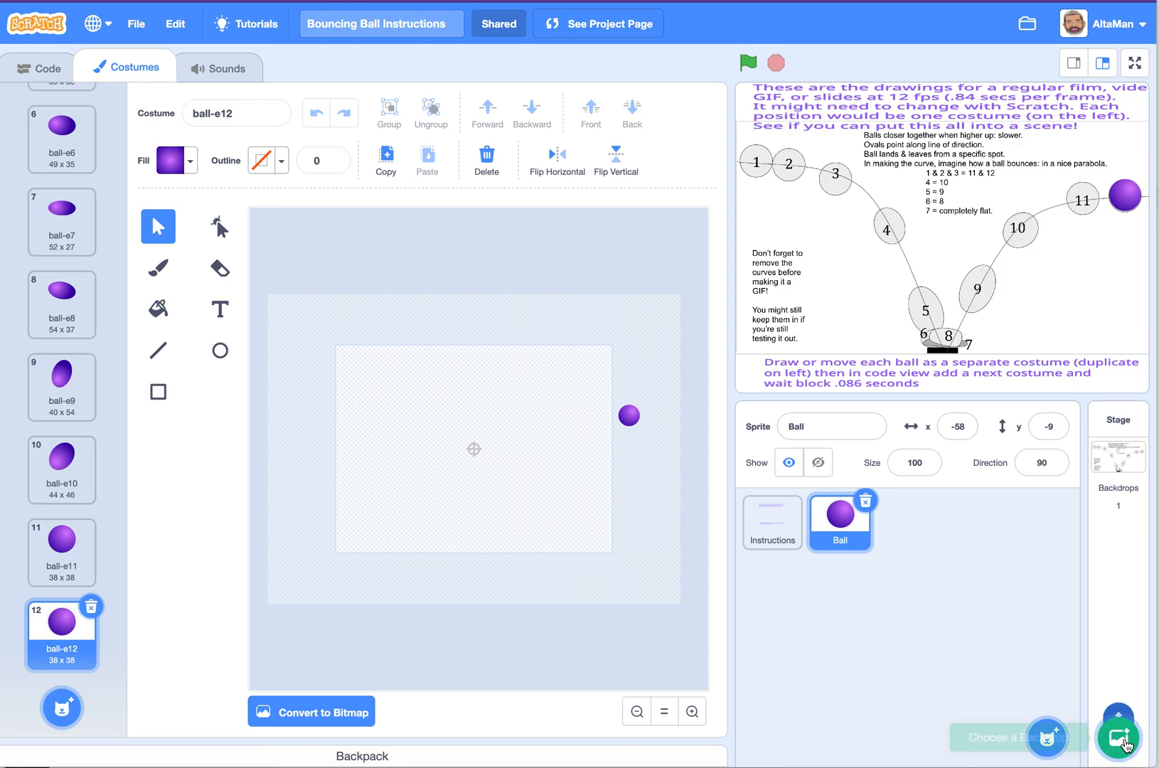
- Add the Soccer 2 backdrop from the backdrop library to the stage
mouse_move(1118, 737)
left_click(1121, 704)
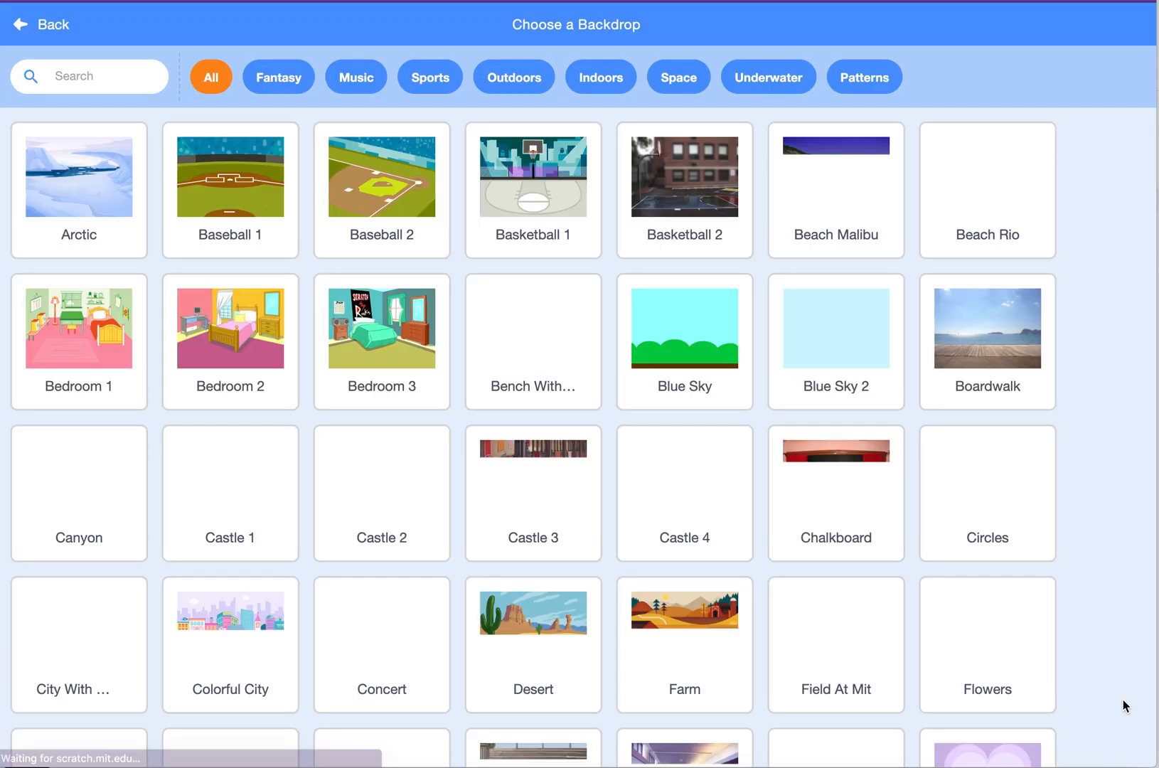
scroll(810, 553, "down", 1)
scroll(810, 555, "down", 7)
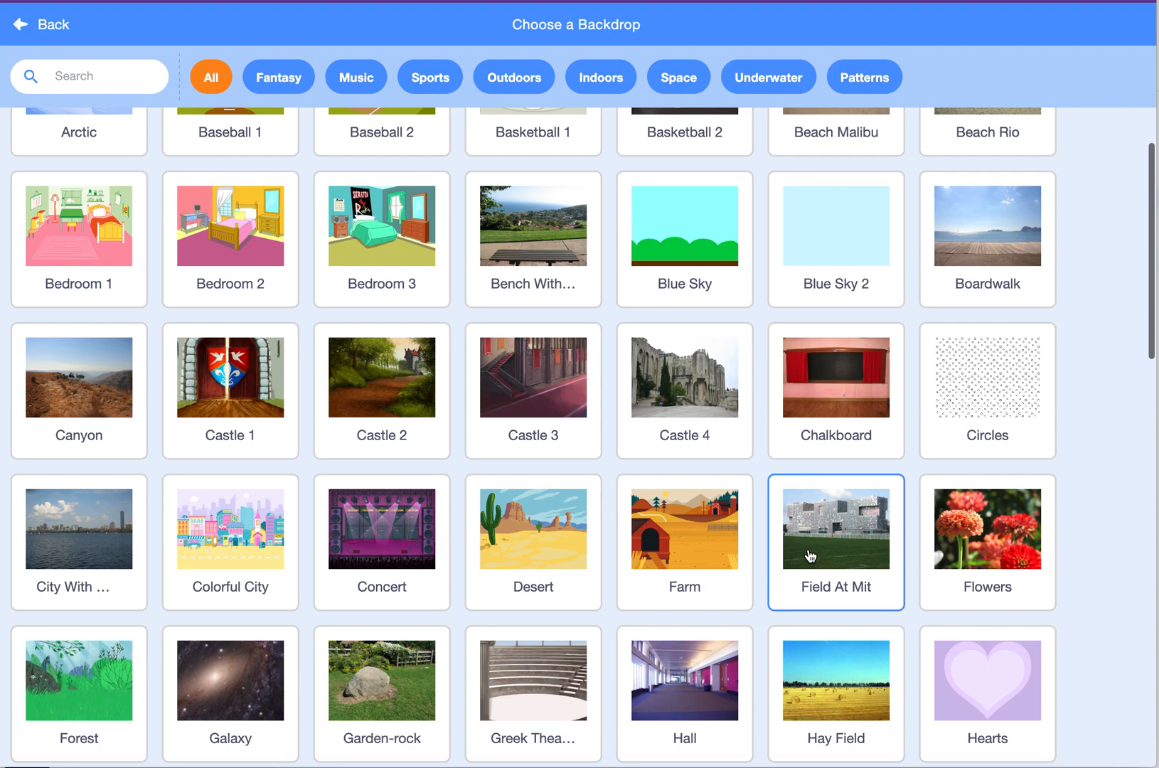
scroll(810, 556, "down", 5)
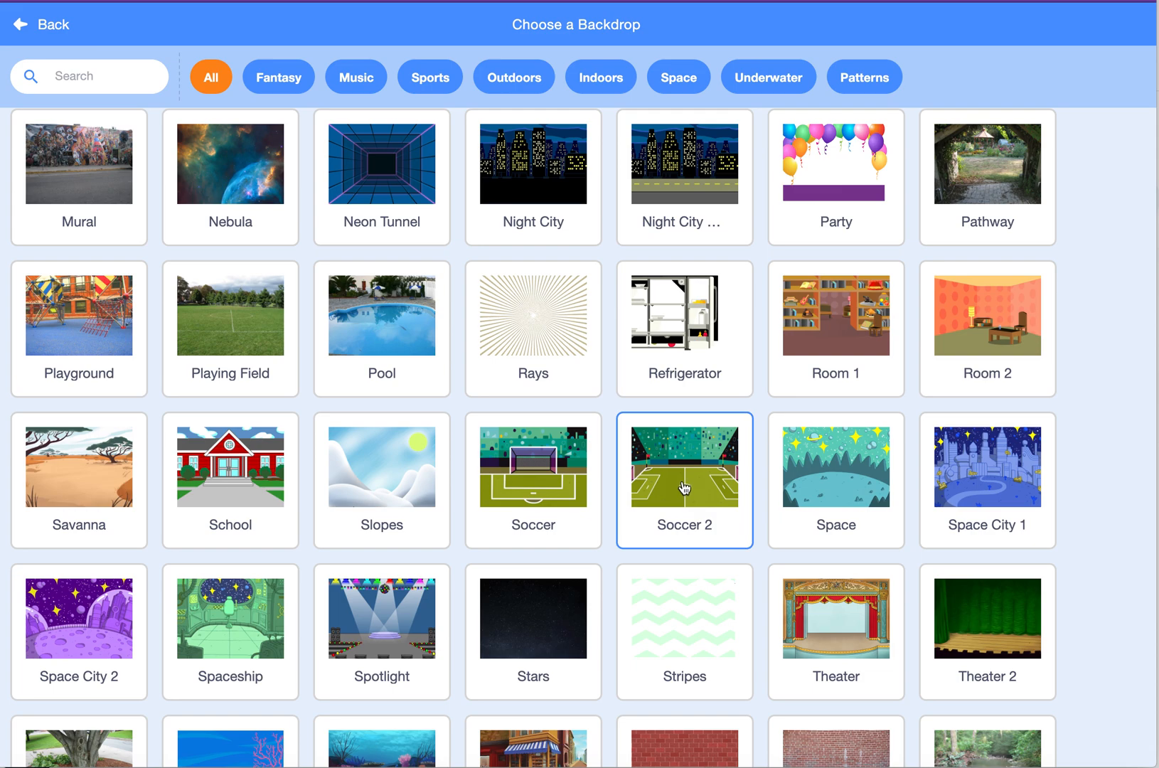
left_click(684, 488)
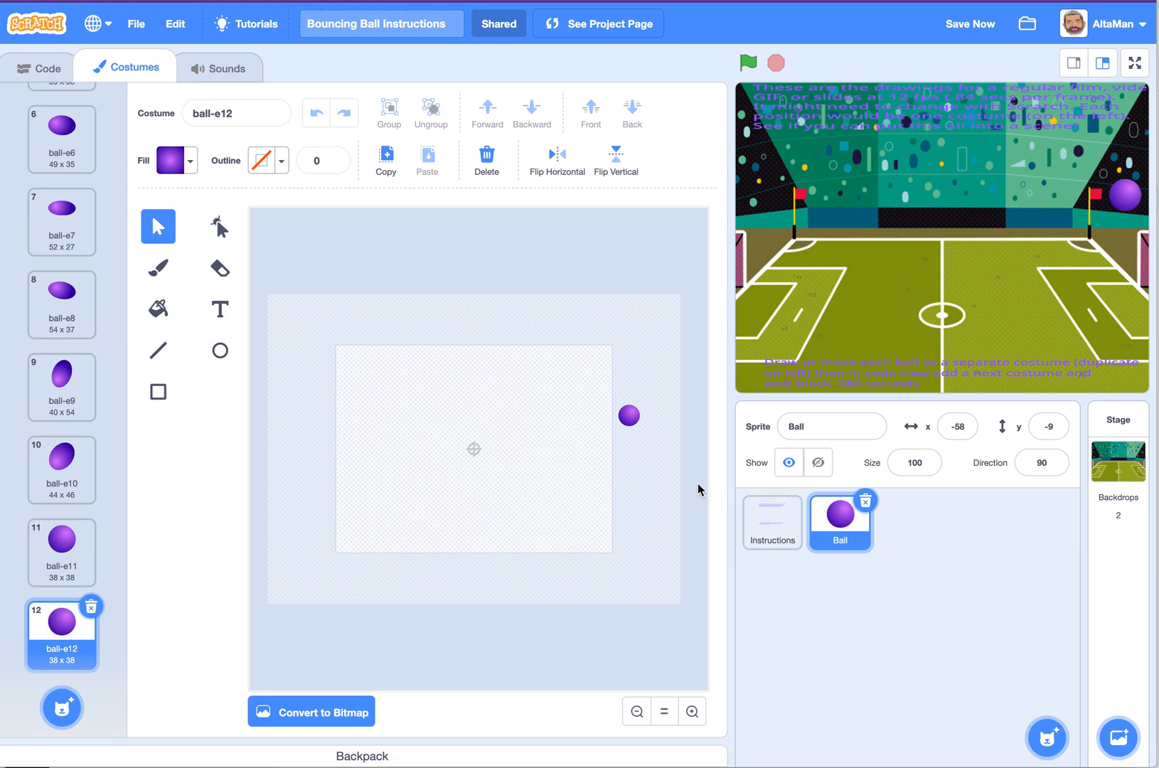
- View the Instructions sprite's costume text and return to the Ball sprite
left_click(786, 514)
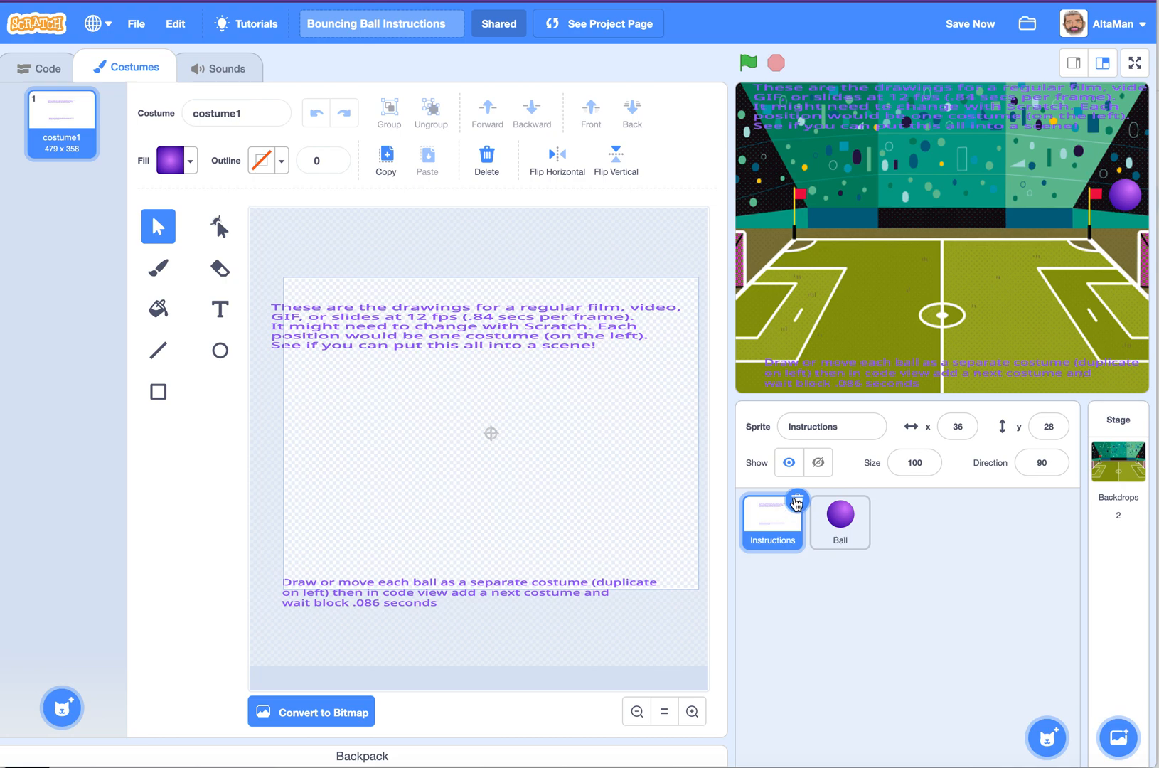
left_click(826, 524)
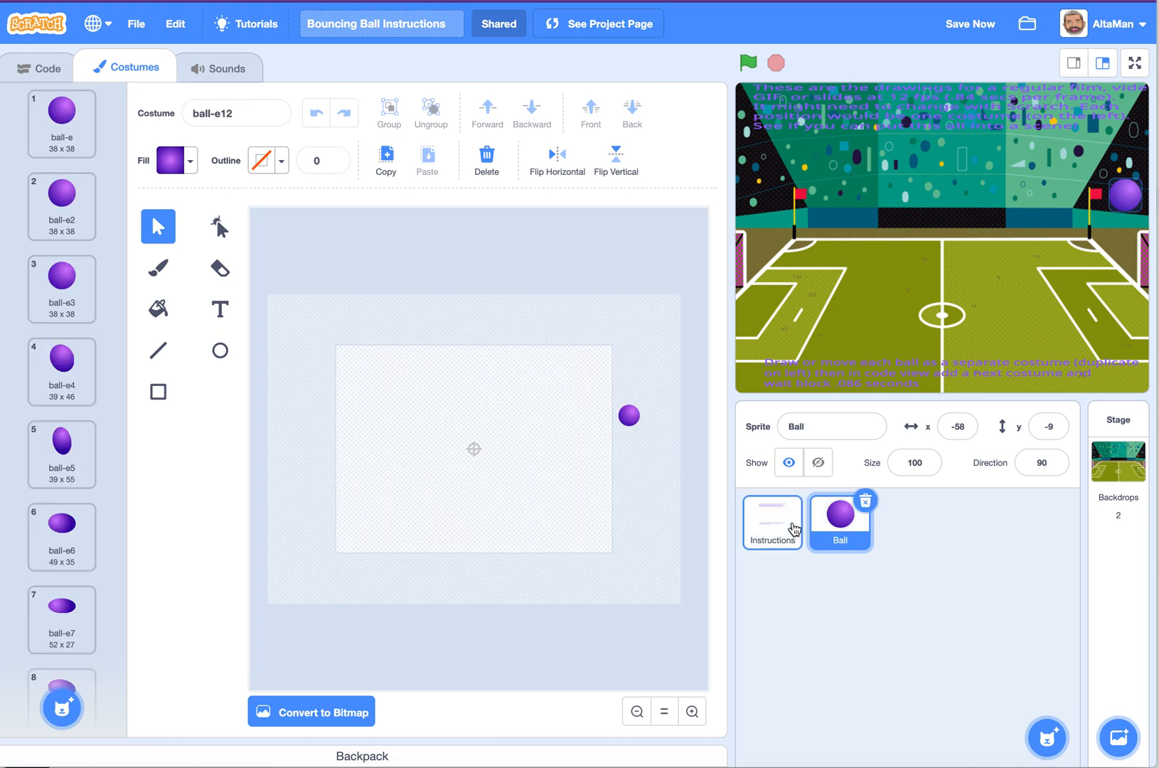
left_click(775, 522)
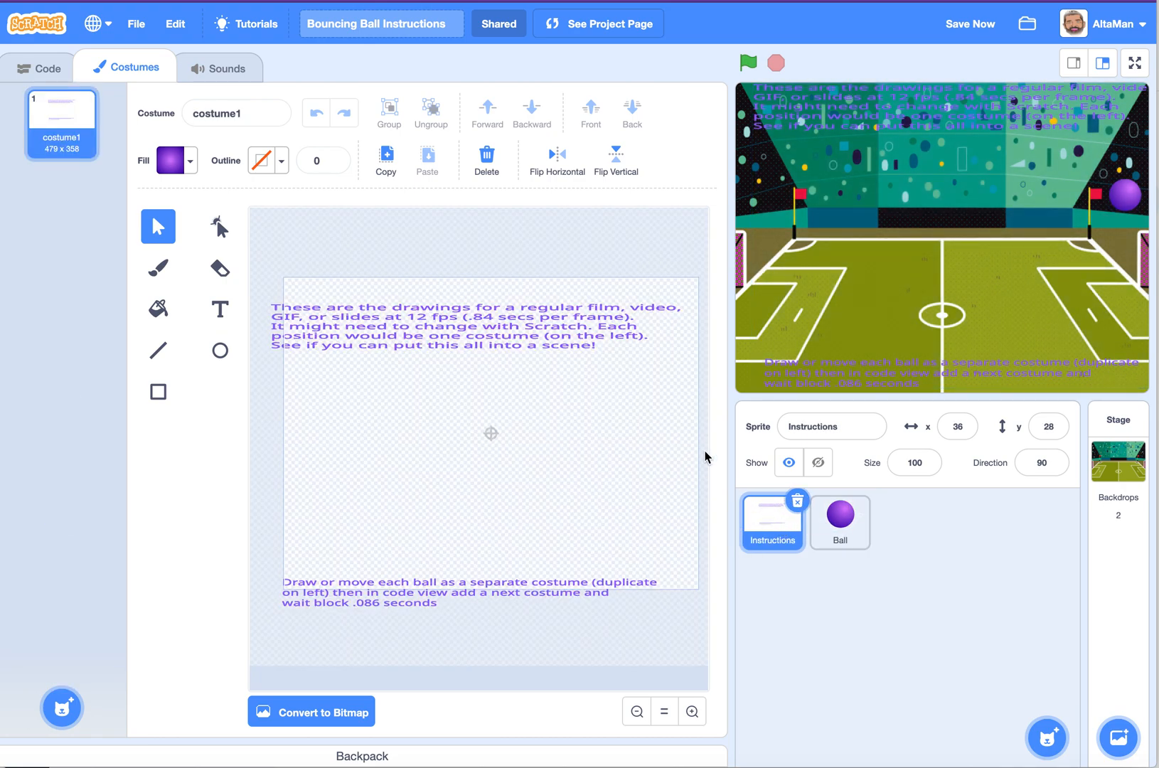
left_click(840, 517)
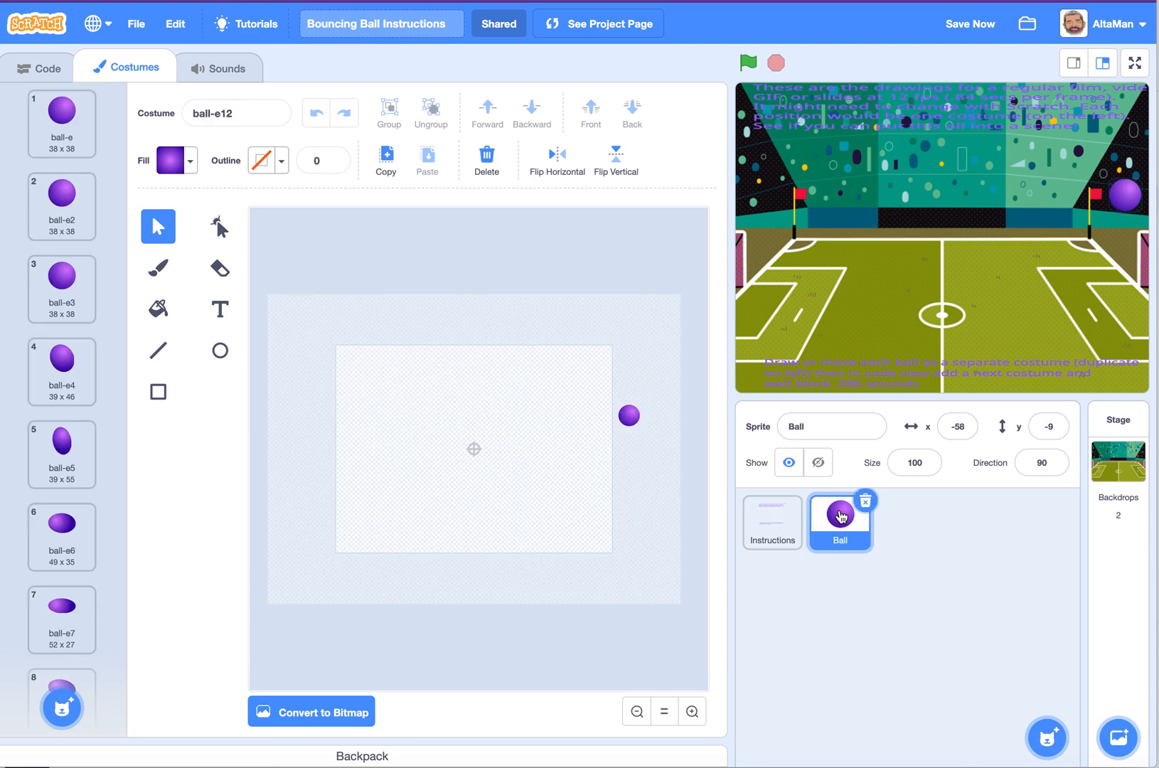
- Start a script for the Ball sprite with a "when green flag clicked" event followed by a "next costume" block
left_click(49, 70)
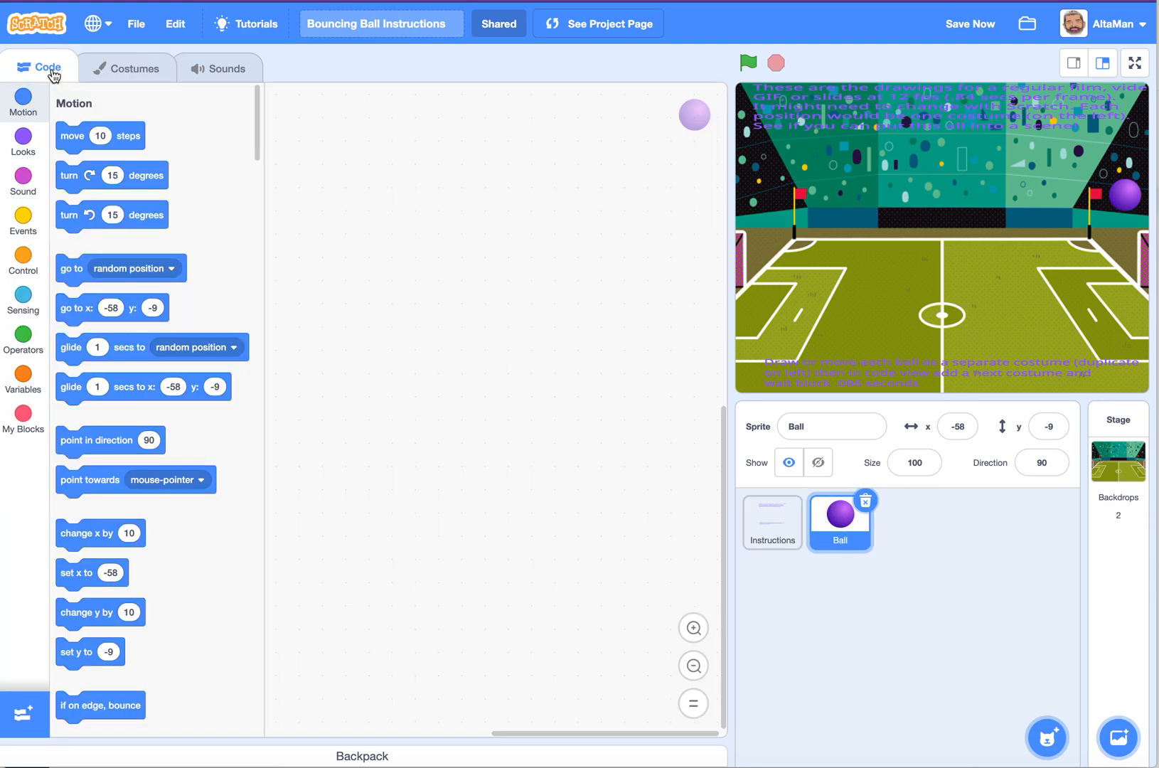
left_click(28, 237)
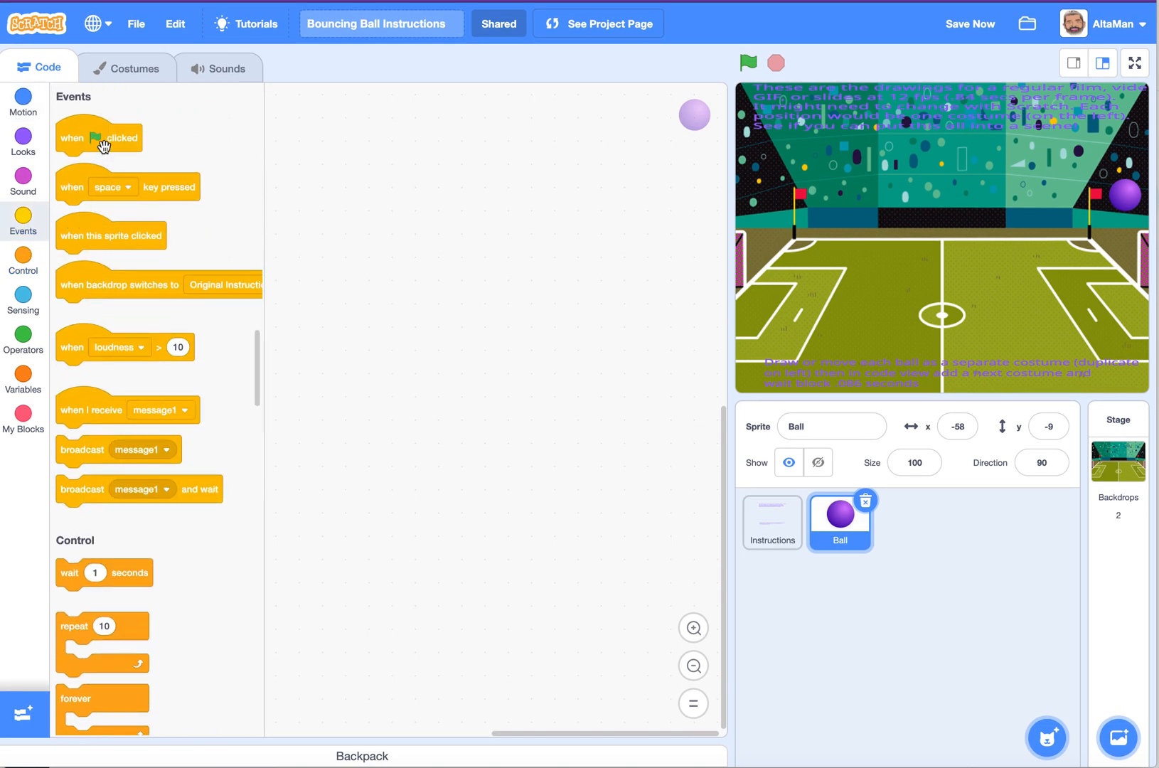
left_click_drag(105, 142, 470, 246)
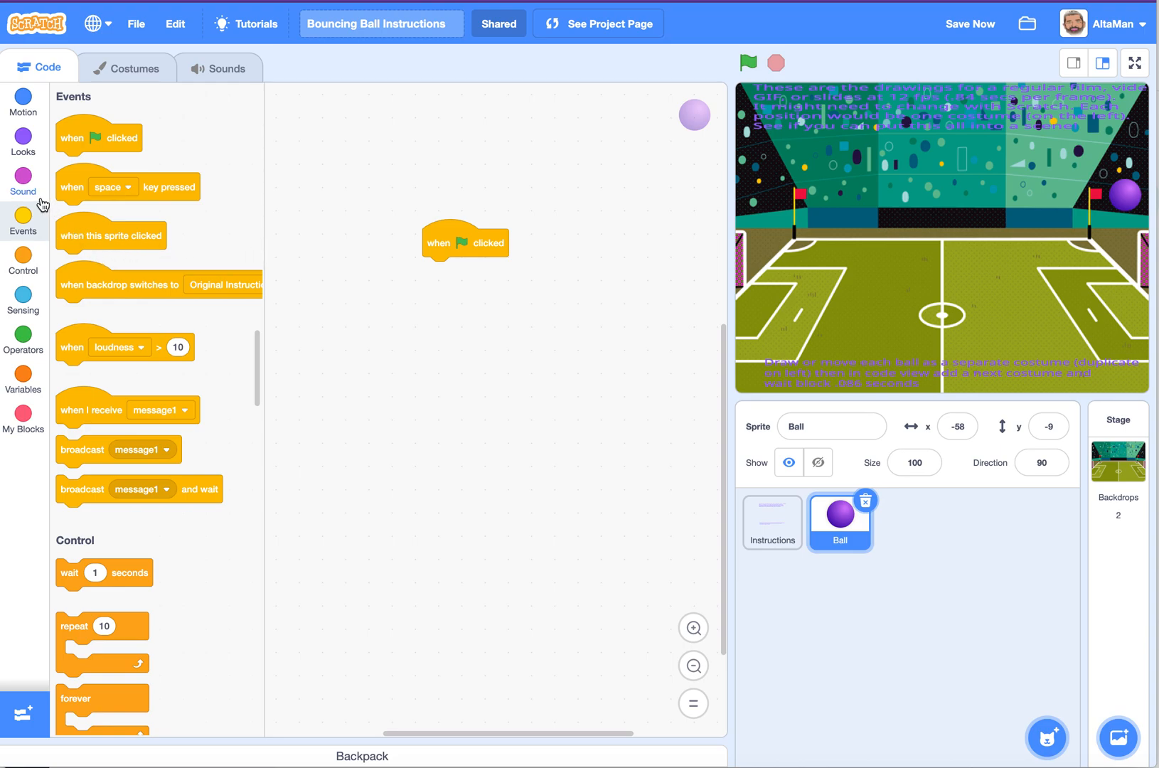
left_click(26, 149)
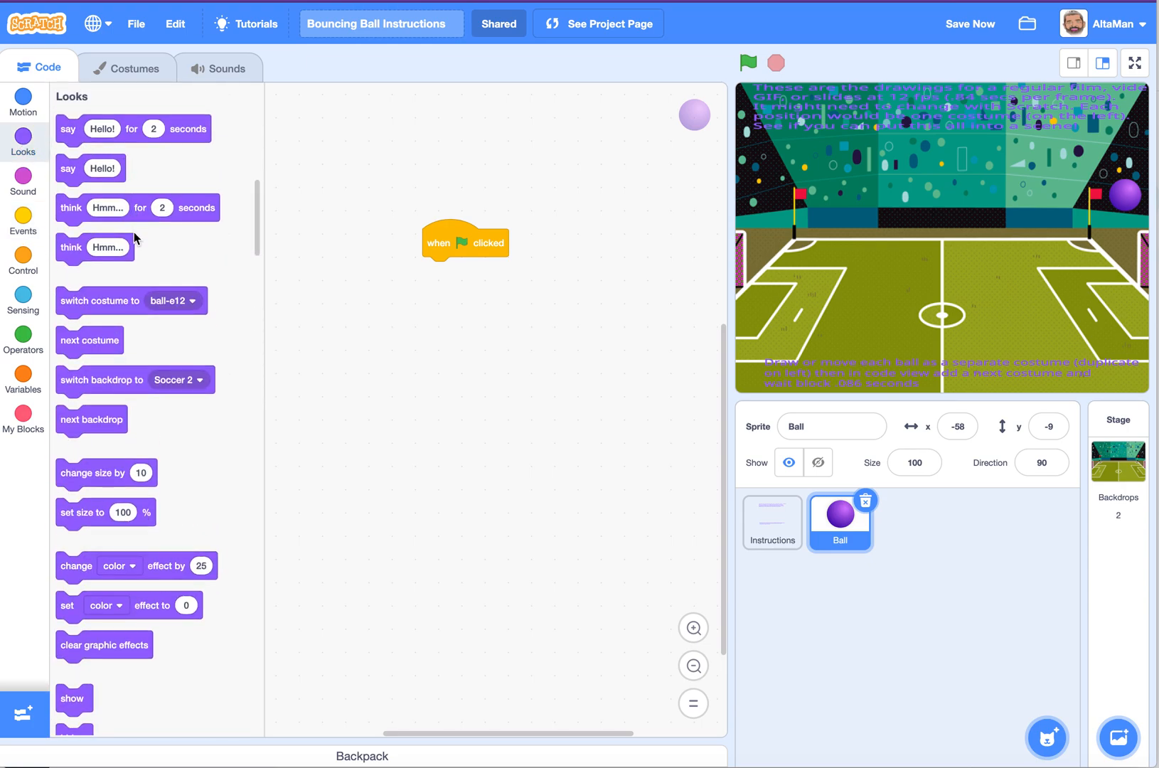
left_click_drag(105, 339, 478, 278)
- Run the Ball script repeatedly to step the ball through its costumes one at a time
left_click(463, 244)
left_click(463, 244)
left_click(462, 244)
left_click(462, 244)
left_click(463, 243)
left_click(463, 244)
left_click(463, 244)
left_click(462, 244)
left_click(463, 244)
left_click(463, 244)
left_click(463, 244)
left_click(463, 244)
left_click(463, 244)
left_click(463, 244)
left_click(463, 244)
left_click(463, 244)
left_click(463, 244)
left_click(463, 244)
left_click(463, 244)
left_click(463, 244)
left_click(463, 244)
left_click(462, 244)
left_click(462, 244)
left_click(463, 244)
left_click(463, 244)
left_click(462, 244)
left_click(463, 244)
left_click(463, 244)
left_click(462, 244)
left_click(463, 244)
left_click(463, 244)
left_click(463, 244)
left_click(463, 244)
left_click(463, 244)
left_click(463, 244)
left_click(463, 244)
left_click(462, 244)
left_click(463, 244)
left_click(463, 244)
left_click(462, 244)
left_click(463, 244)
left_click(462, 244)
left_click(463, 244)
left_click(463, 244)
left_click(463, 244)
left_click(463, 244)
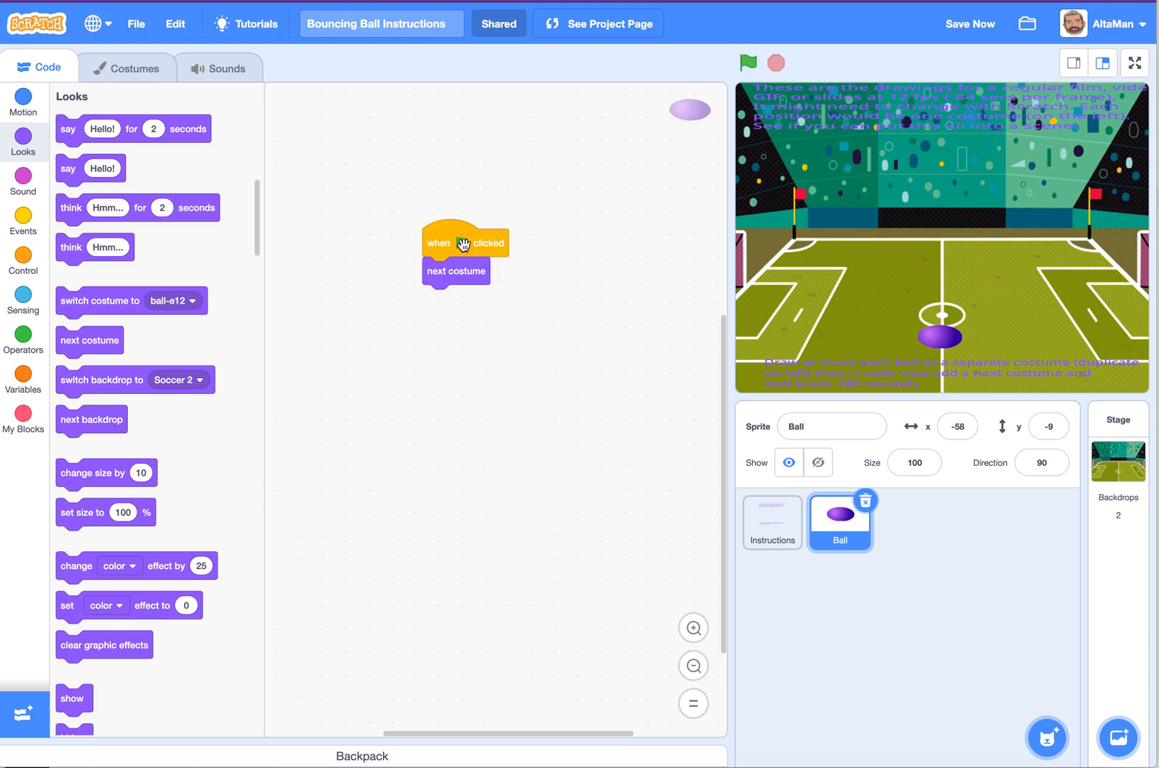
left_click(463, 243)
left_click(463, 244)
- Wrap the "next costume" block in a forever loop under the green flag event and run the script
left_click_drag(463, 271, 475, 383)
left_click(464, 278)
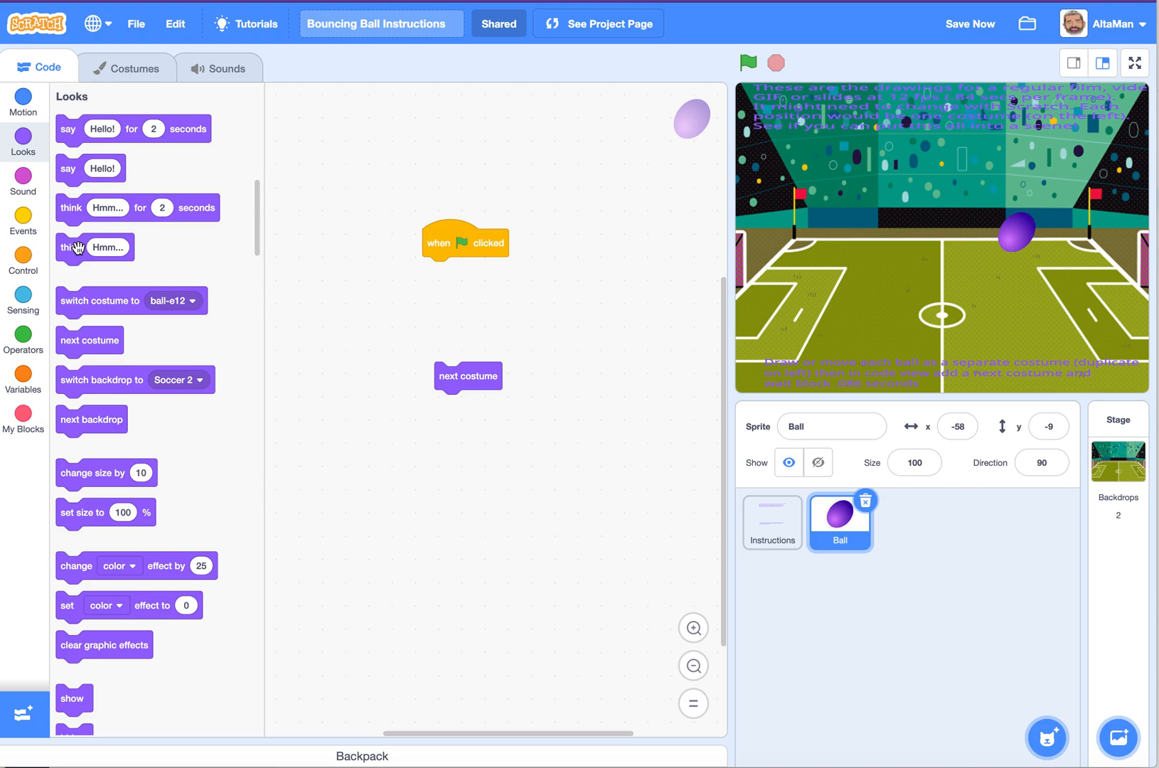
scroll(78, 248, "up", 3)
left_click(24, 252)
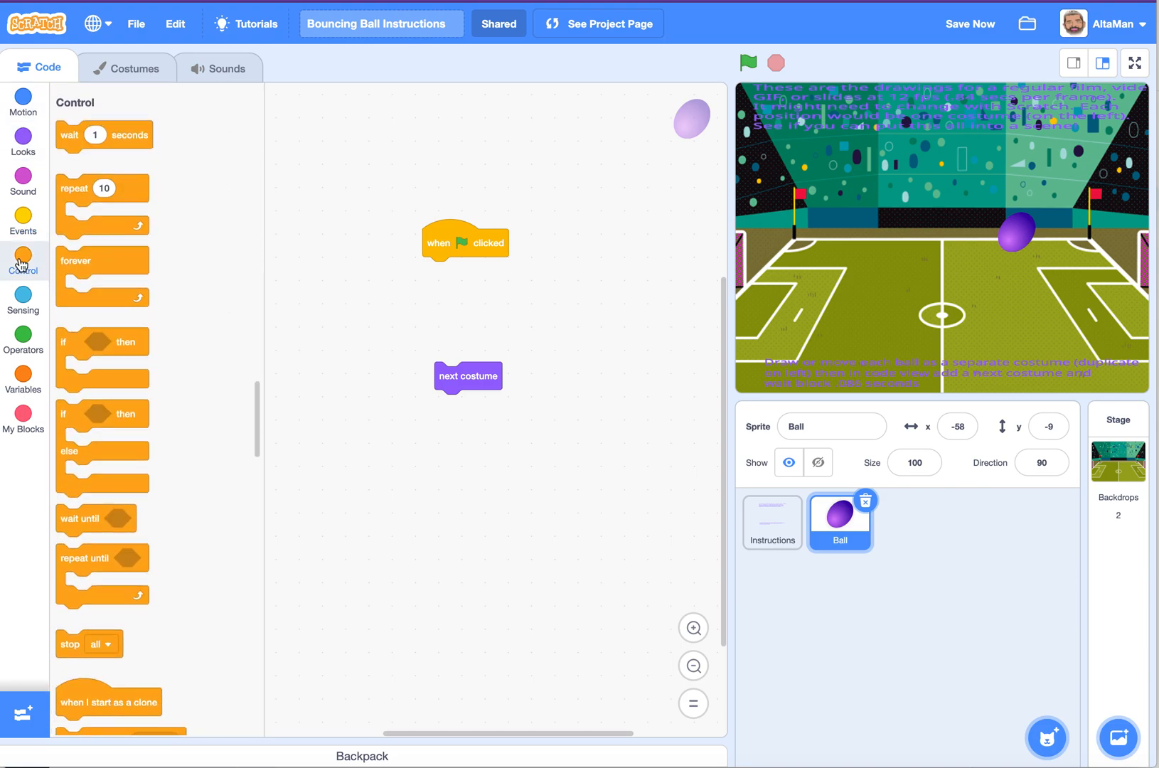
mouse_move(132, 183)
left_mouse_down()
mouse_move(376, 292)
mouse_move(453, 341)
mouse_move(171, 238)
mouse_move(133, 188)
left_mouse_up()
left_click_drag(114, 249, 479, 283)
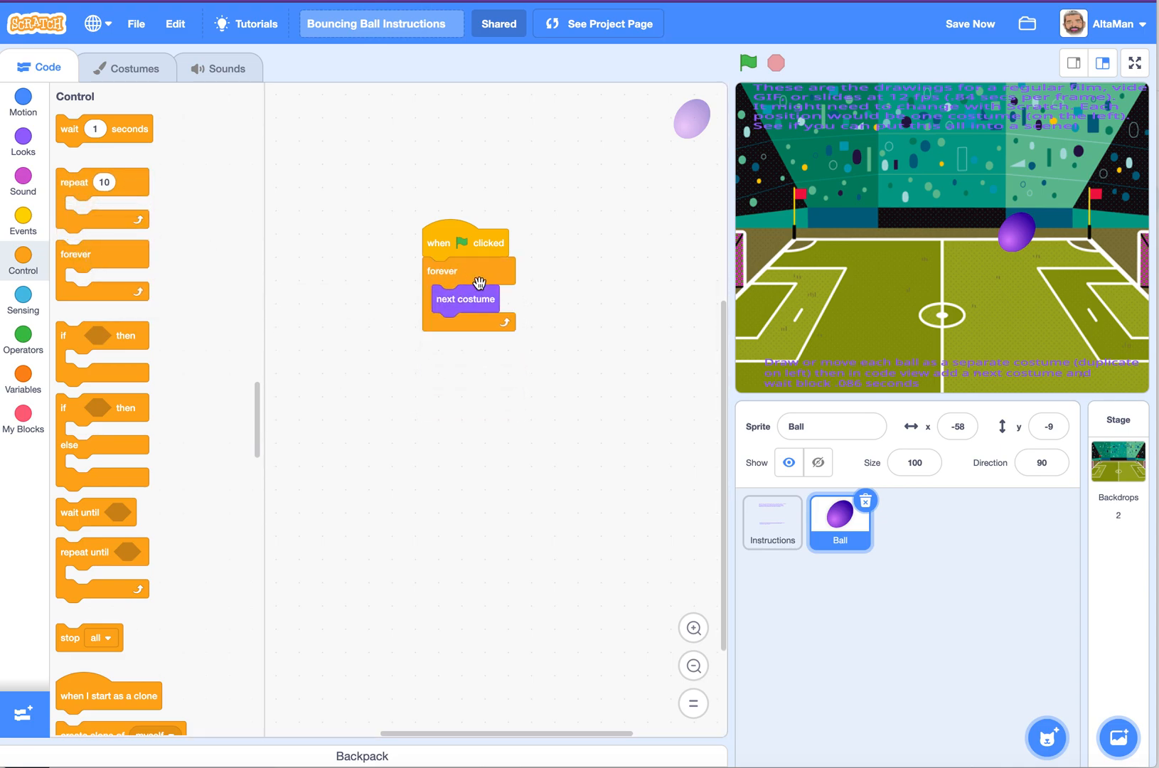
left_click(461, 244)
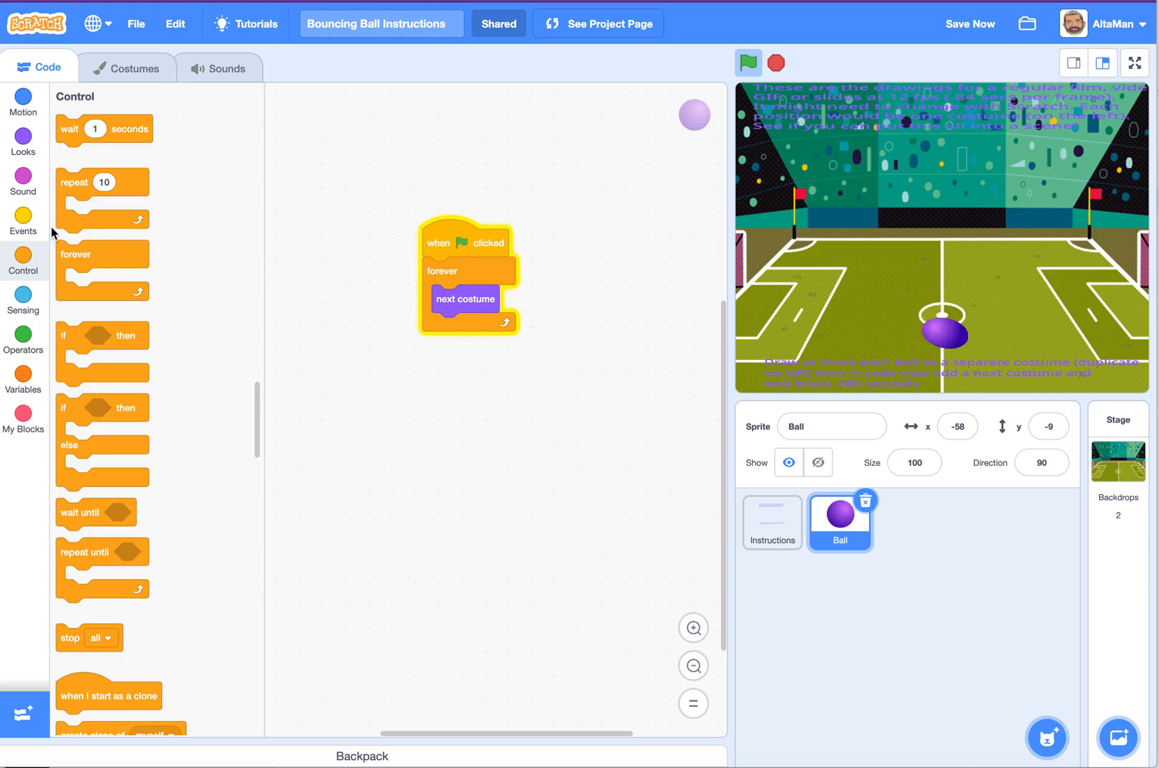
- Add a wait of .12 seconds after "next costume" inside the forever loop and restart the script
left_click_drag(71, 129, 452, 341)
left_click(474, 329)
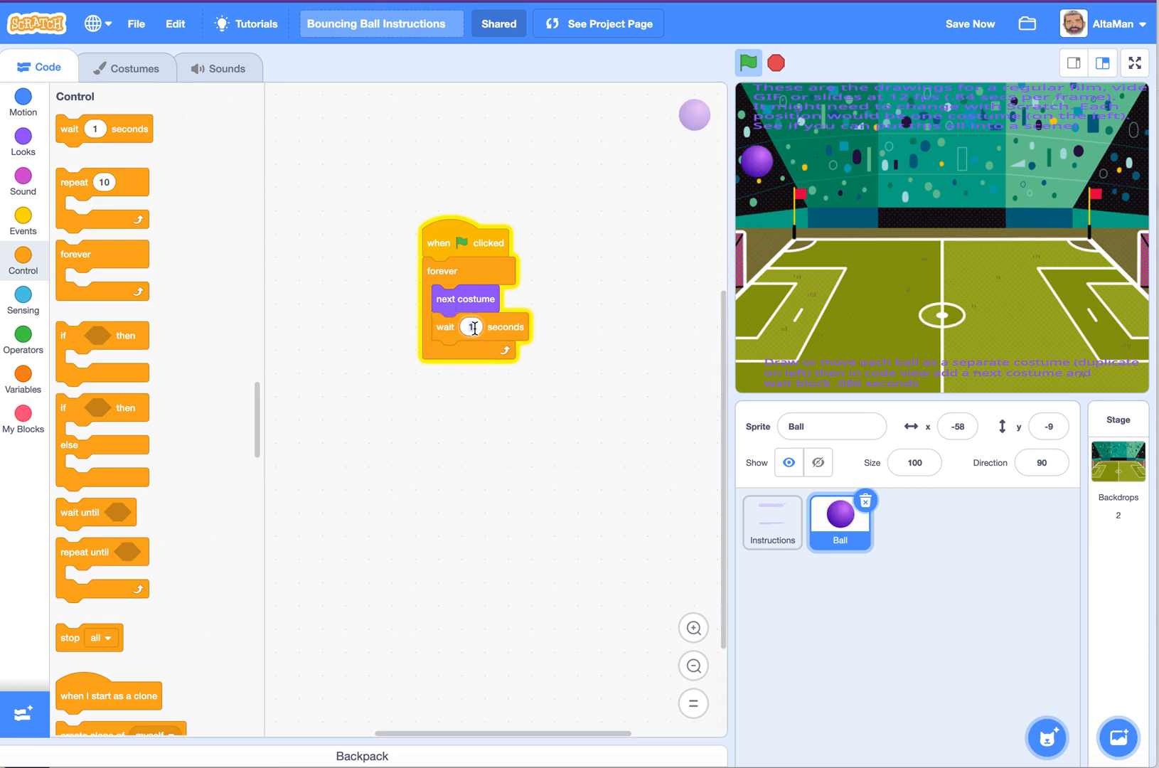
type(".12")
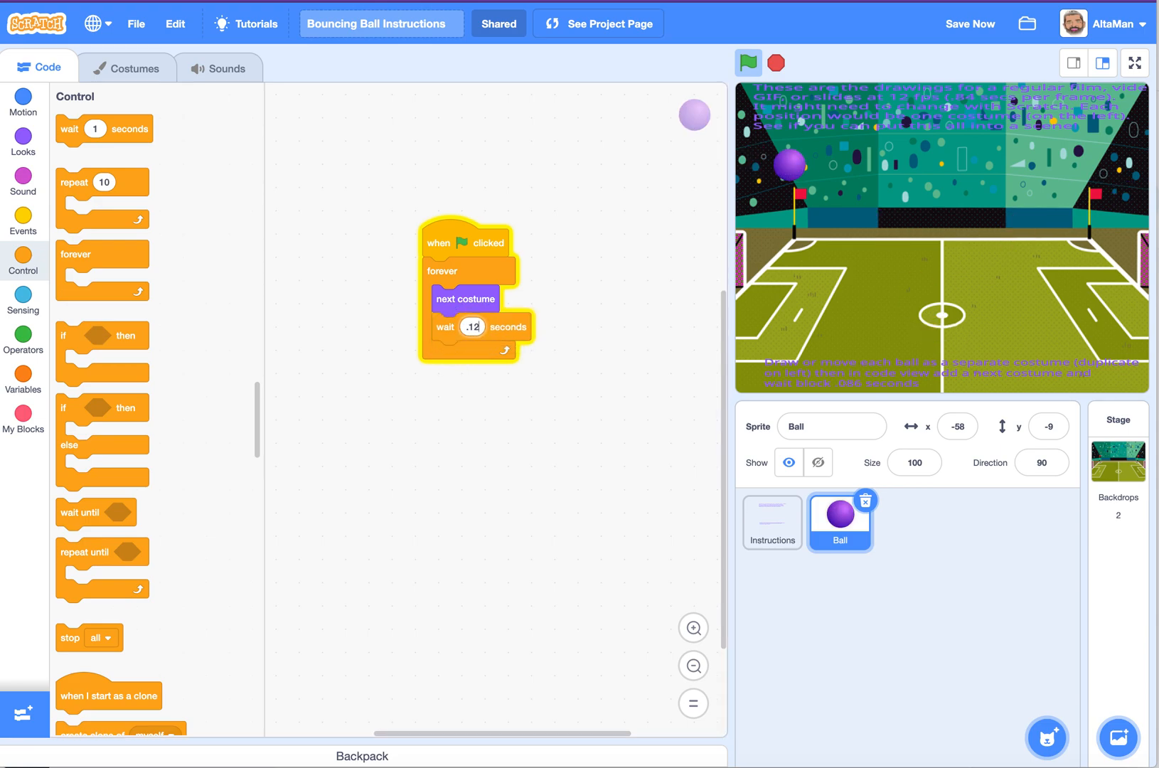
left_click(462, 253)
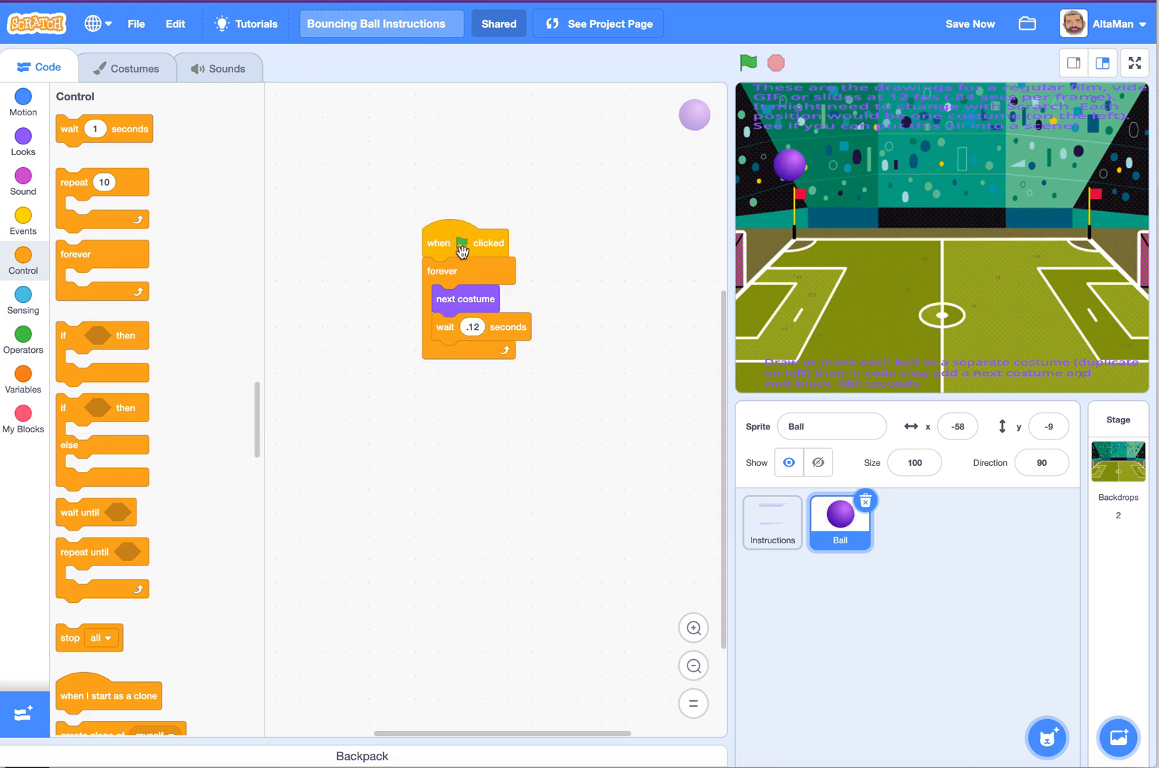
left_click(461, 249)
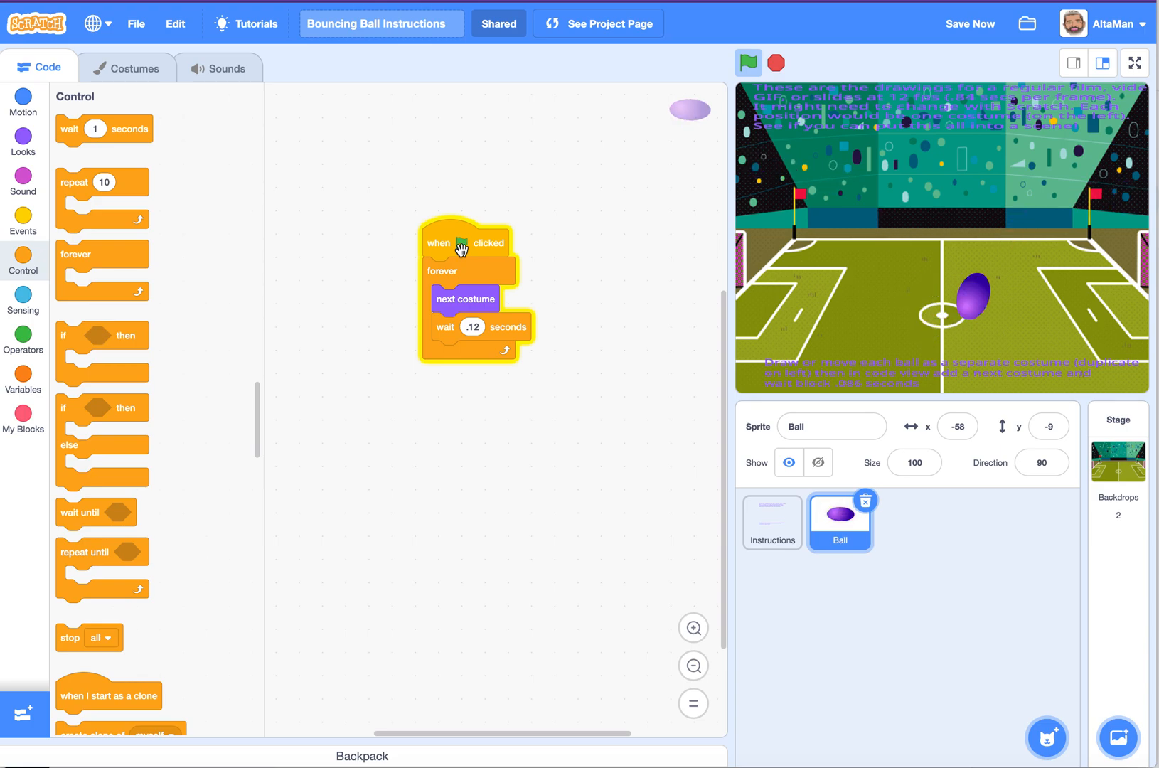
- Set the wait in the forever loop to .086 seconds, restart the script to test it, and stop the project
left_click(473, 327)
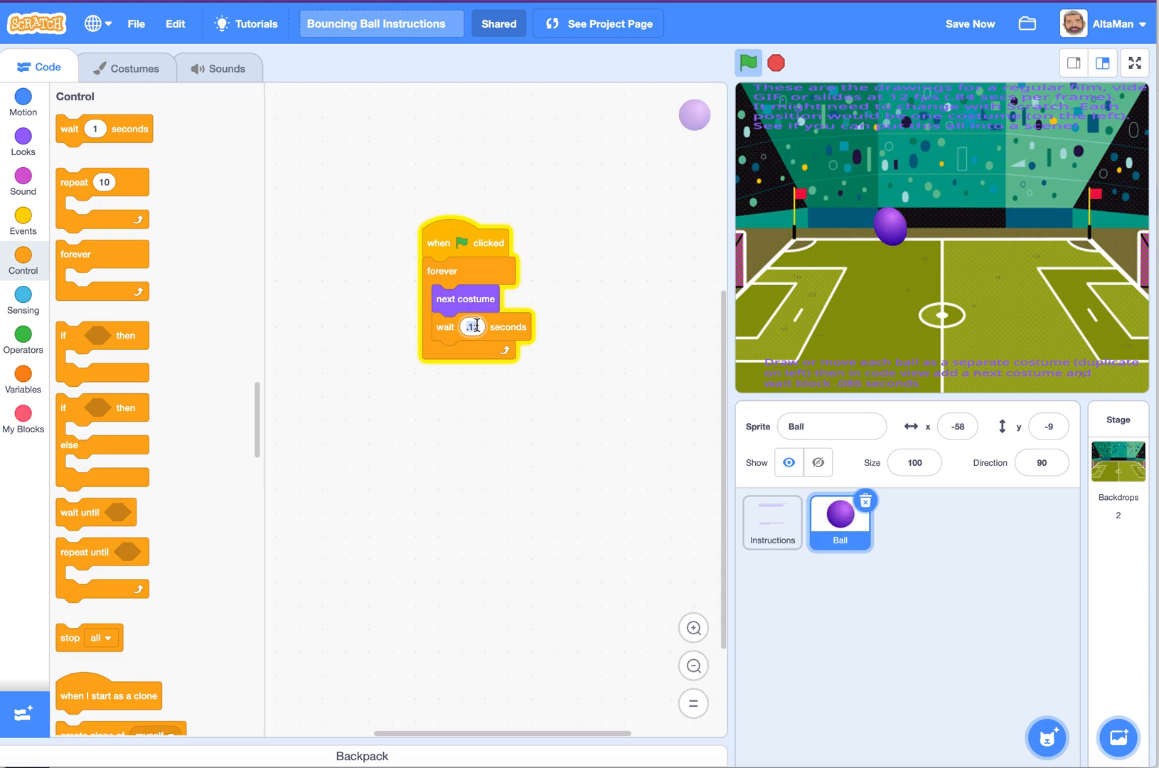
type(".")
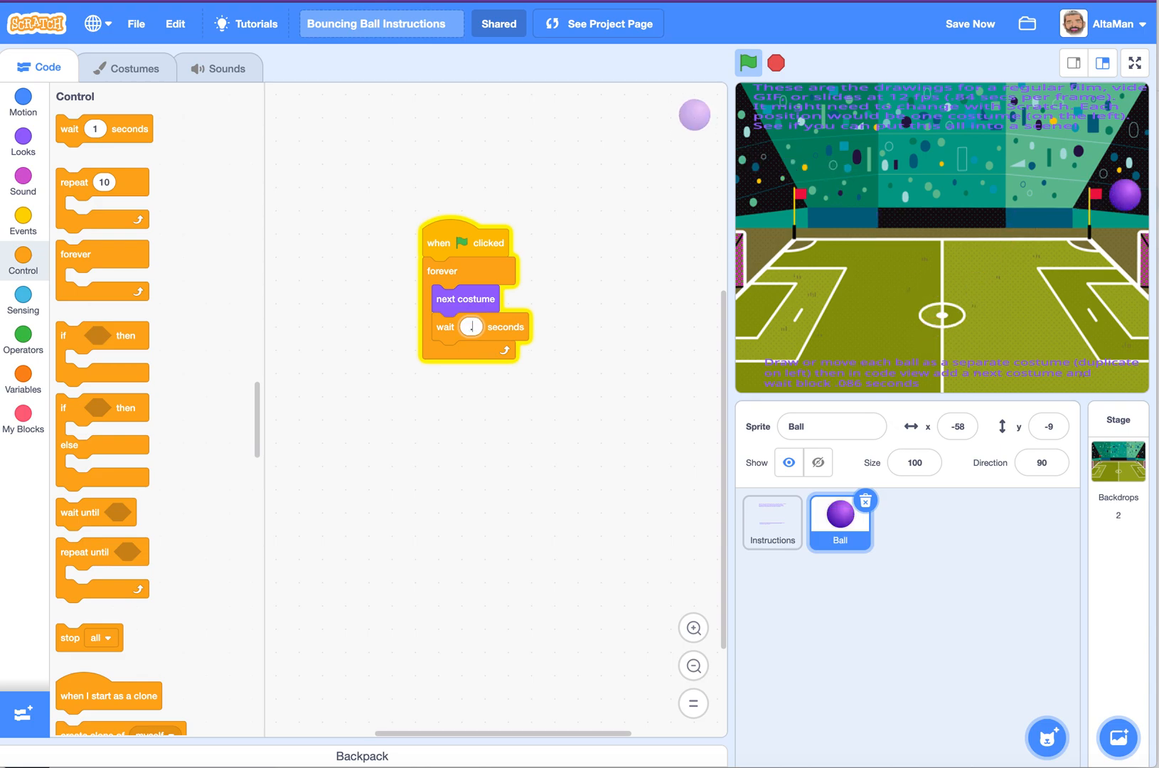
type("08")
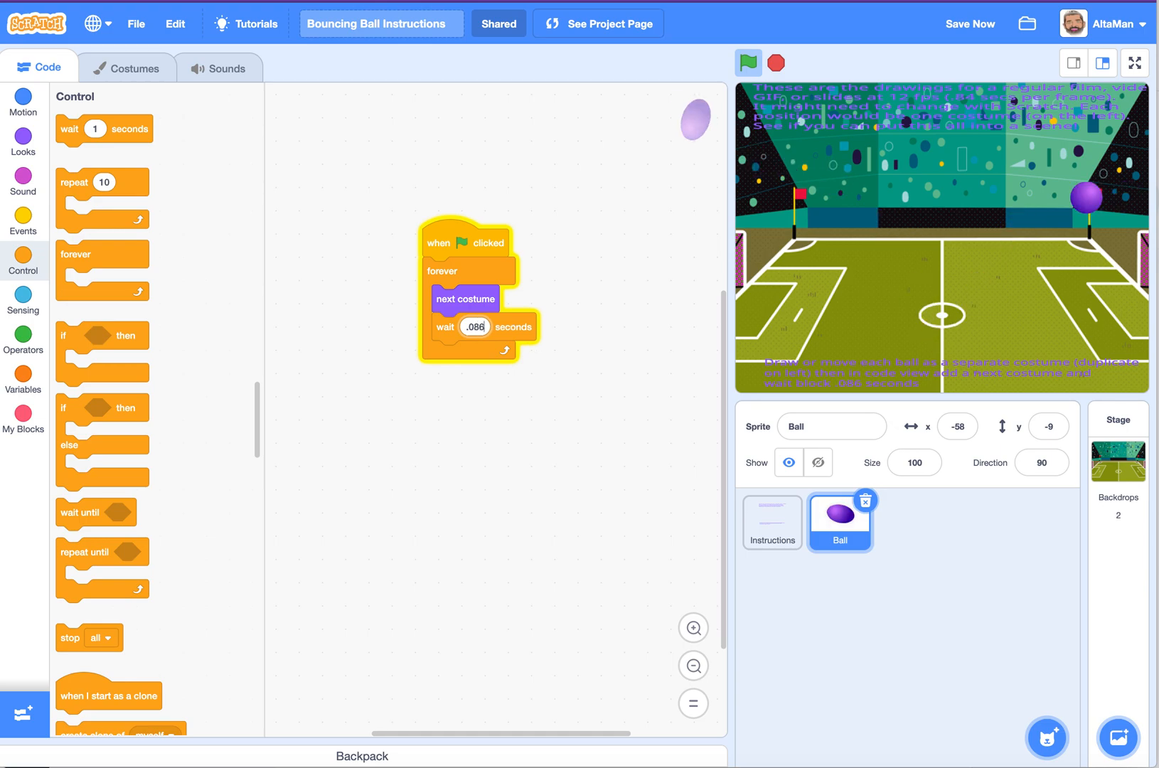
type("6")
left_click(469, 250)
left_click(465, 245)
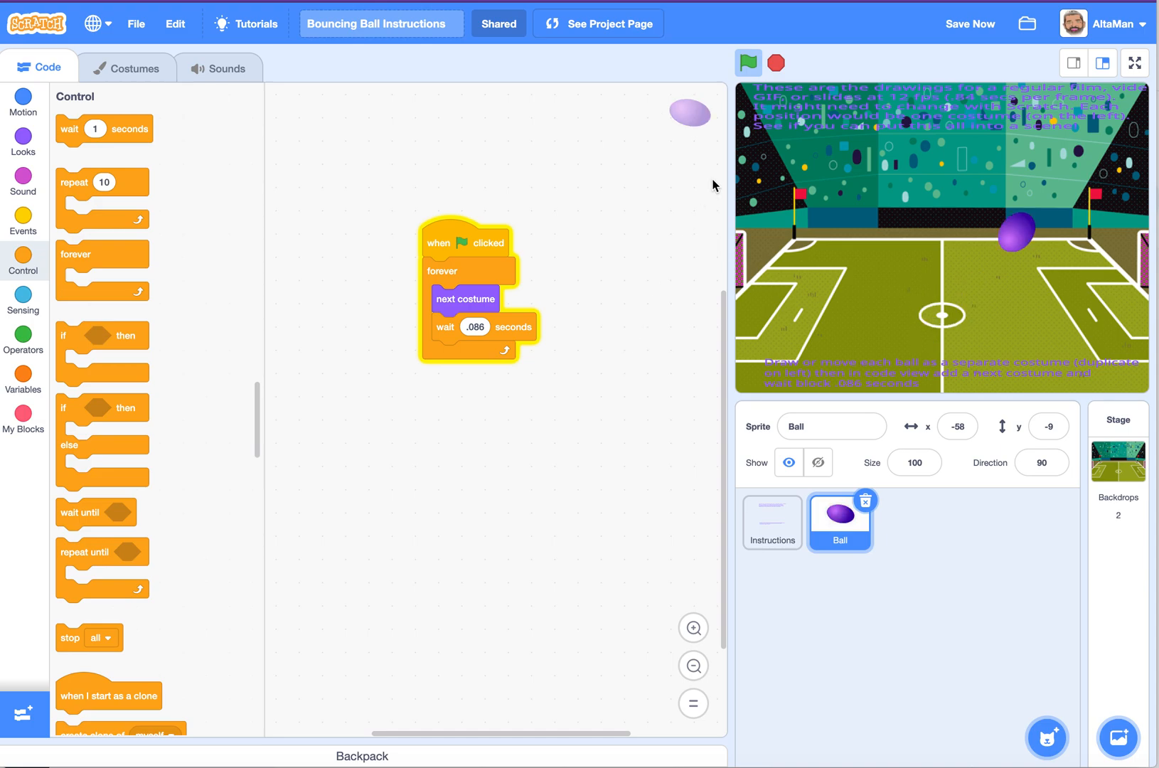
left_click(776, 62)
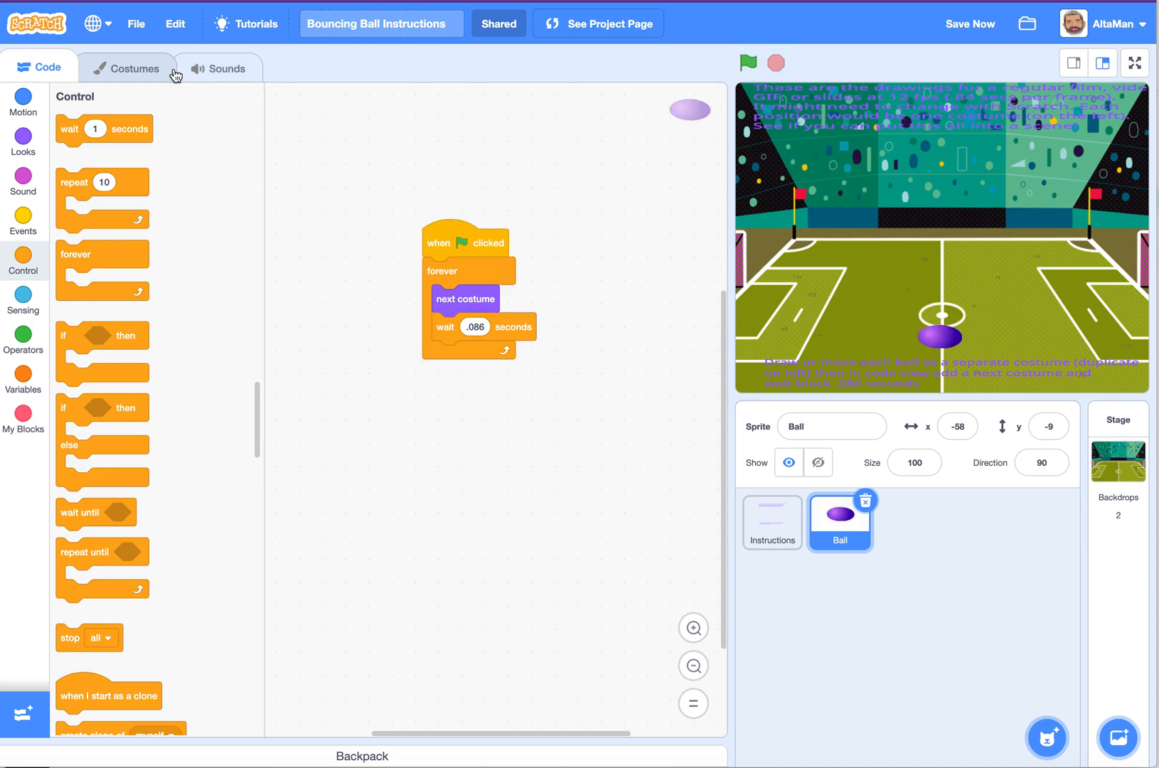
- Step back and forth through costumes ball-e, ball-e2 and ball-e3 to compare the ball's starting positions
left_click(134, 69)
left_click(69, 132)
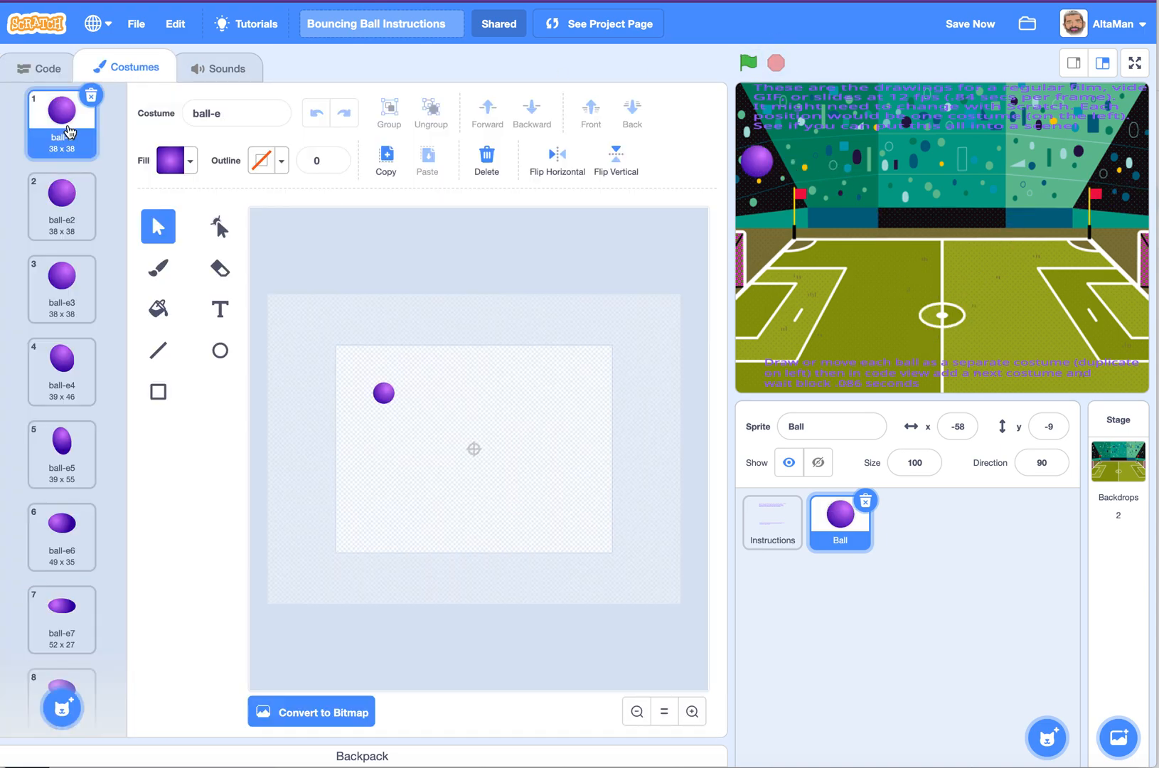
left_click(69, 197)
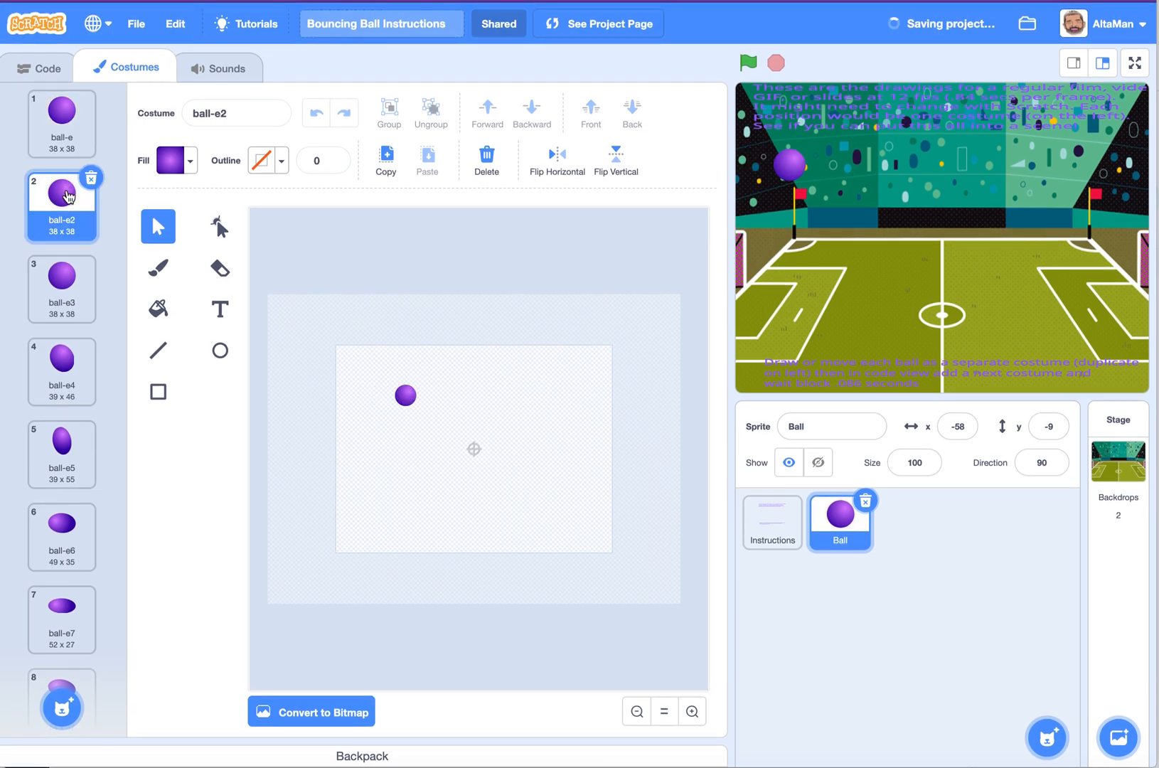
left_click(58, 146)
left_click(60, 178)
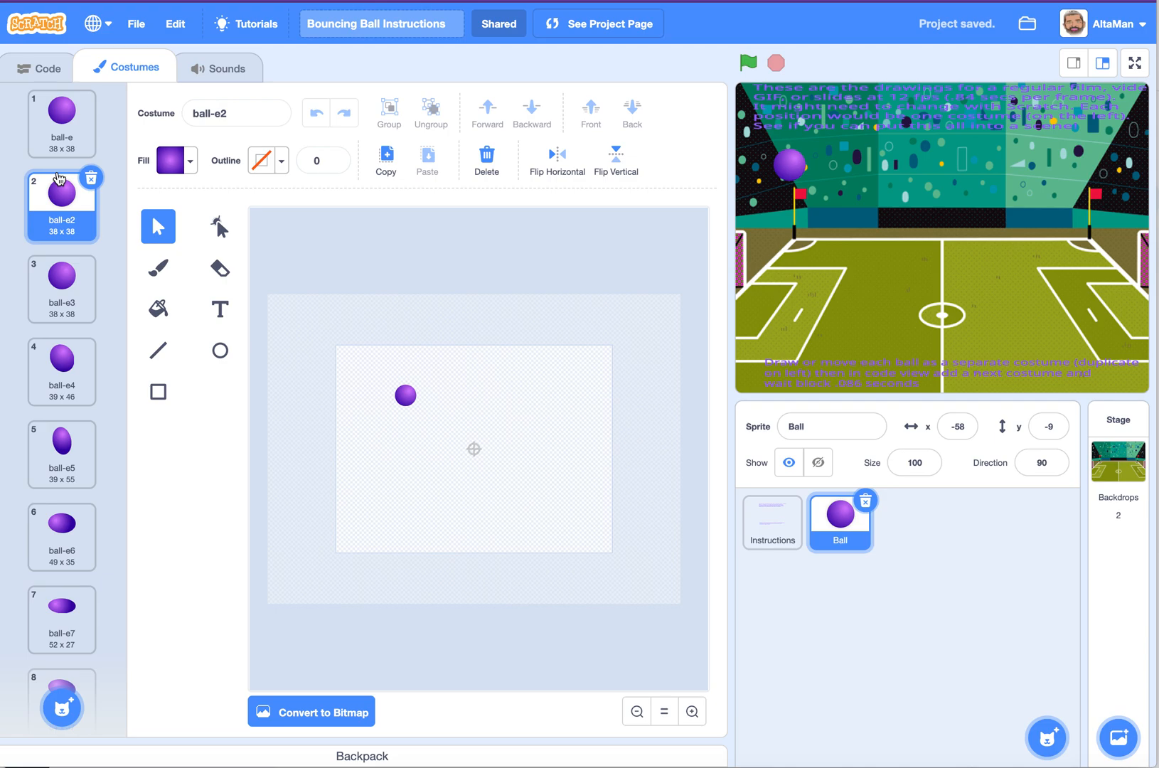
left_click(63, 274)
left_click(64, 203)
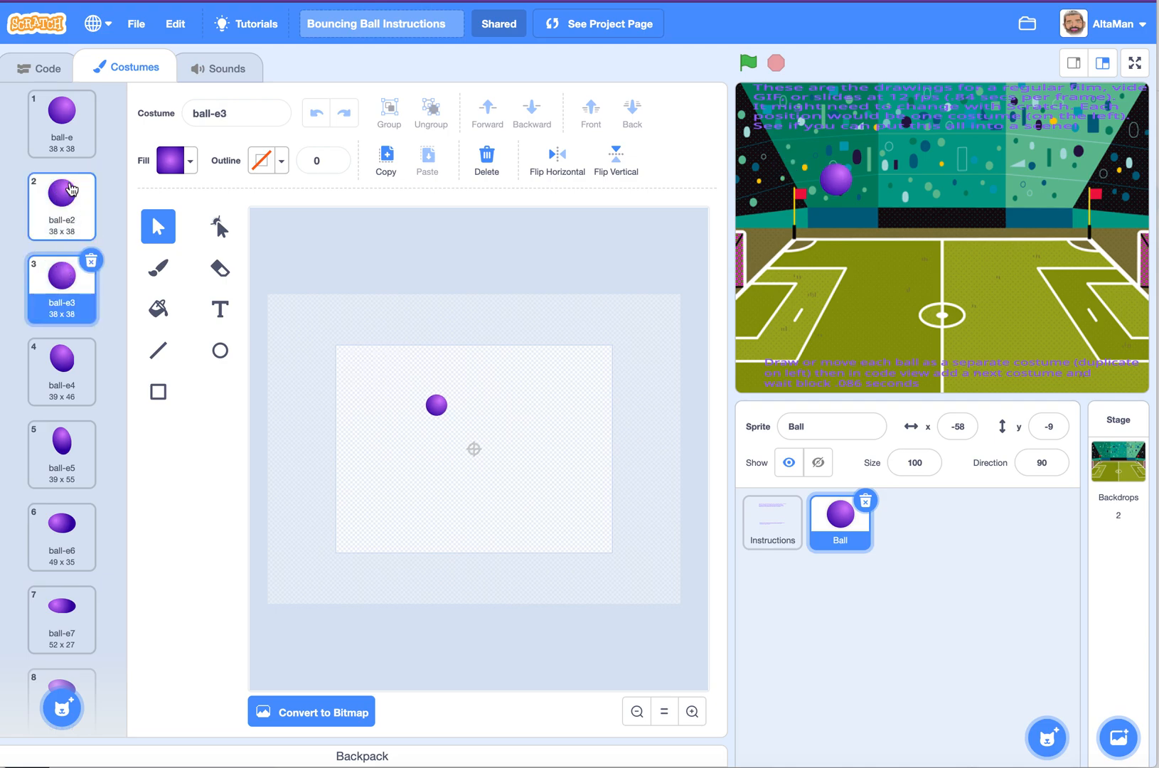
left_click(68, 146)
left_click(69, 210)
left_click(67, 274)
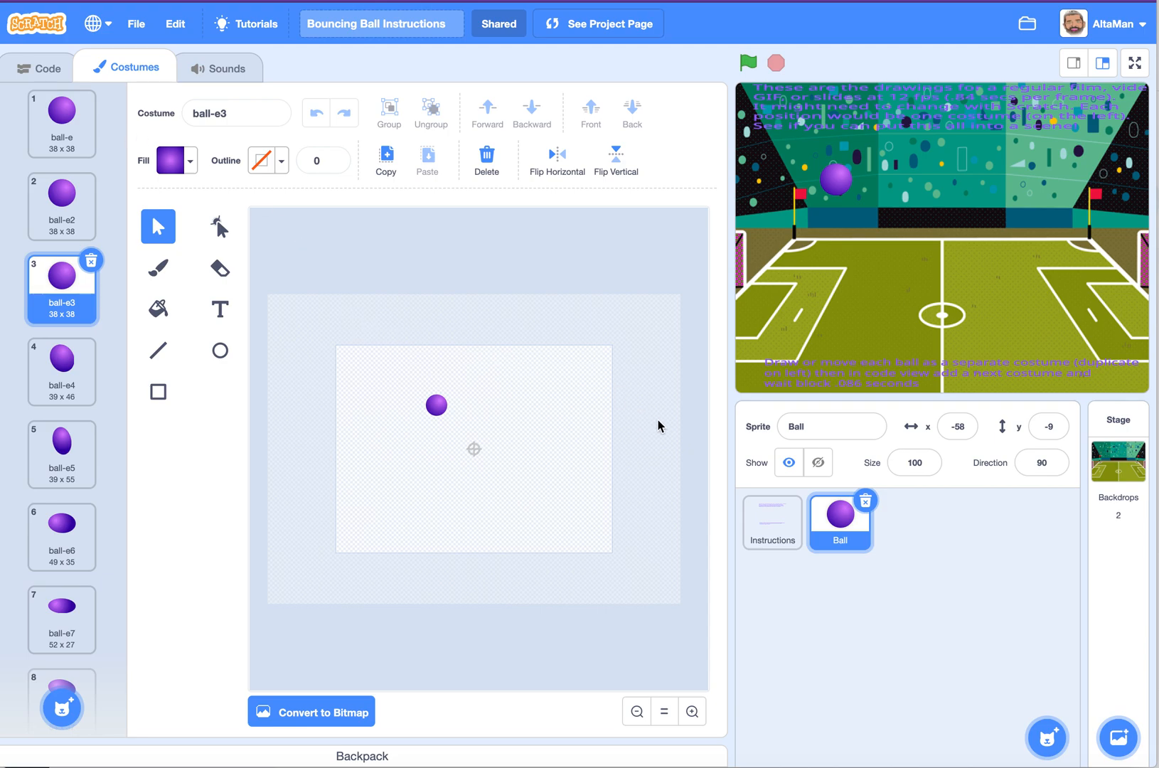
- Review the Instructions sprite's text and return to the Ball sprite's script
left_click(780, 517)
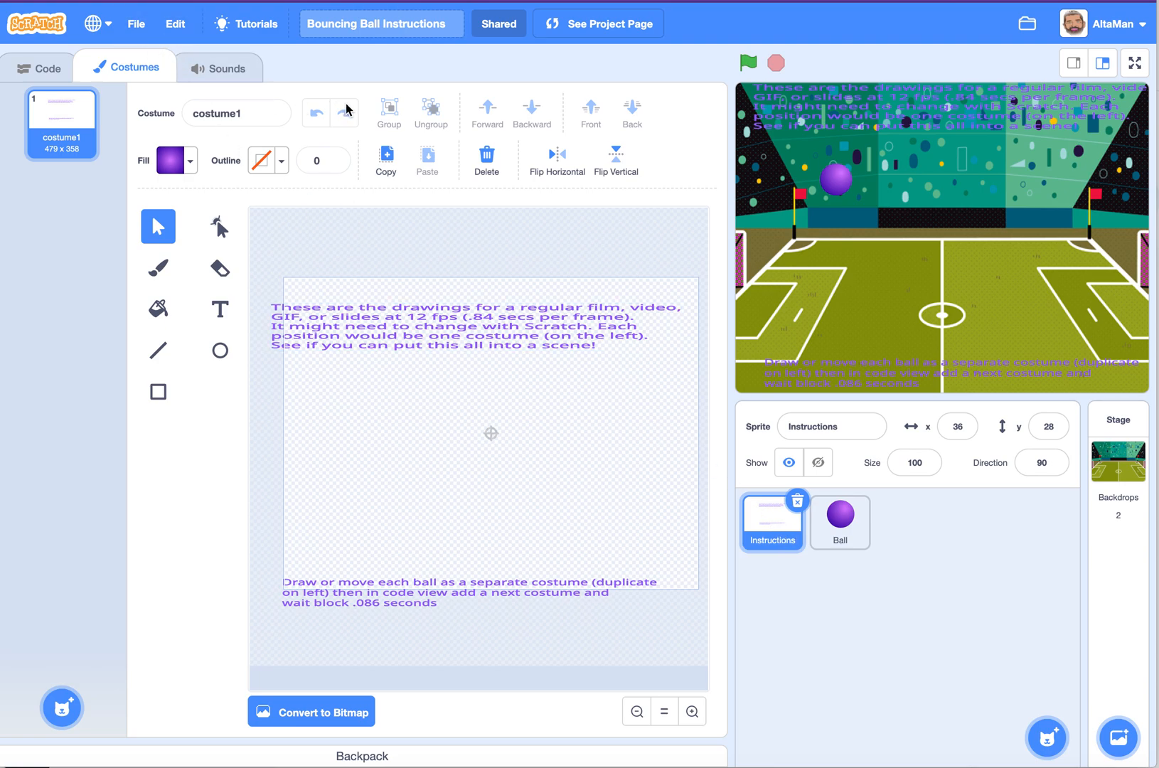
left_click(384, 24)
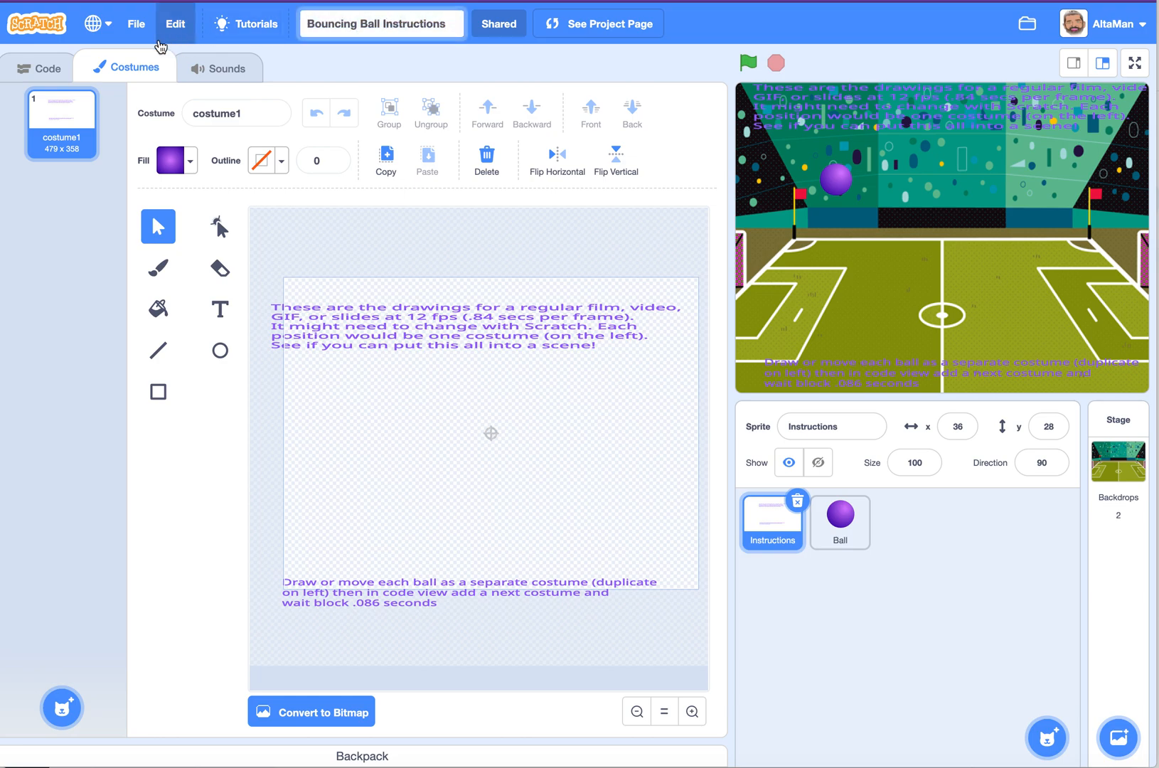
left_click(843, 519)
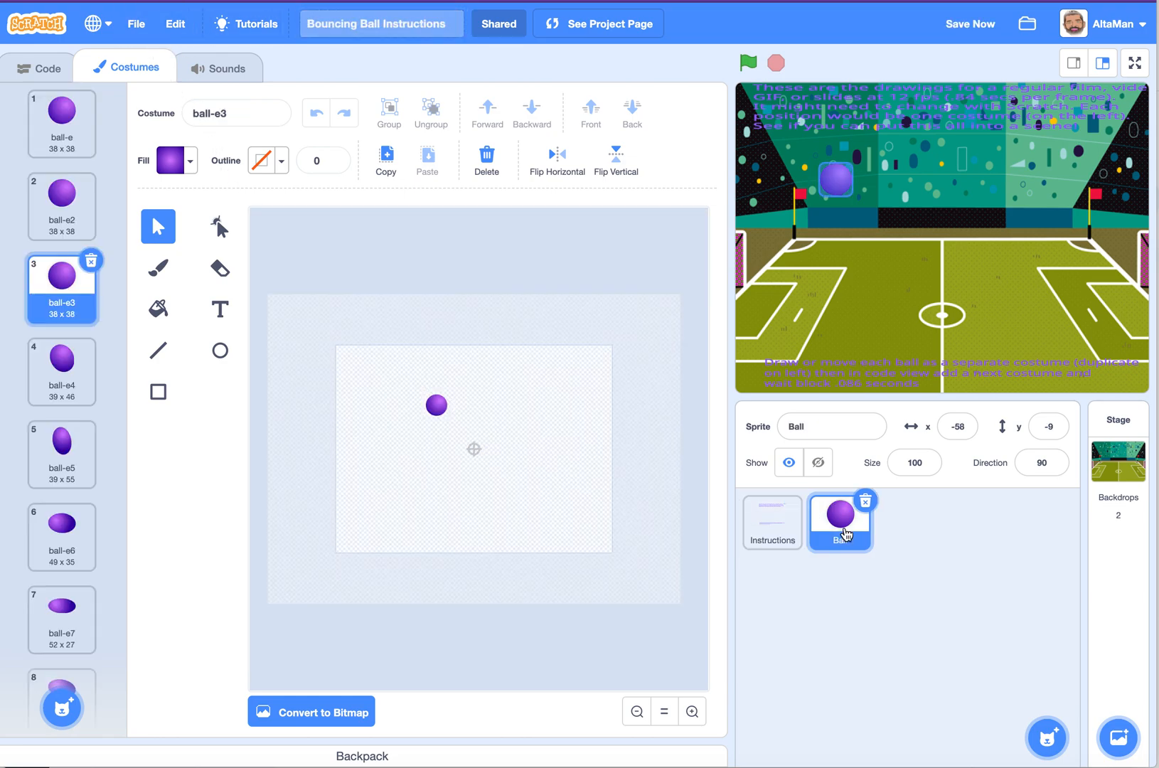
left_click(53, 68)
- Open the project page, look through the studios the project can be added to, and close the list without changing the selection
left_click(133, 25)
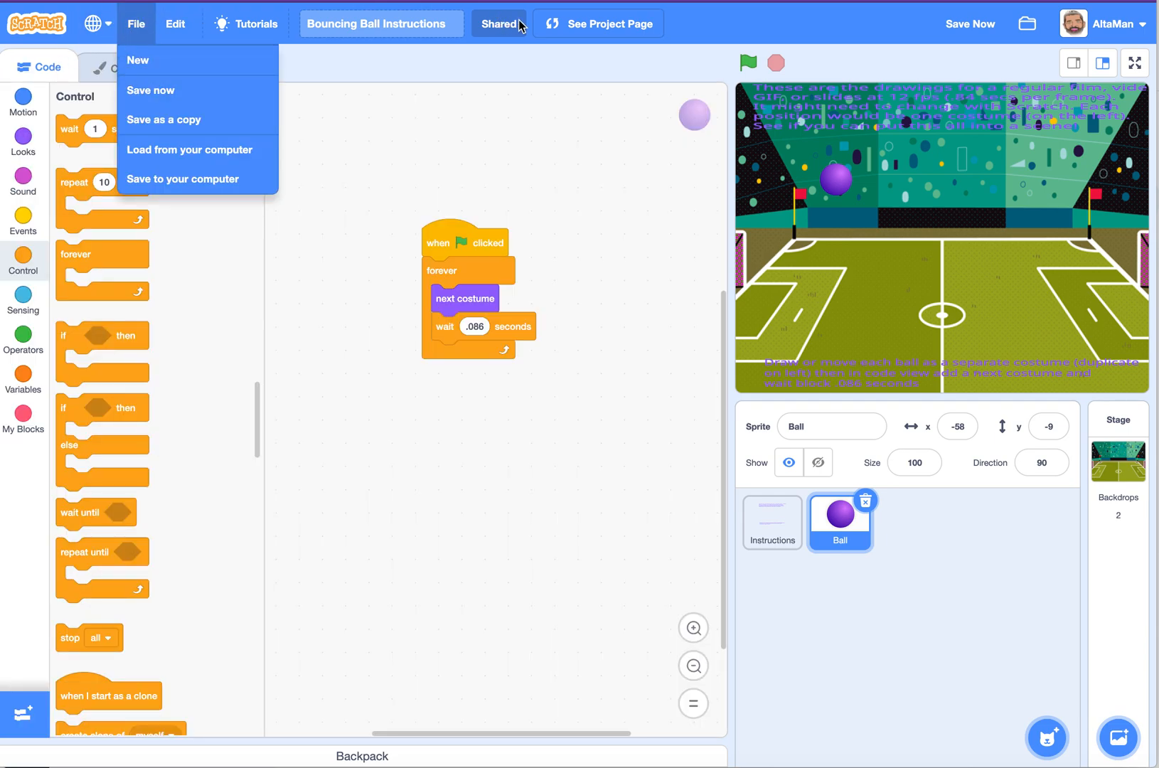
left_click(592, 27)
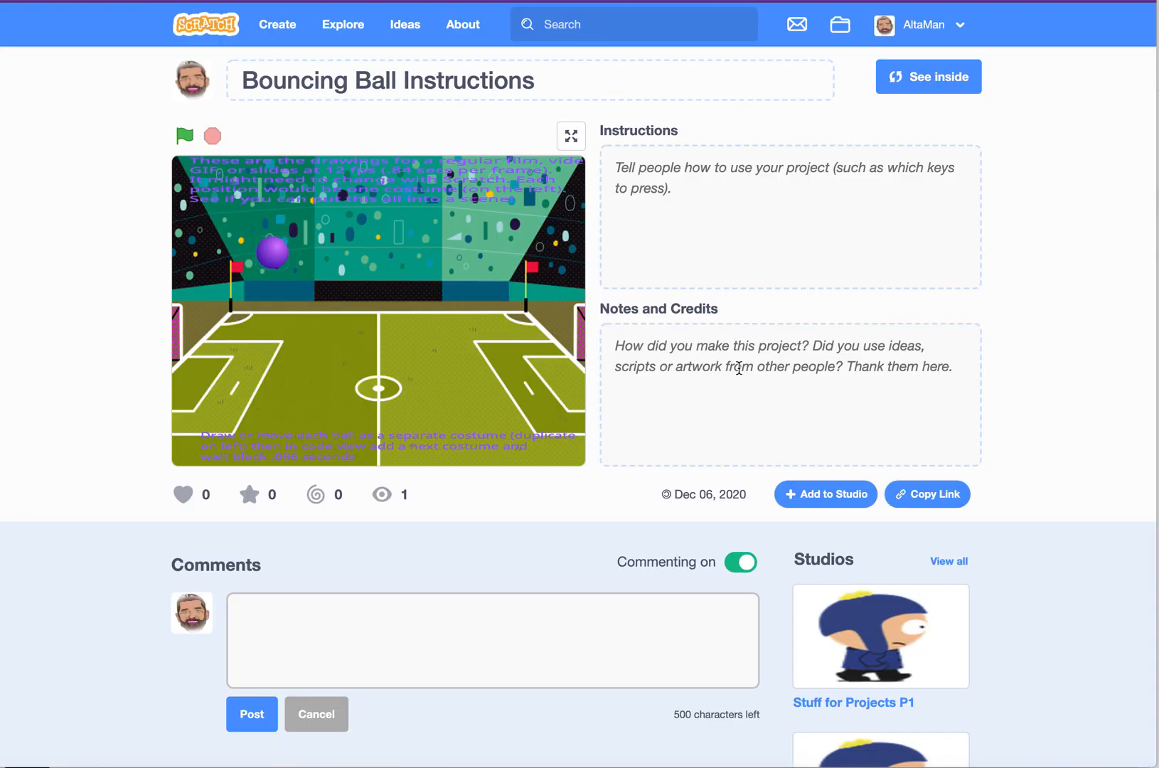
left_click(832, 495)
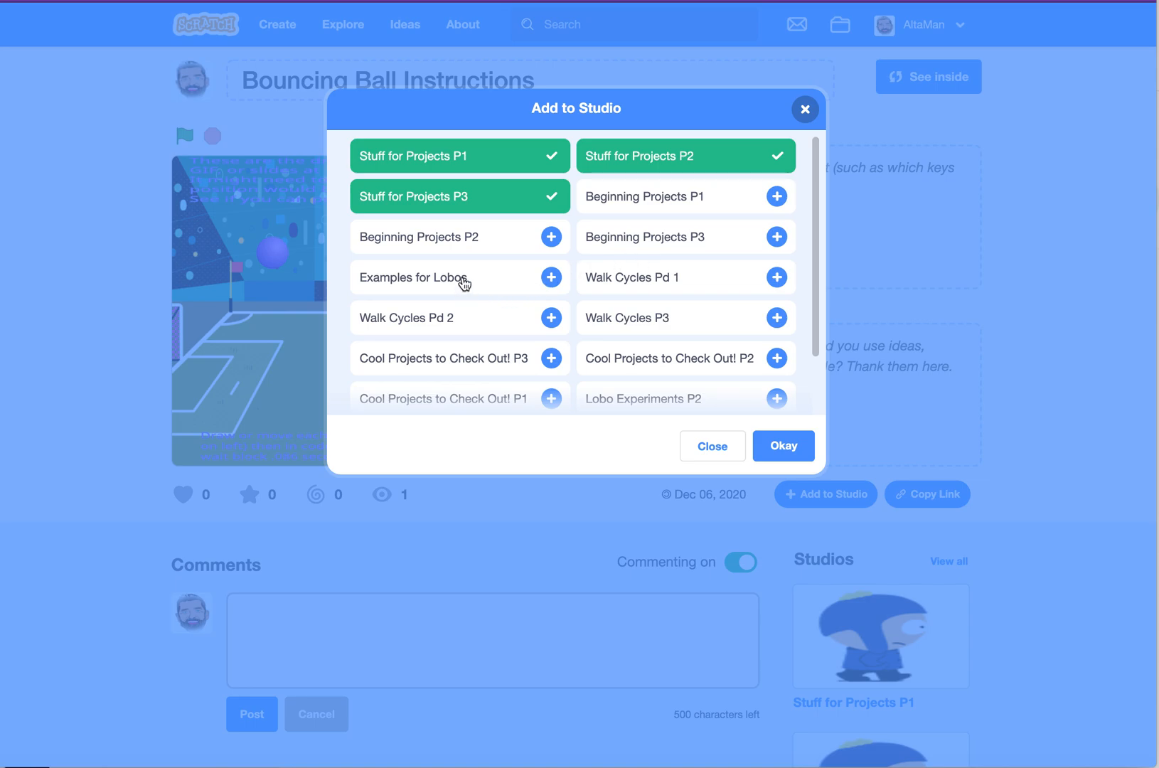
scroll(473, 324, "down", 2)
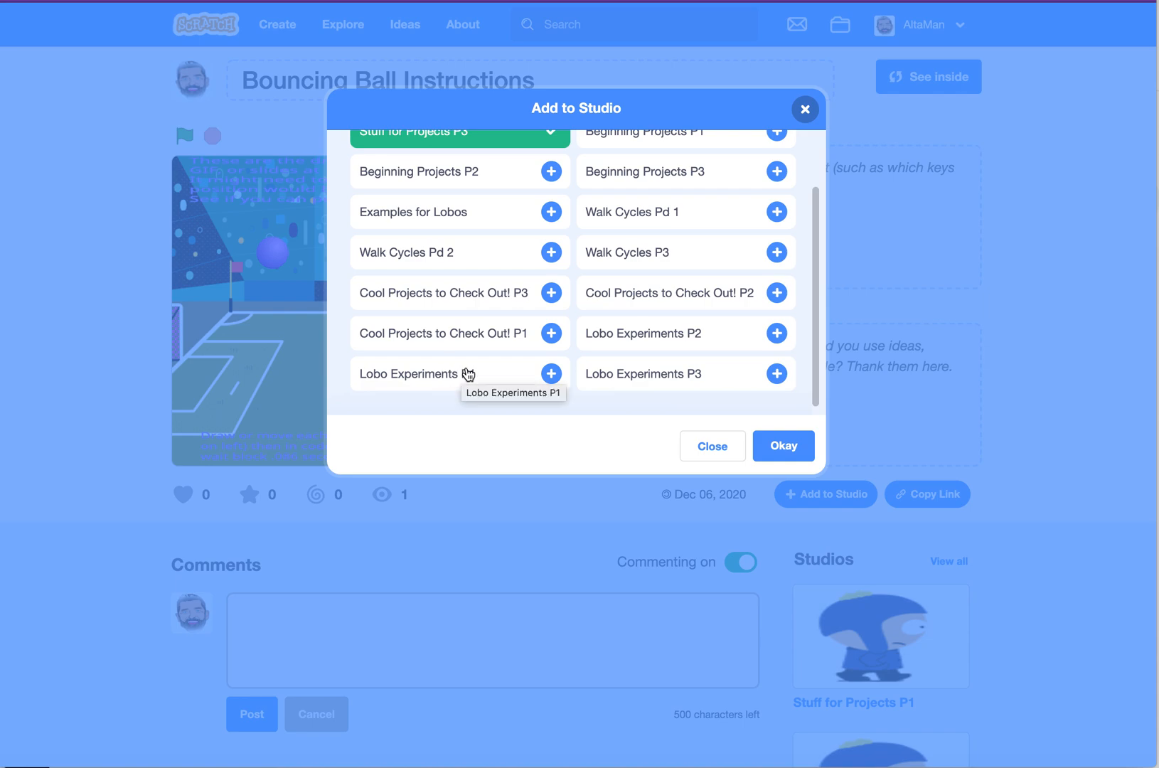
left_click(782, 445)
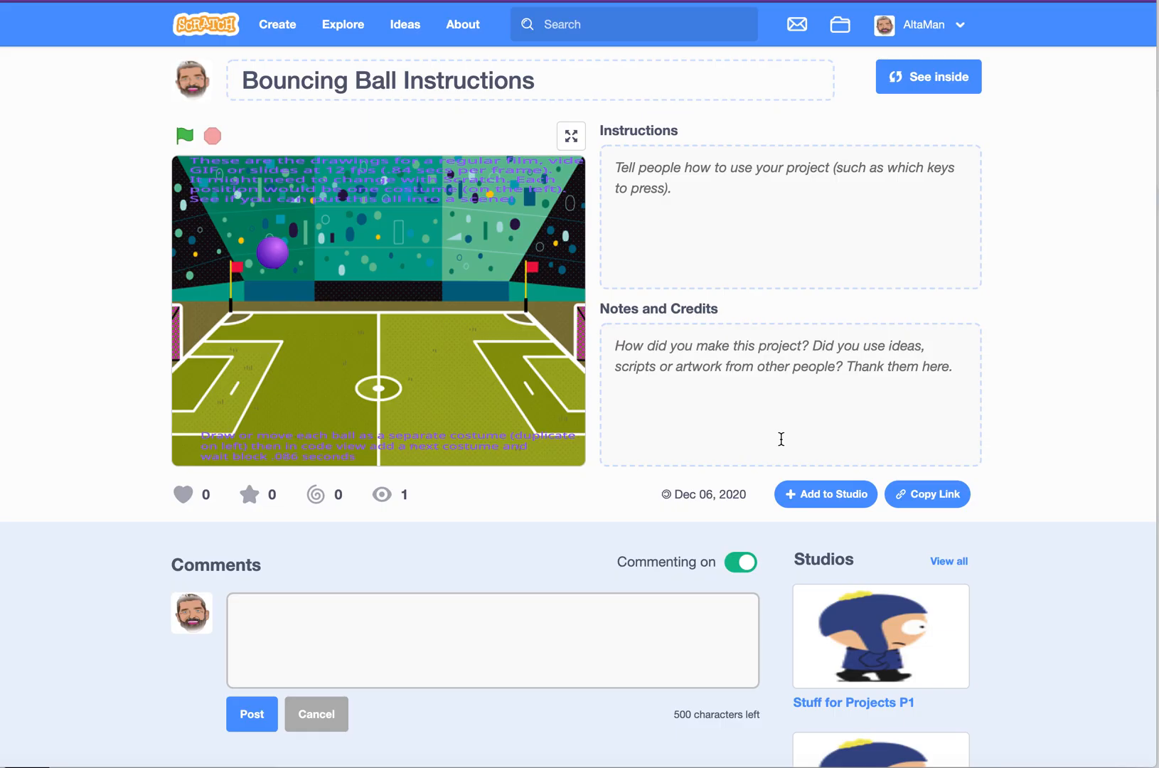